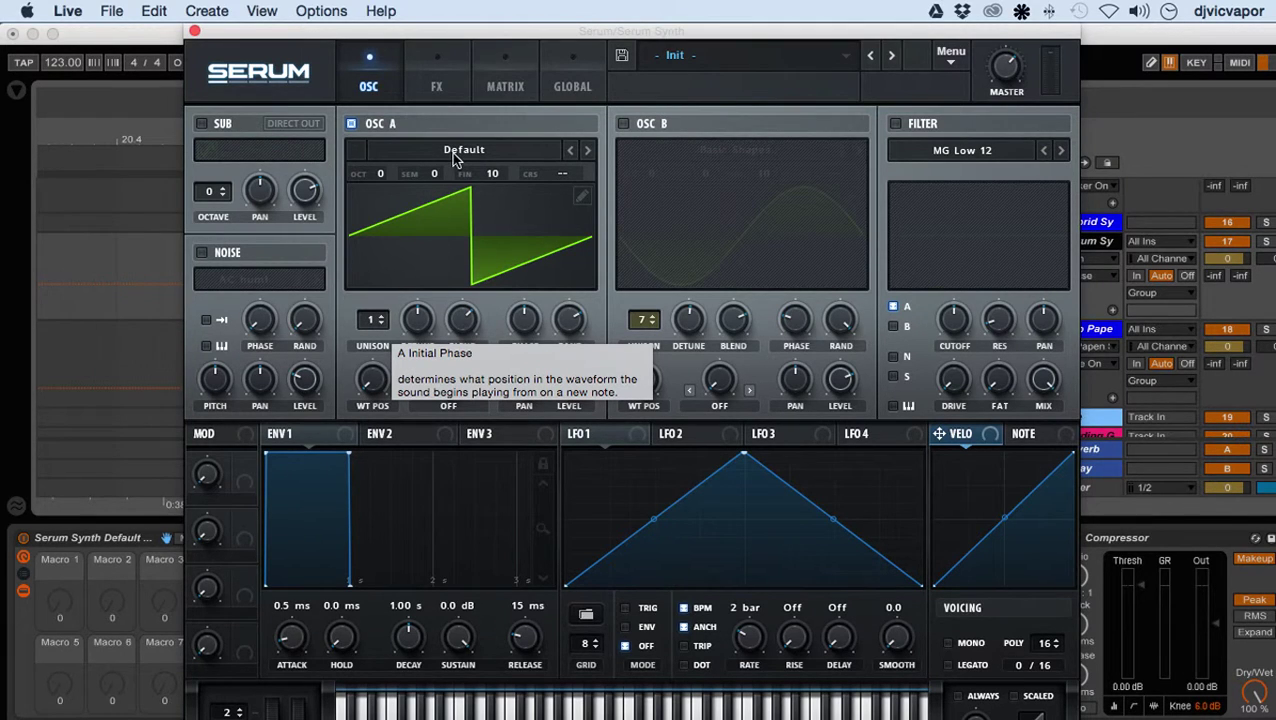
- Load the Analog > Basic Shapes wavetable into oscillator A and sweep its WT position
{"action": "left_click", "coordinate": [371, 378]}
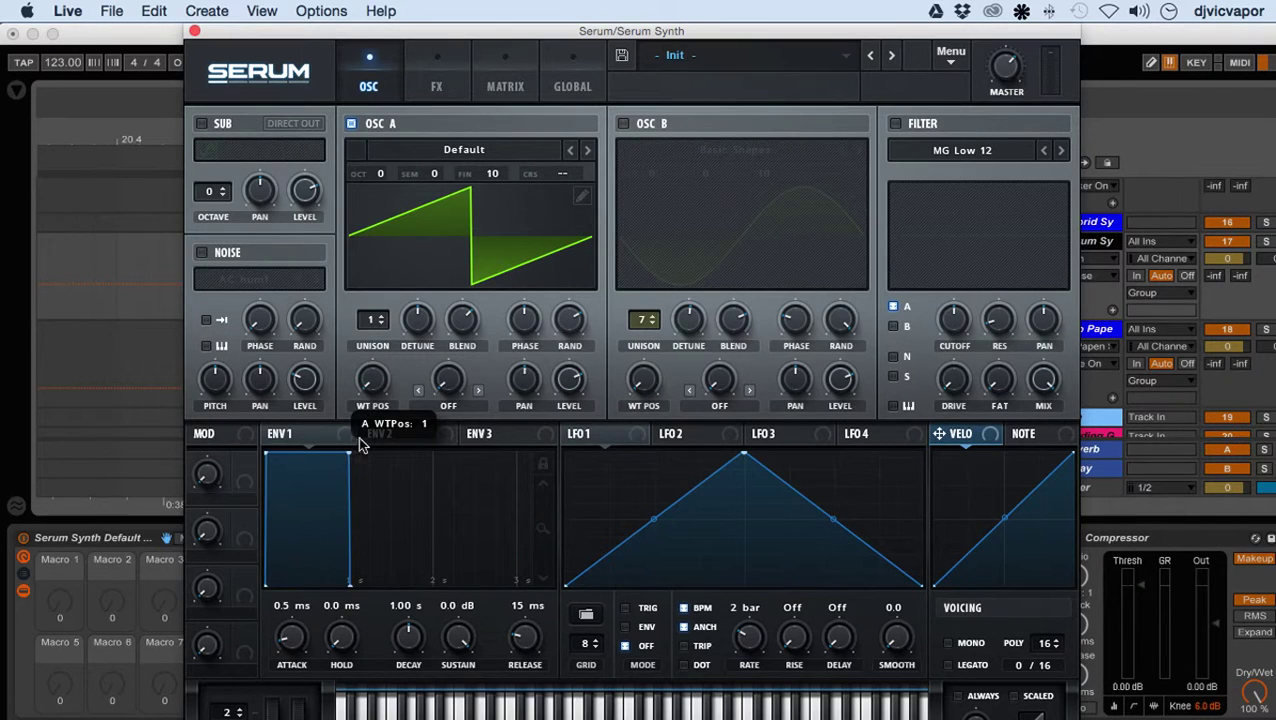
{"action": "left_click", "coordinate": [463, 151]}
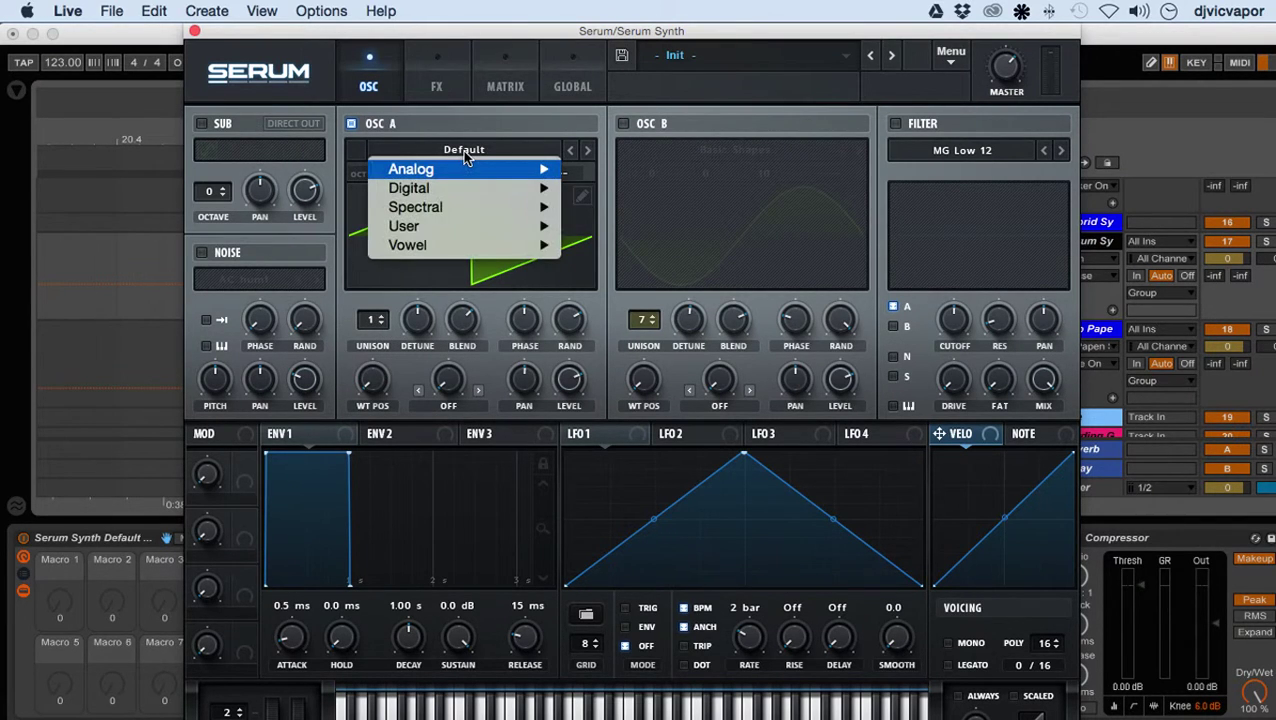
{"action": "mouse_move", "coordinate": [462, 168]}
{"action": "left_click", "coordinate": [643, 116]}
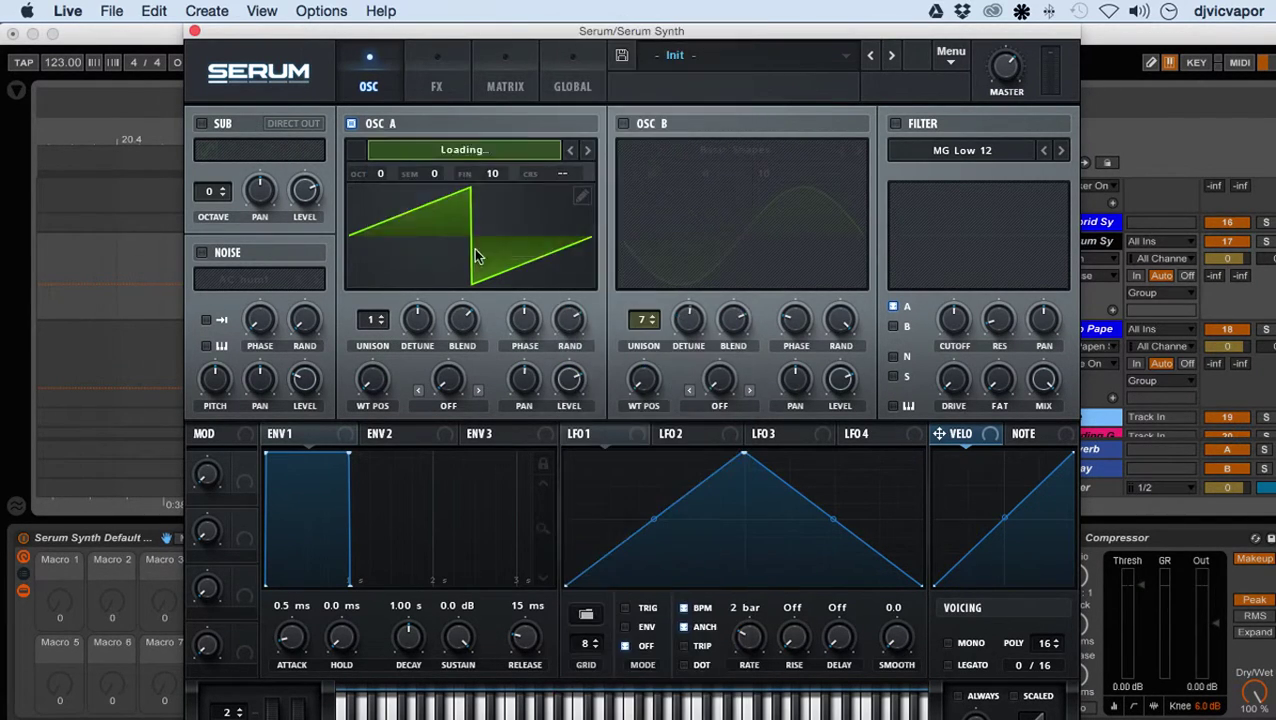
{"action": "left_click_drag", "start_coordinate": [365, 380], "coordinate": [383, 410]}
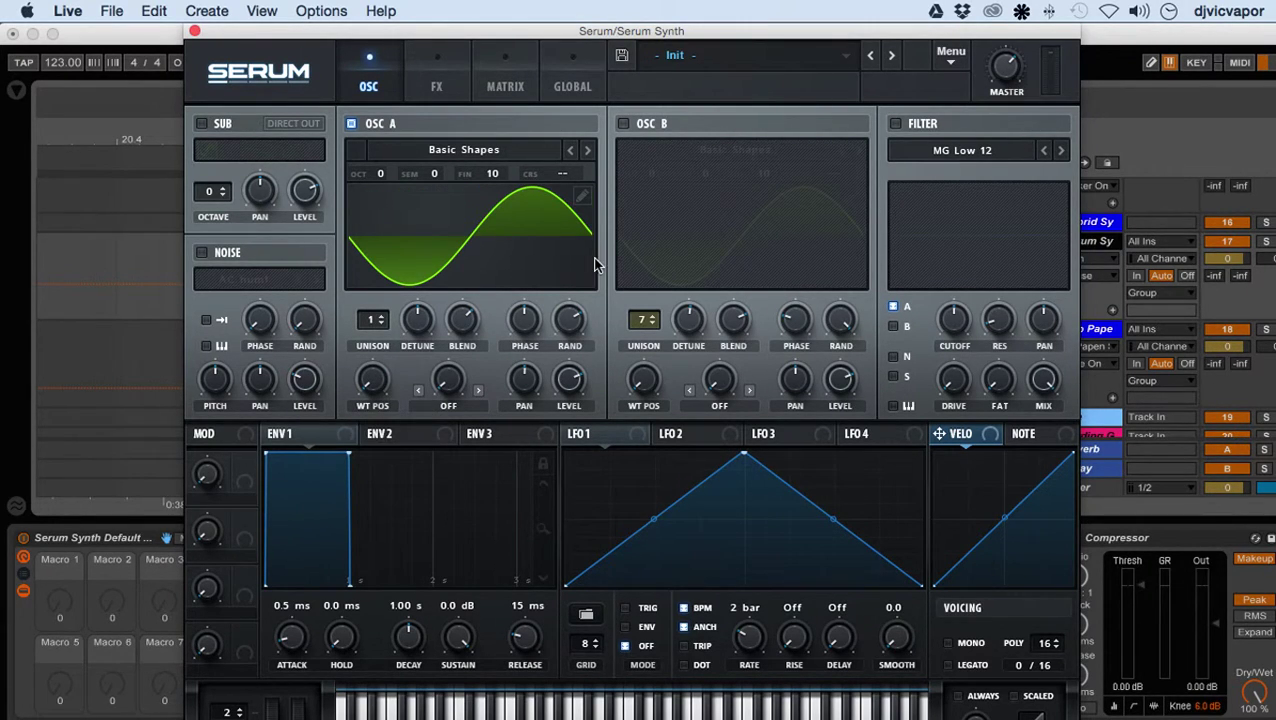
- In oscillator A's table editor, view frames 2 through 7, then return to the sine in frame 1
{"action": "left_click", "coordinate": [583, 199]}
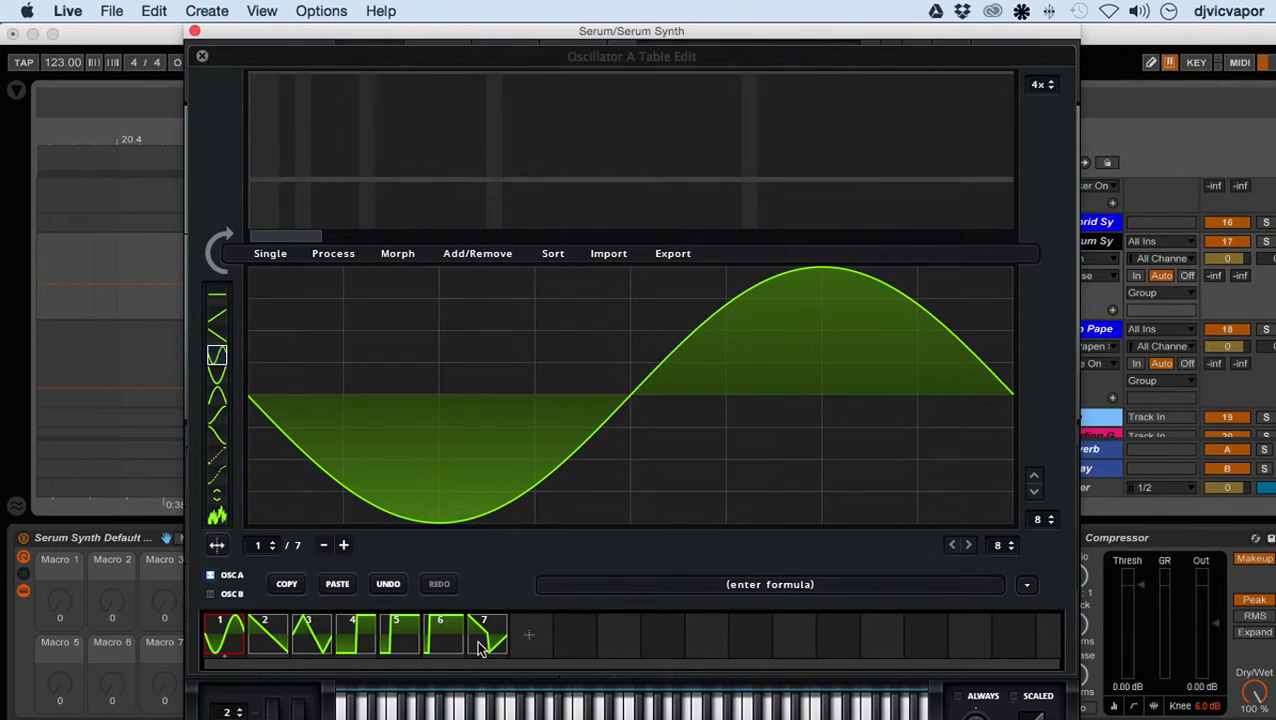
{"action": "left_click", "coordinate": [280, 648]}
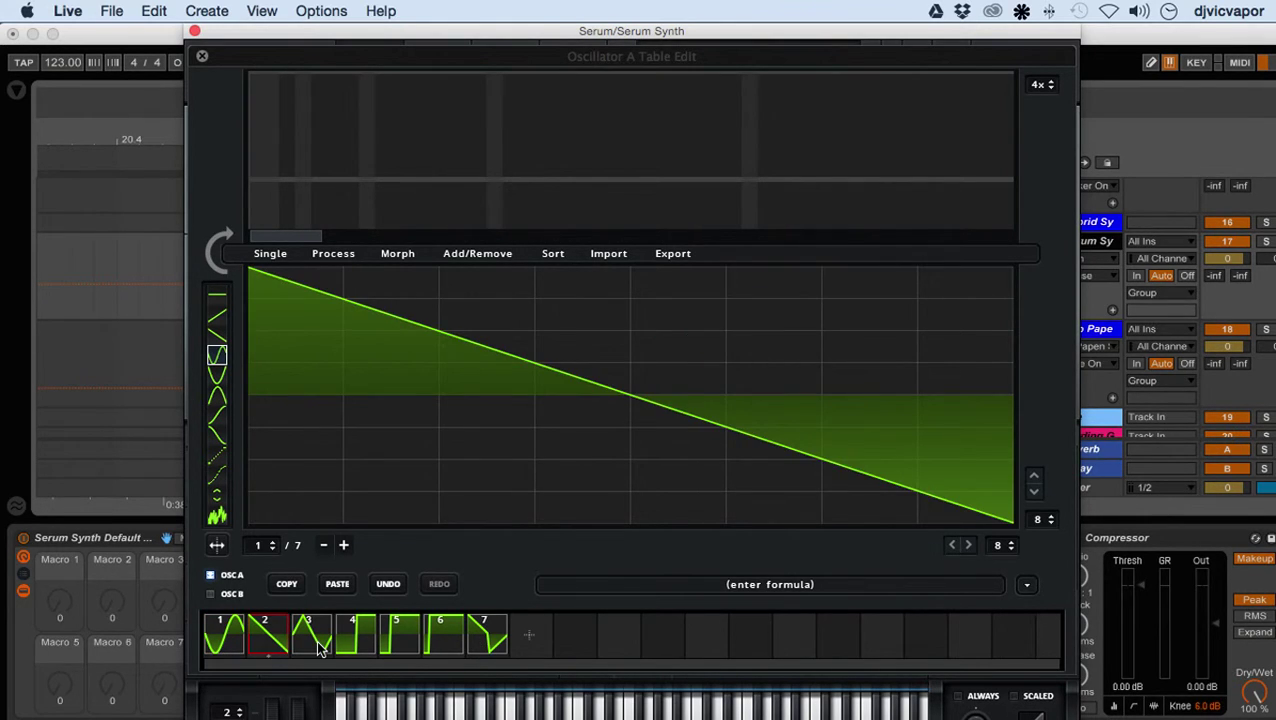
{"action": "left_click", "coordinate": [320, 648]}
{"action": "left_click", "coordinate": [354, 646]}
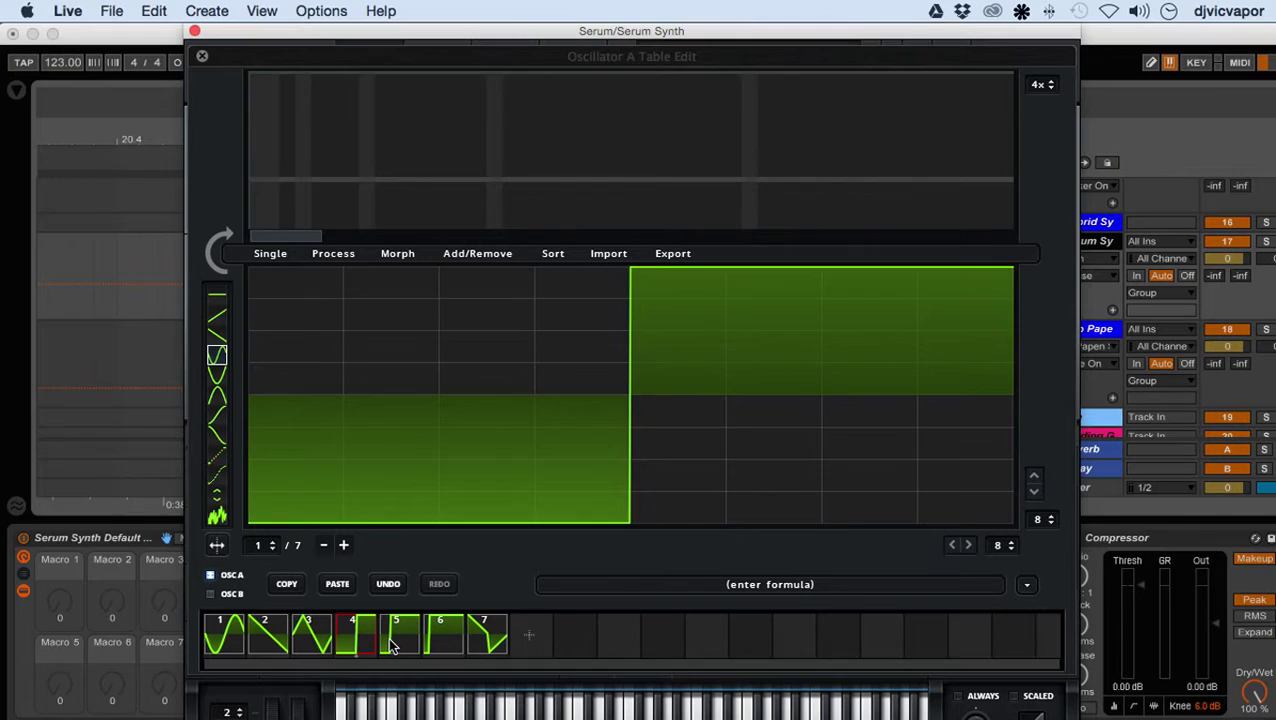
{"action": "left_click", "coordinate": [394, 645]}
{"action": "left_click", "coordinate": [438, 640]}
{"action": "left_click", "coordinate": [478, 638]}
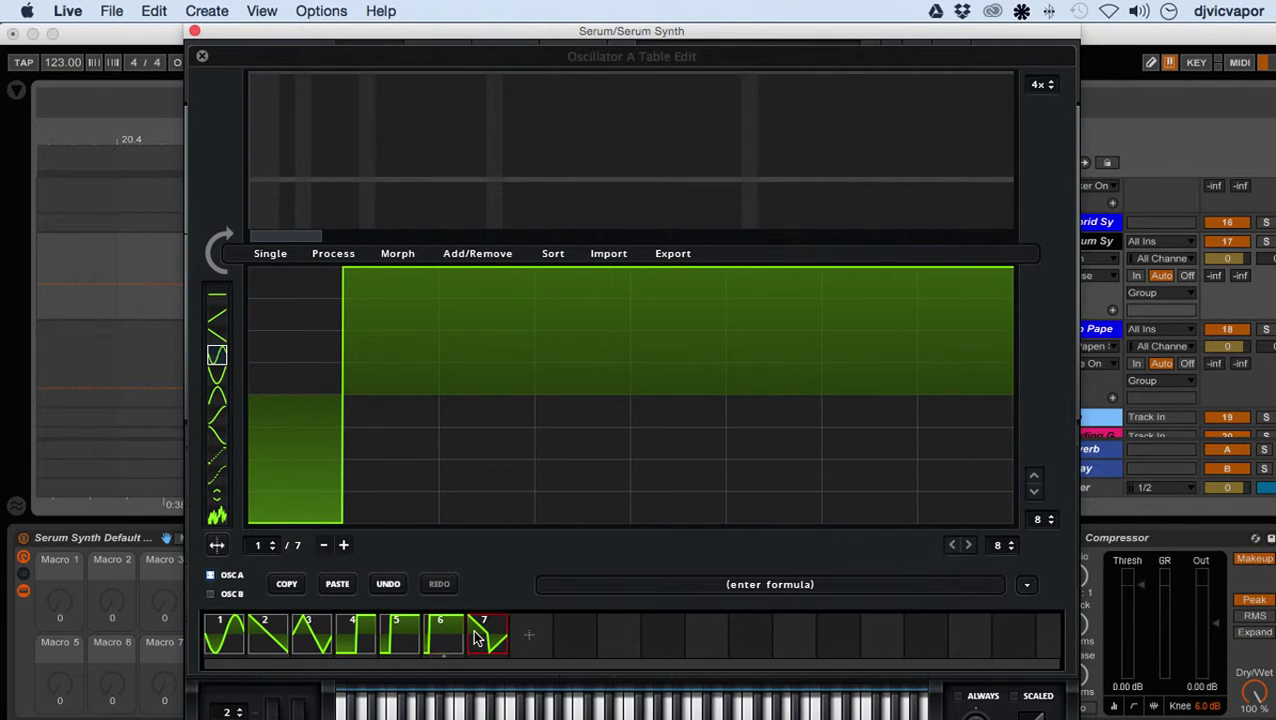
{"action": "left_click", "coordinate": [228, 636]}
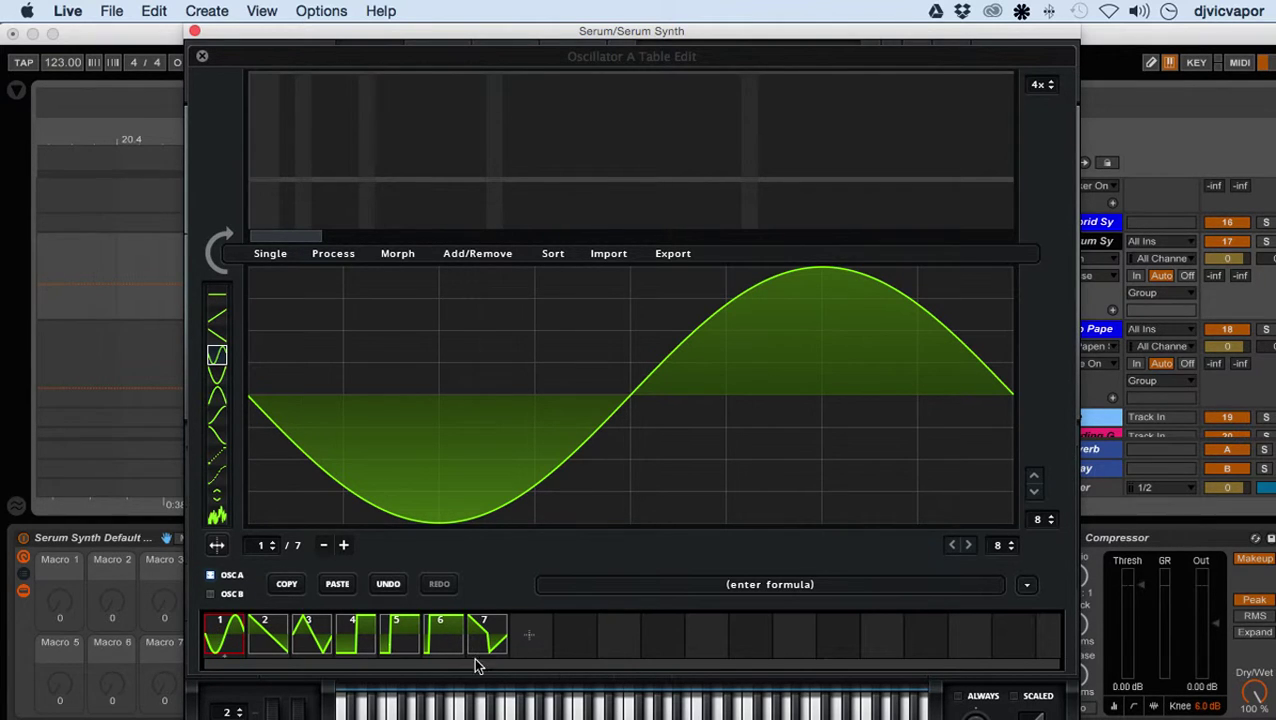
- Insert a copy of the sine frame, undo it, and select the triangle in frame 3
{"action": "left_click", "coordinate": [530, 643]}
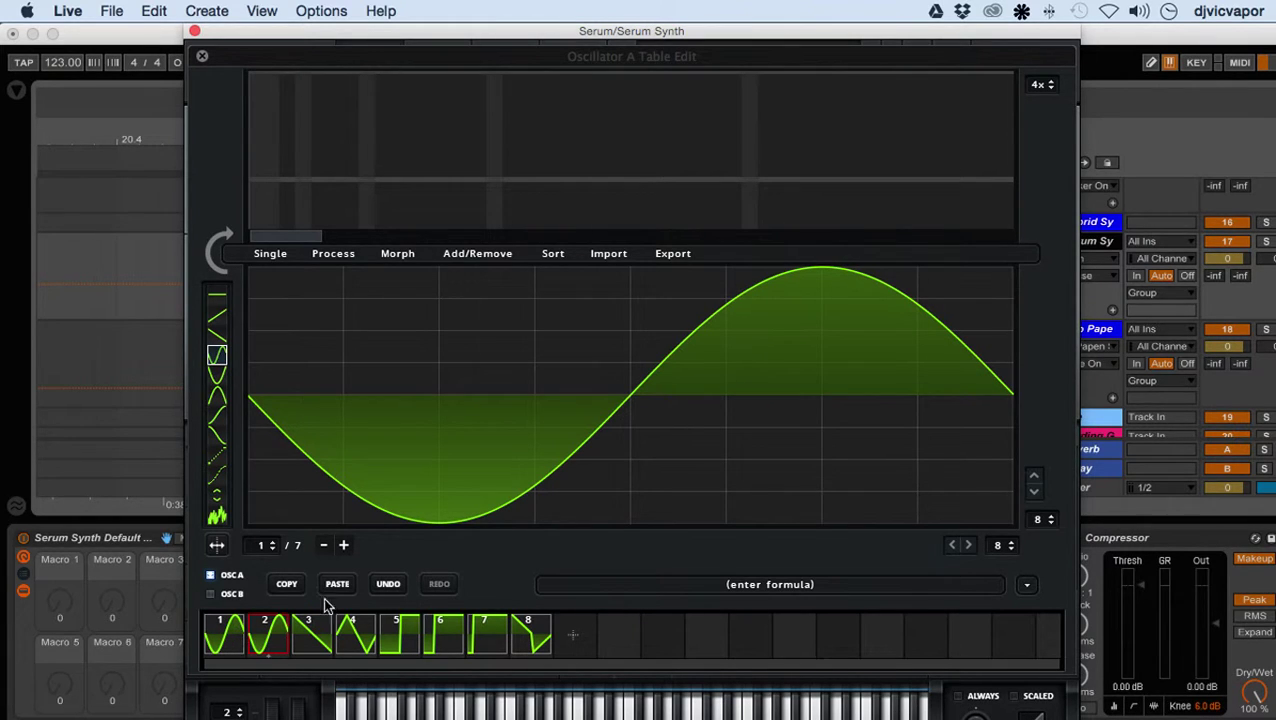
{"action": "left_click", "coordinate": [385, 586]}
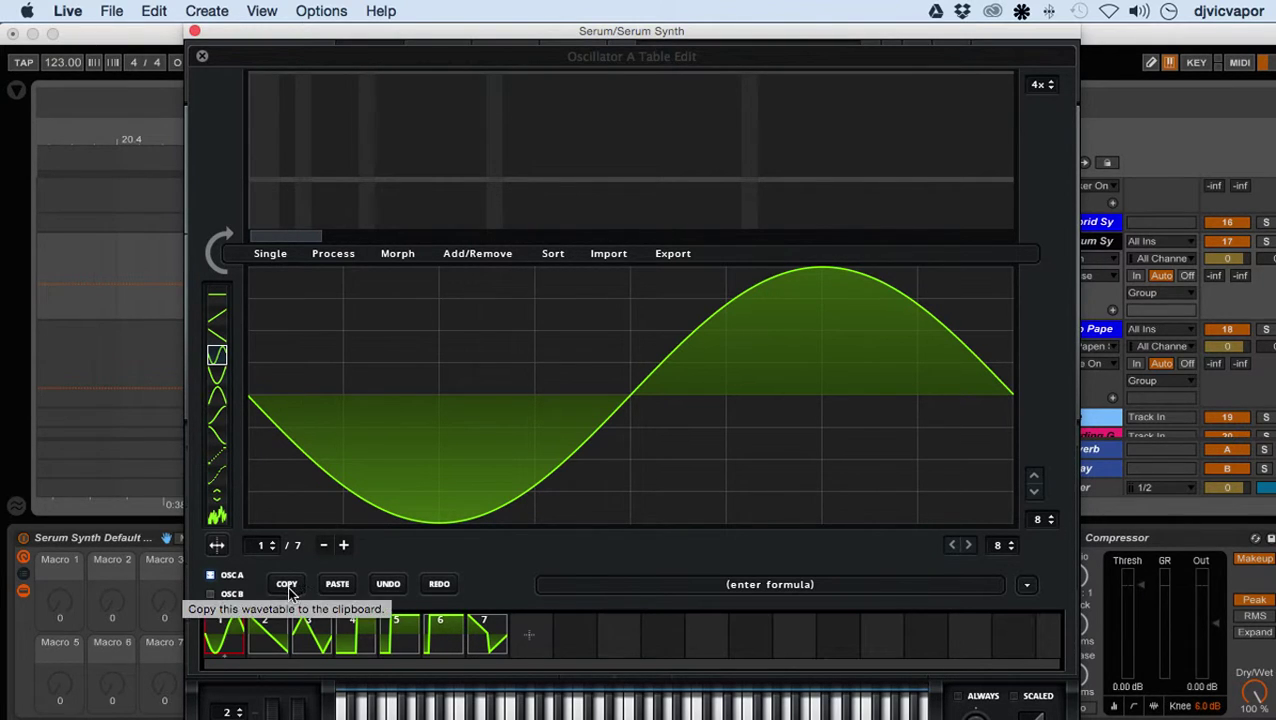
{"action": "left_click", "coordinate": [324, 640]}
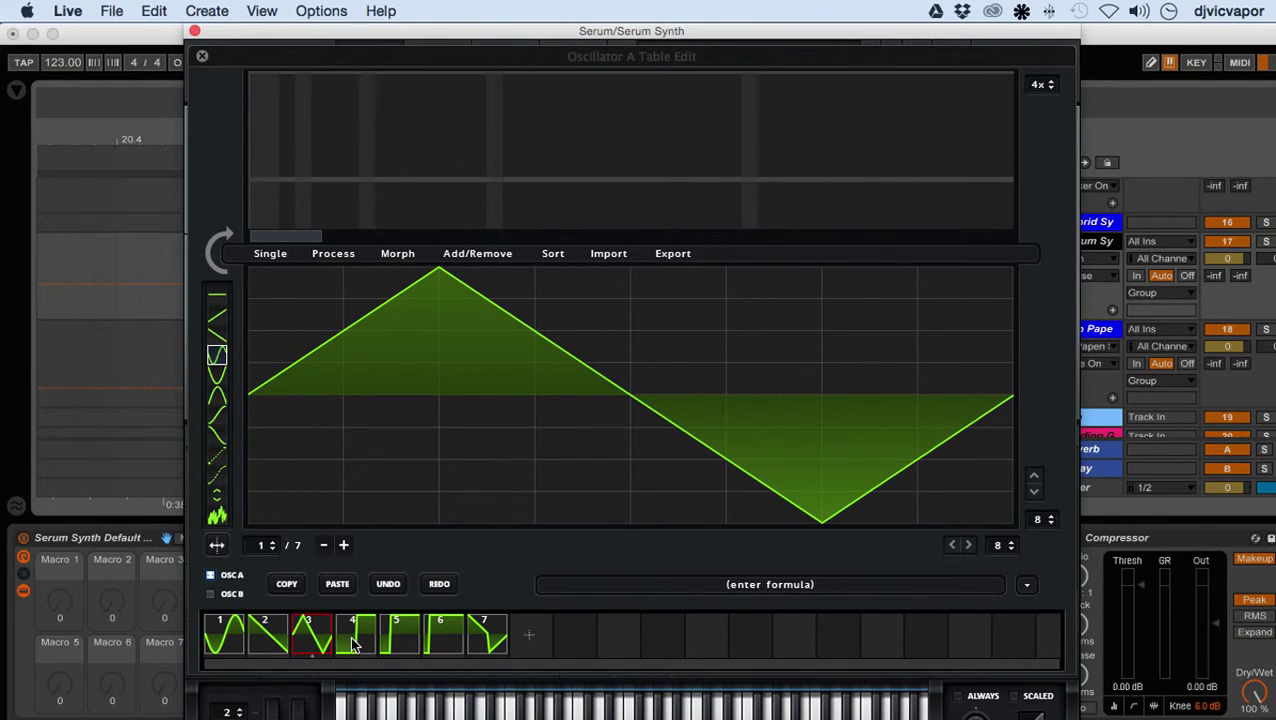
- Duplicate the triangle frame twice, undoing each copy to return to seven frames
{"action": "left_click", "coordinate": [528, 636]}
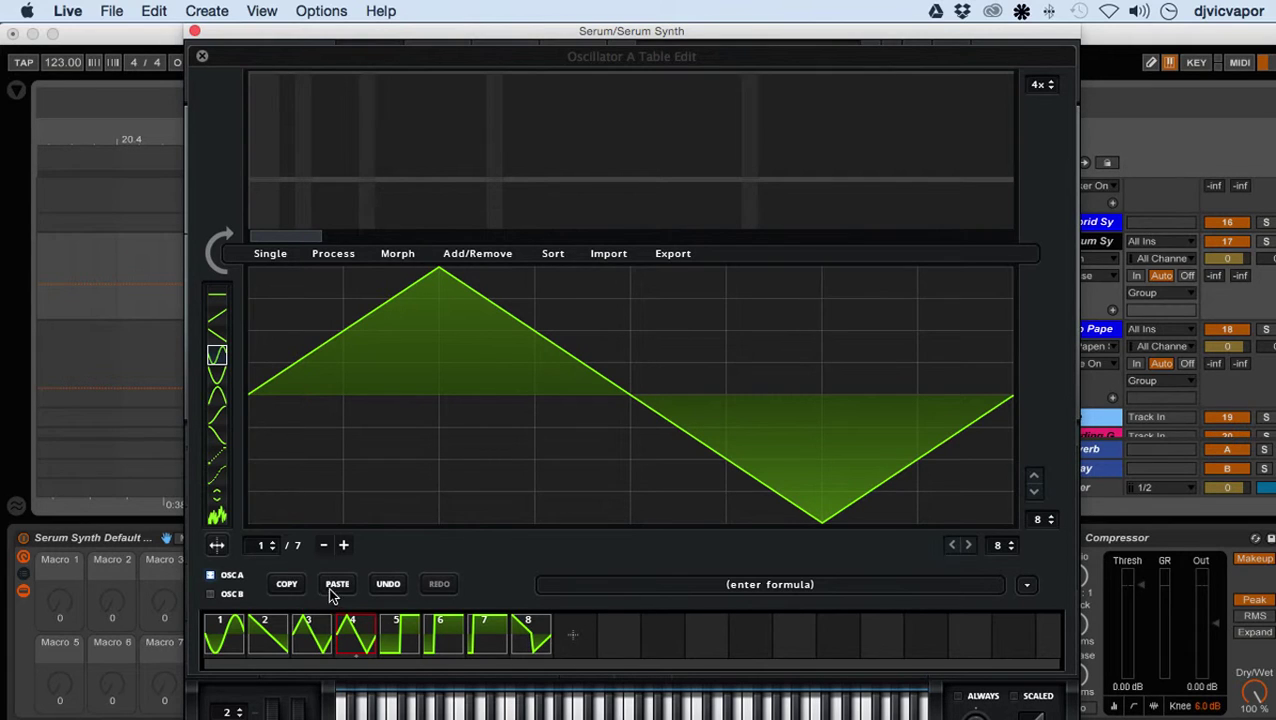
{"action": "left_click", "coordinate": [388, 585]}
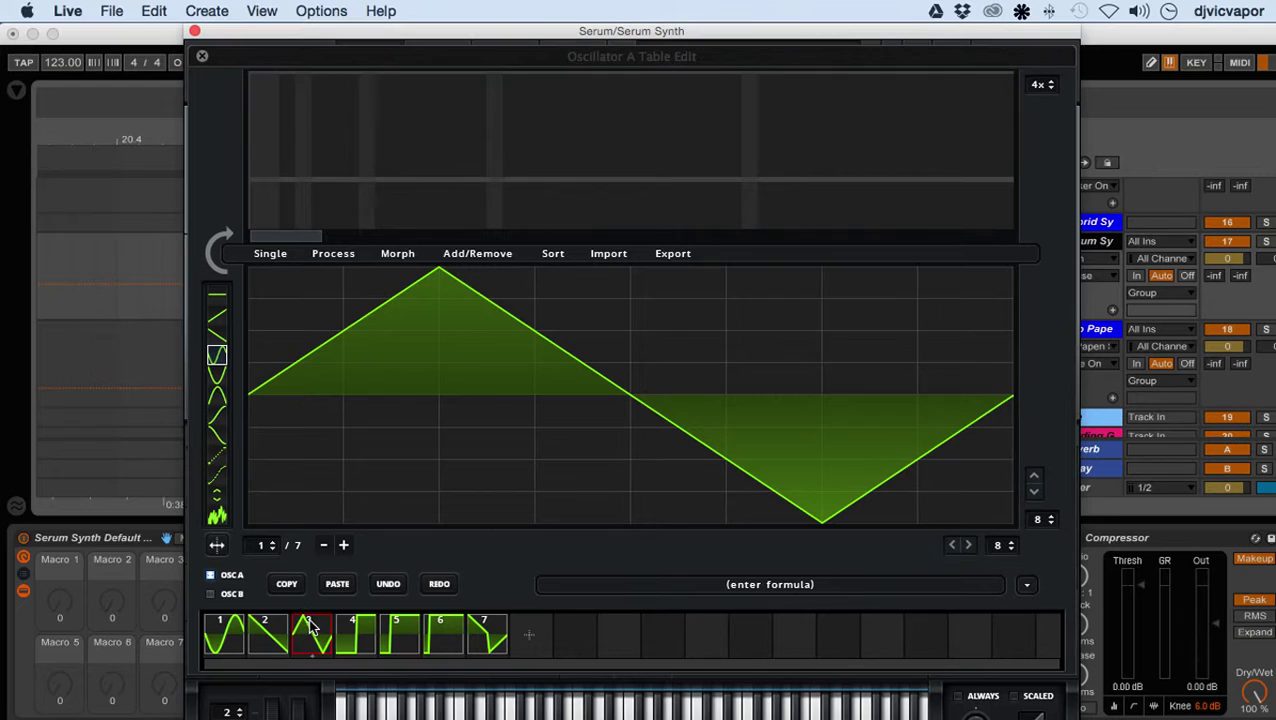
{"action": "left_click", "coordinate": [357, 590]}
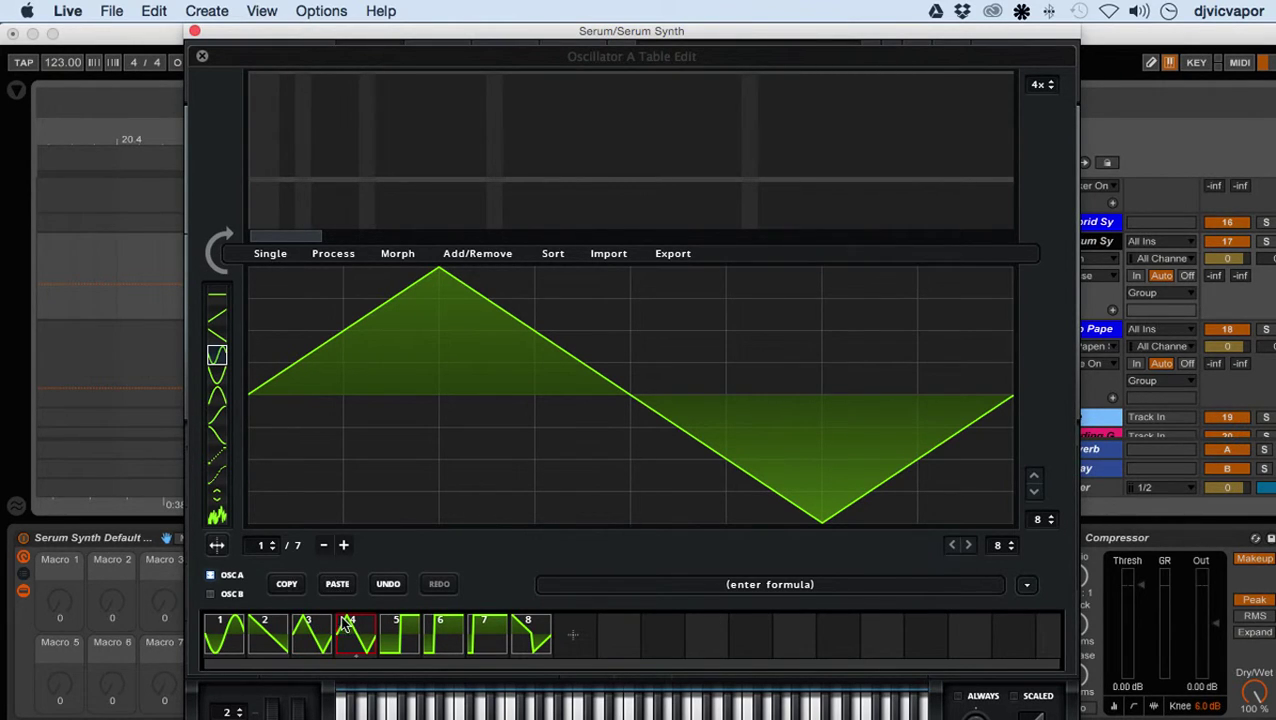
{"action": "left_click", "coordinate": [389, 588]}
{"action": "left_click", "coordinate": [389, 588]}
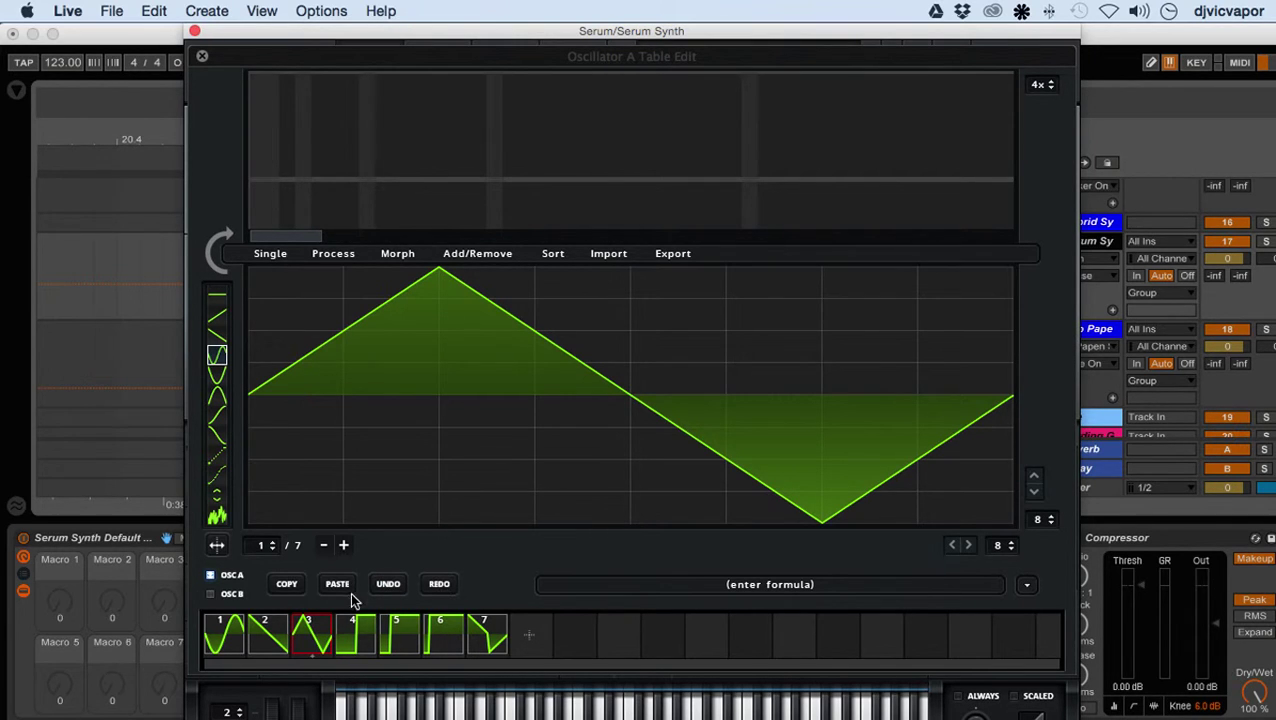
- Move the triangle frame from slot 3 to slot 5, then undo it back to slot 3
{"action": "left_click_drag", "start_coordinate": [320, 638], "coordinate": [551, 635]}
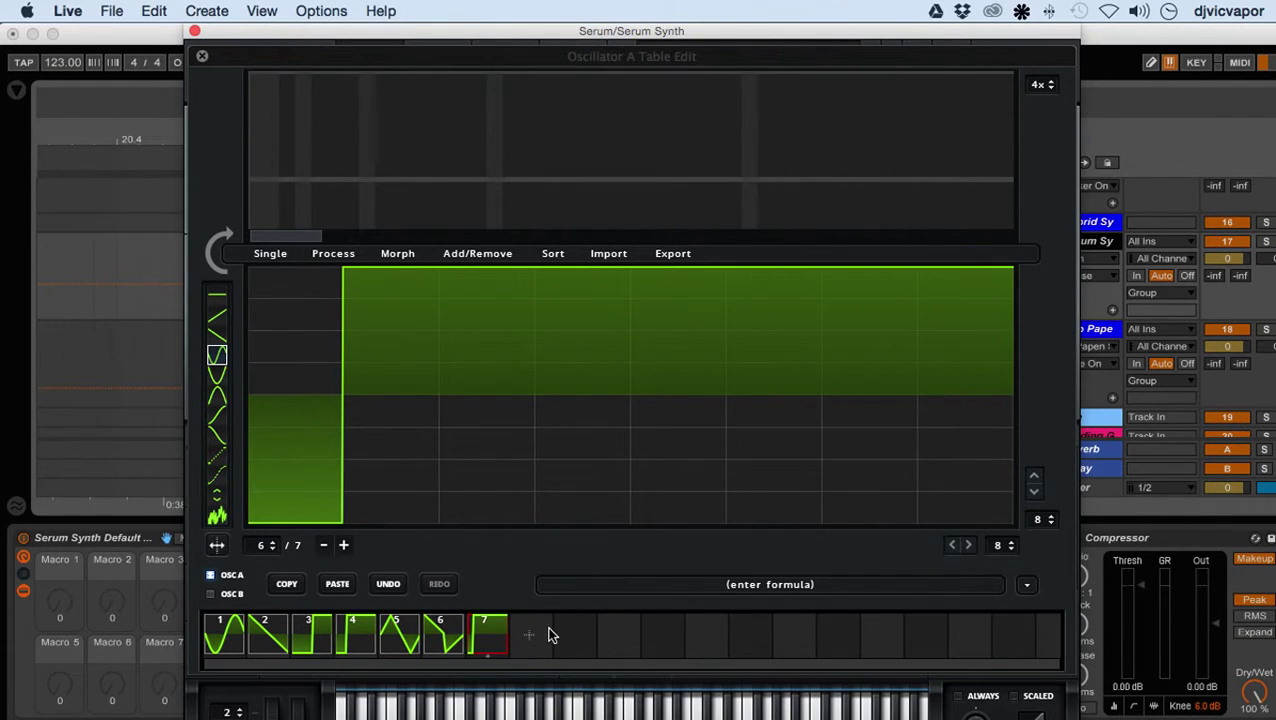
{"action": "left_click", "coordinate": [380, 587]}
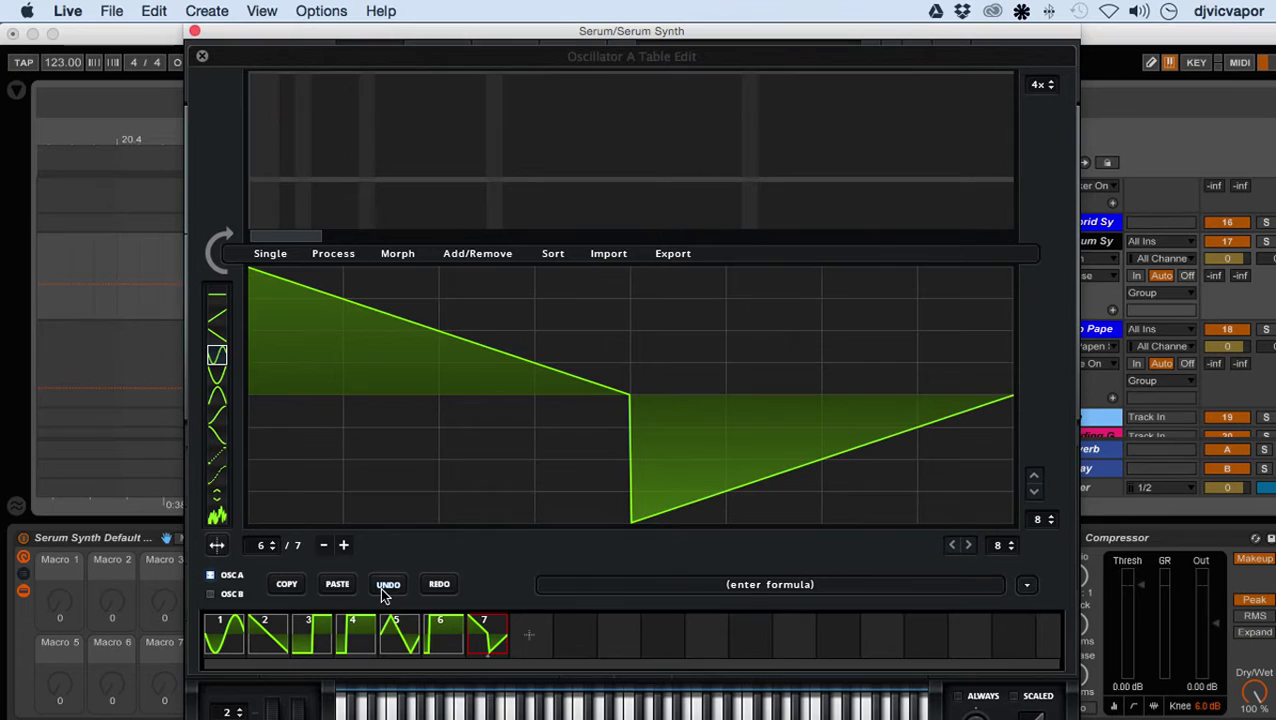
{"action": "left_click", "coordinate": [381, 591]}
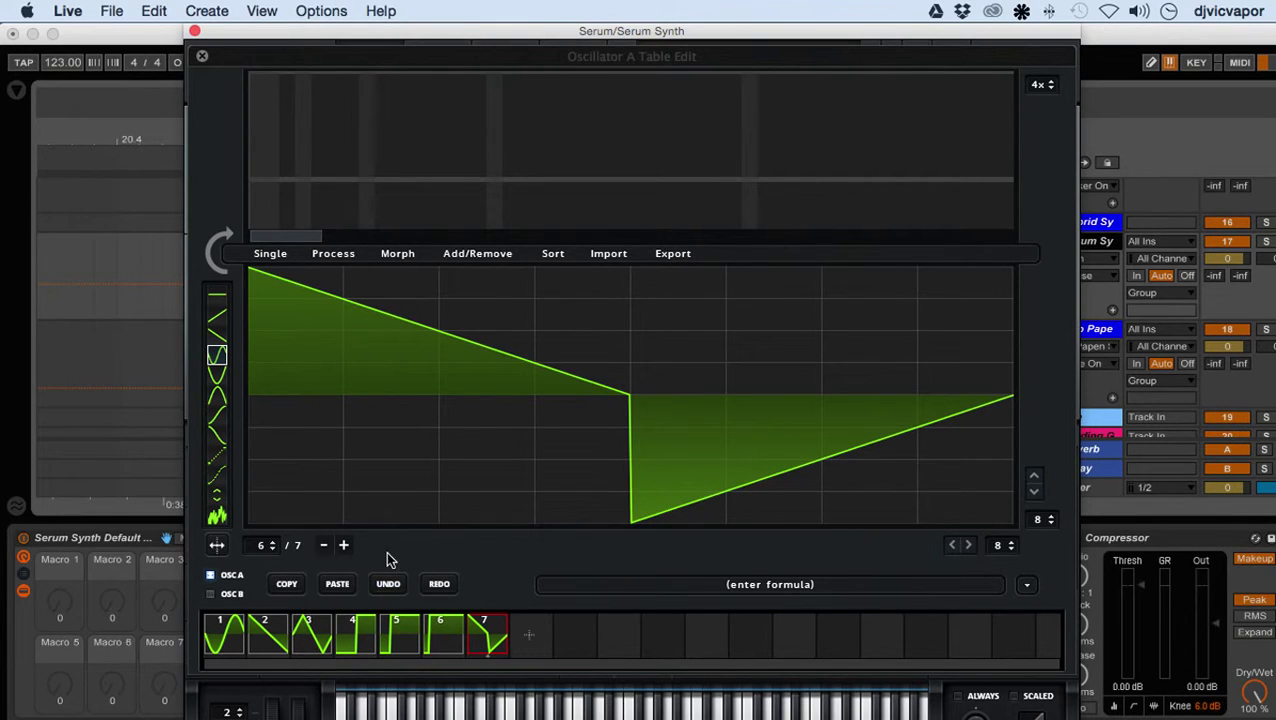
- Step the frame counter from 7 of 7 back down to frame 1, the sine
{"action": "left_click", "coordinate": [272, 541]}
{"action": "left_click", "coordinate": [271, 549]}
{"action": "left_click", "coordinate": [272, 550]}
{"action": "left_click", "coordinate": [272, 550]}
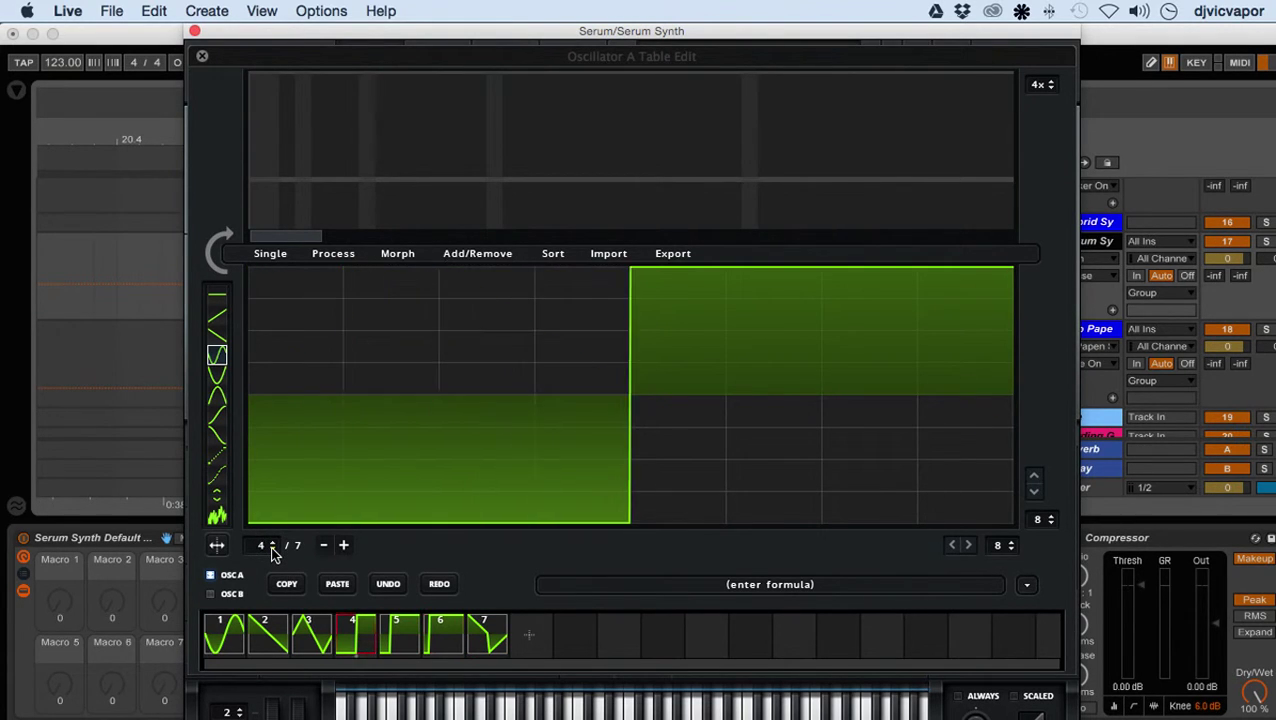
{"action": "left_click", "coordinate": [272, 550]}
{"action": "left_click", "coordinate": [272, 550]}
{"action": "left_click", "coordinate": [272, 550]}
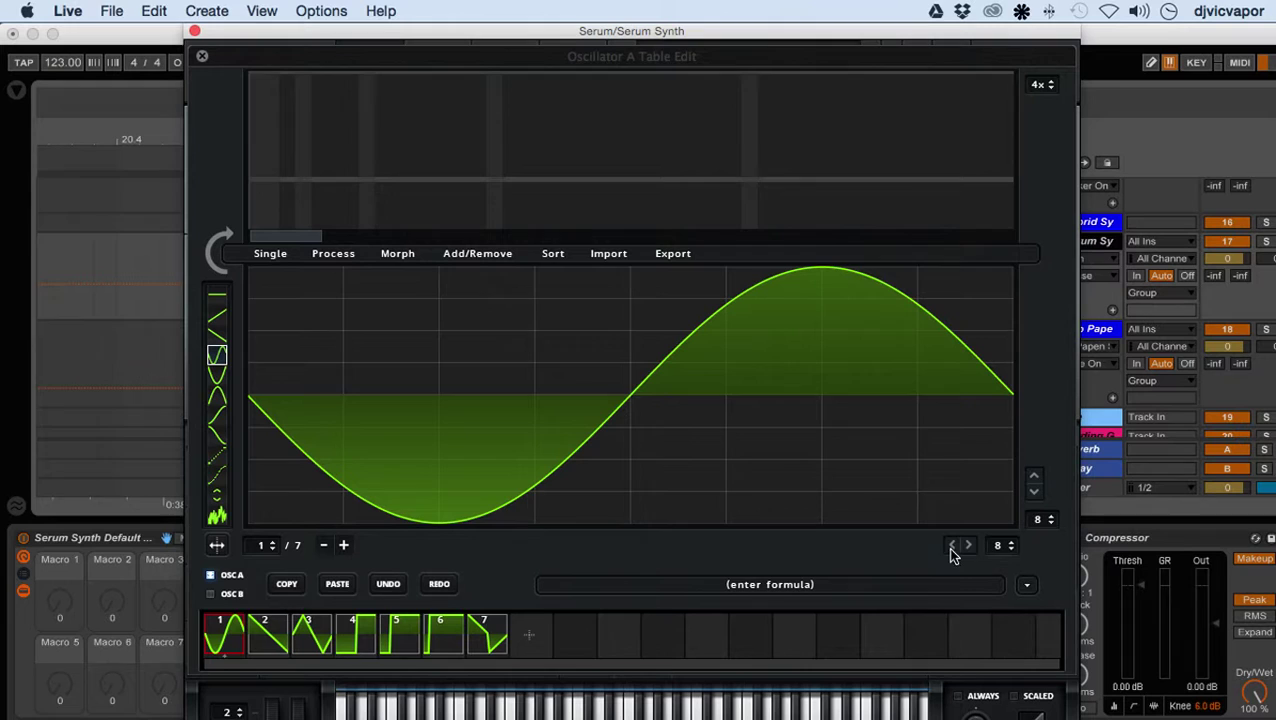
{"action": "left_click_drag", "start_coordinate": [997, 549], "coordinate": [998, 505]}
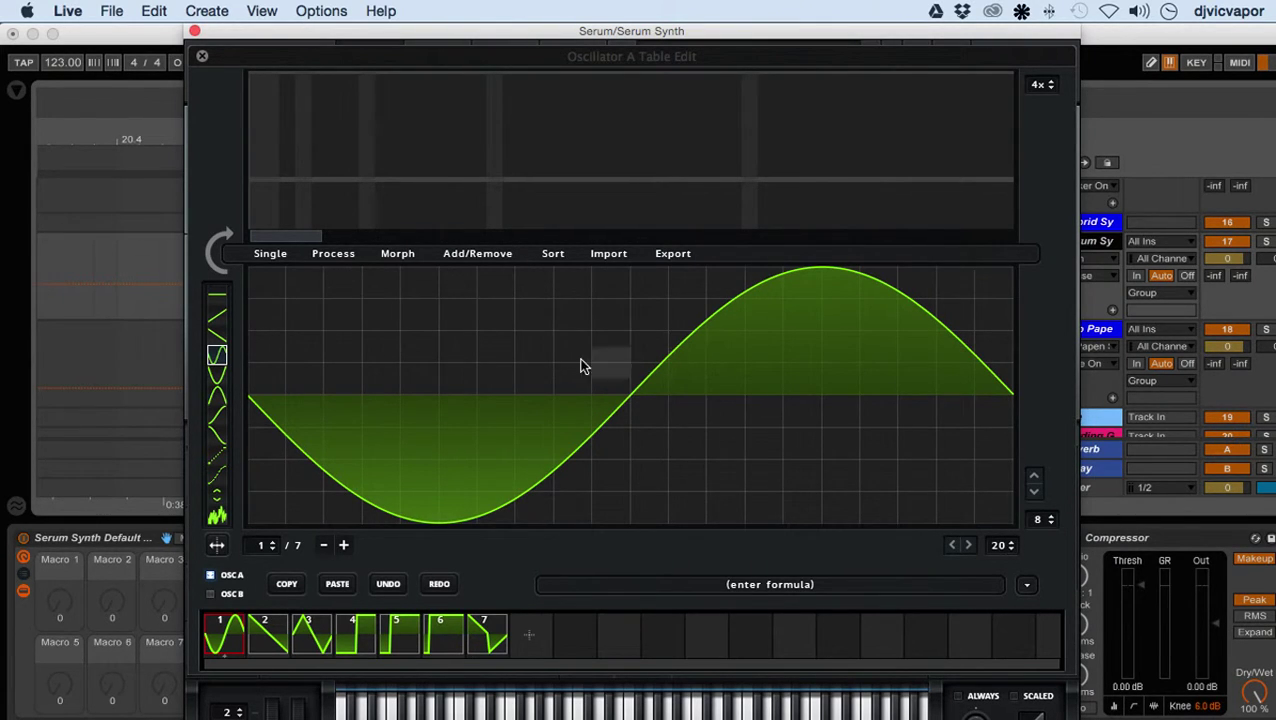
{"action": "left_click_drag", "start_coordinate": [998, 548], "coordinate": [996, 600]}
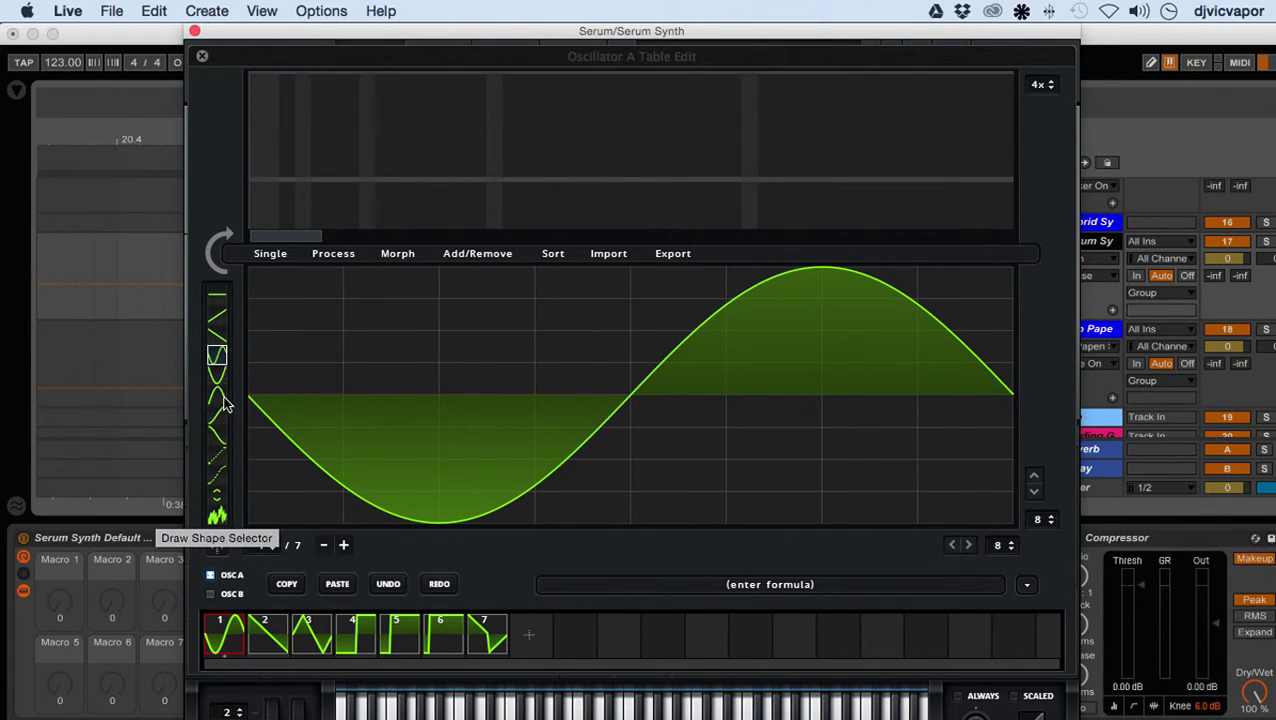
- Draw a flat line segment in the first grid column and adjust its height
{"action": "left_click", "coordinate": [218, 299]}
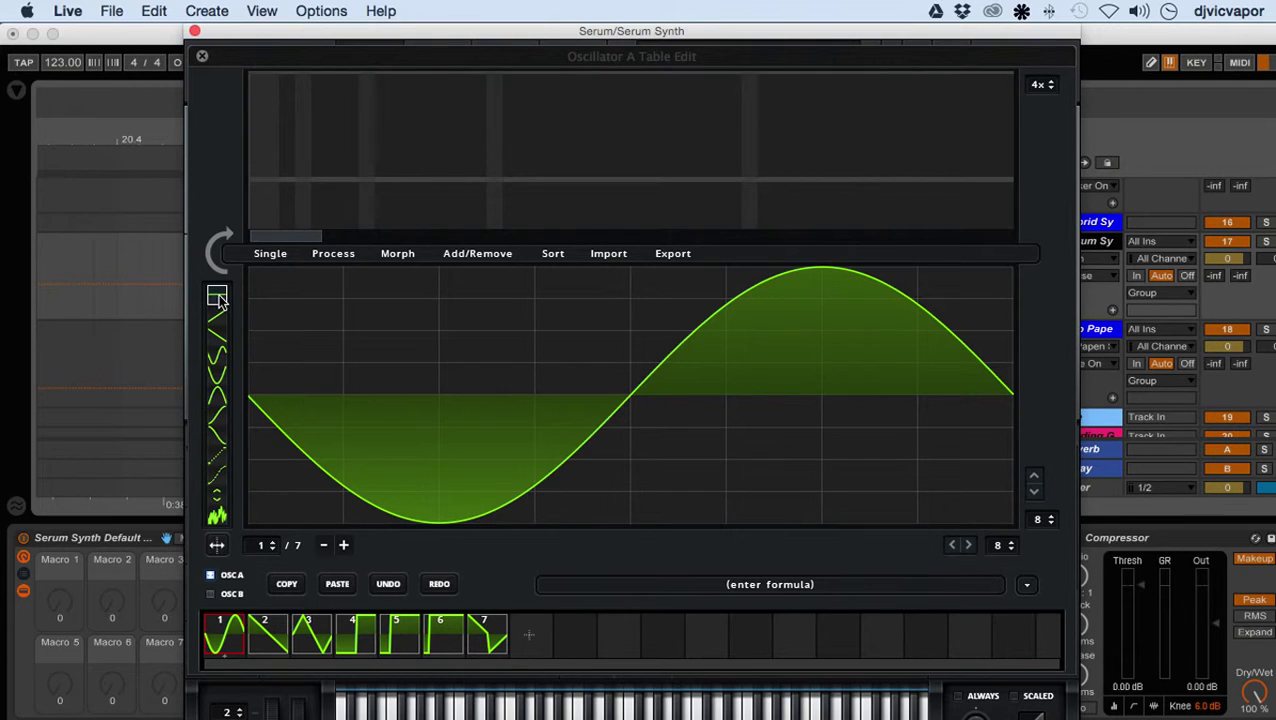
{"action": "left_click", "coordinate": [268, 424]}
{"action": "left_click_drag", "start_coordinate": [272, 422], "coordinate": [260, 332]}
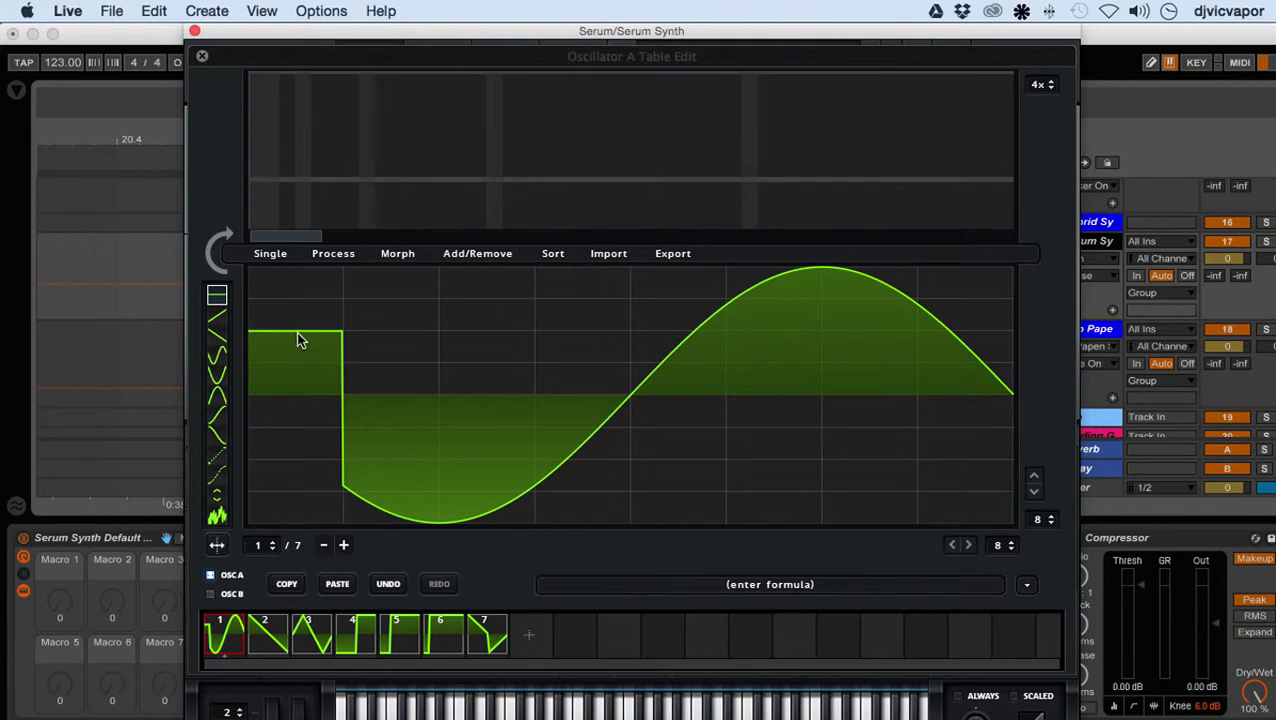
{"action": "left_click_drag", "start_coordinate": [298, 341], "coordinate": [277, 436]}
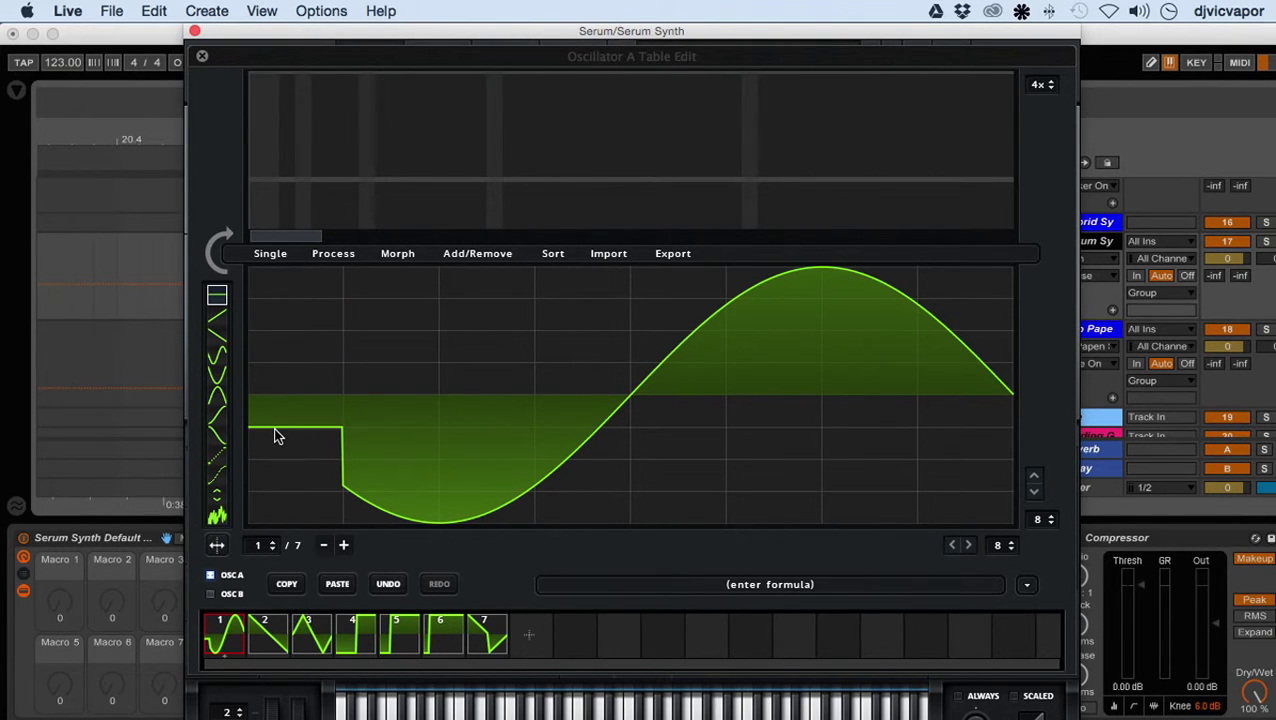
- Draw a rising ramp in the second column, refine the grid, and add two small ramps
{"action": "left_click", "coordinate": [218, 322]}
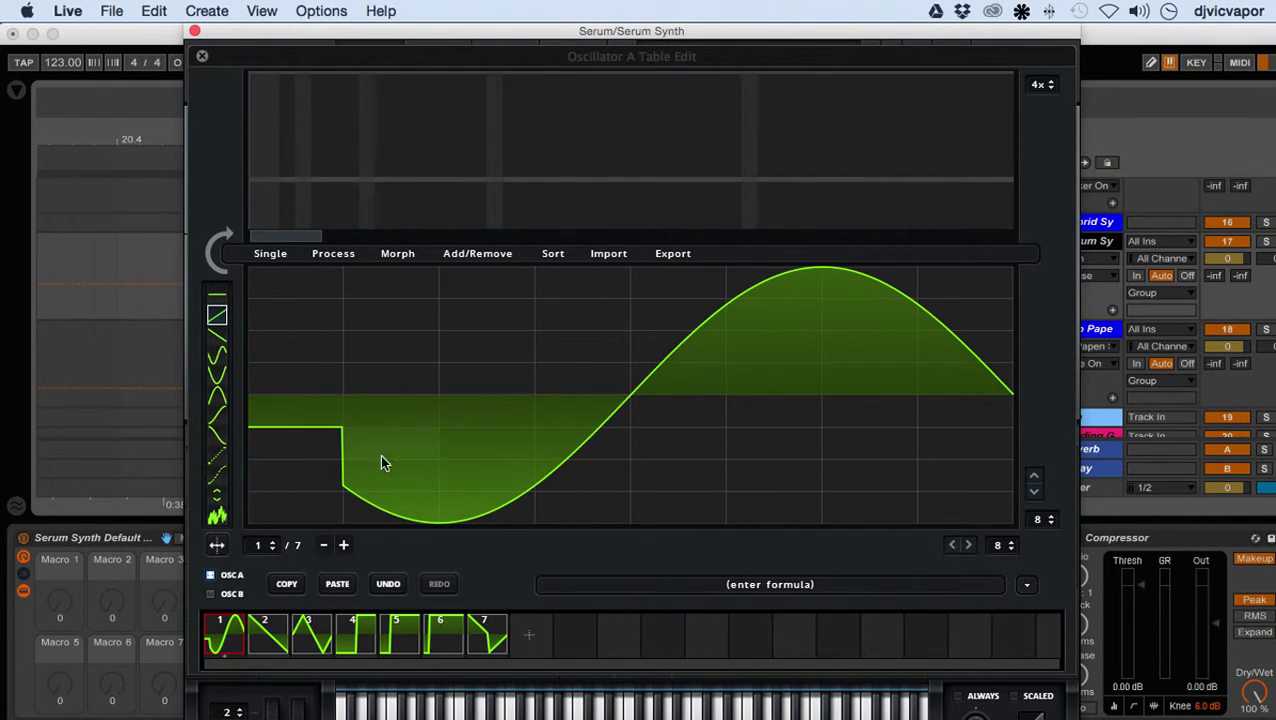
{"action": "mouse_move", "coordinate": [379, 470]}
{"action": "left_mouse_down"}
{"action": "mouse_move", "coordinate": [387, 404]}
{"action": "mouse_move", "coordinate": [362, 380]}
{"action": "left_mouse_up"}
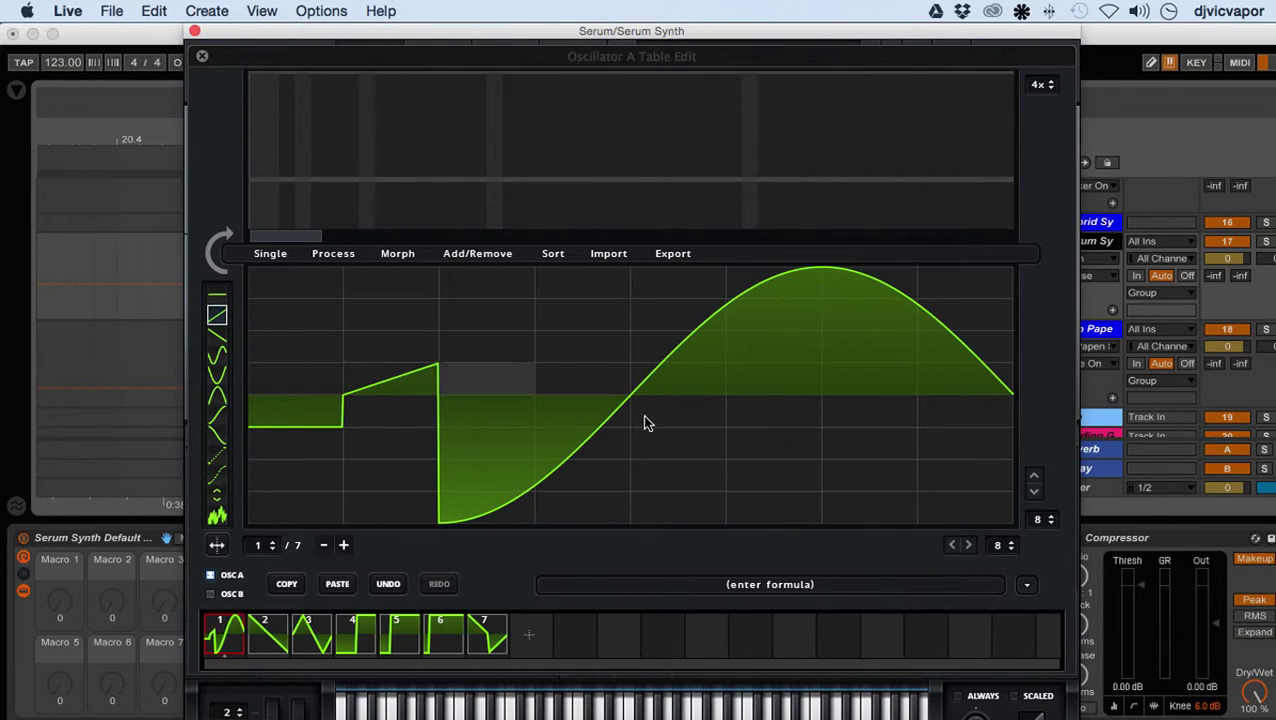
{"action": "left_click_drag", "start_coordinate": [997, 556], "coordinate": [997, 510]}
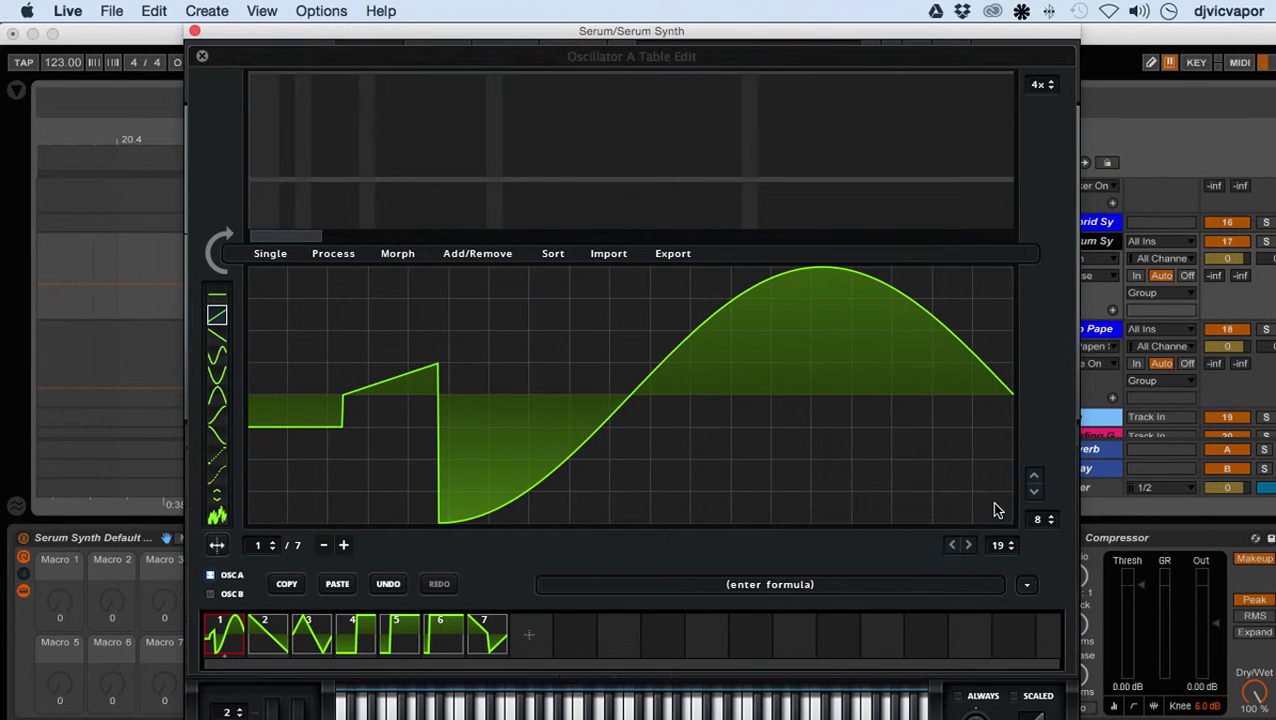
{"action": "left_click", "coordinate": [390, 380]}
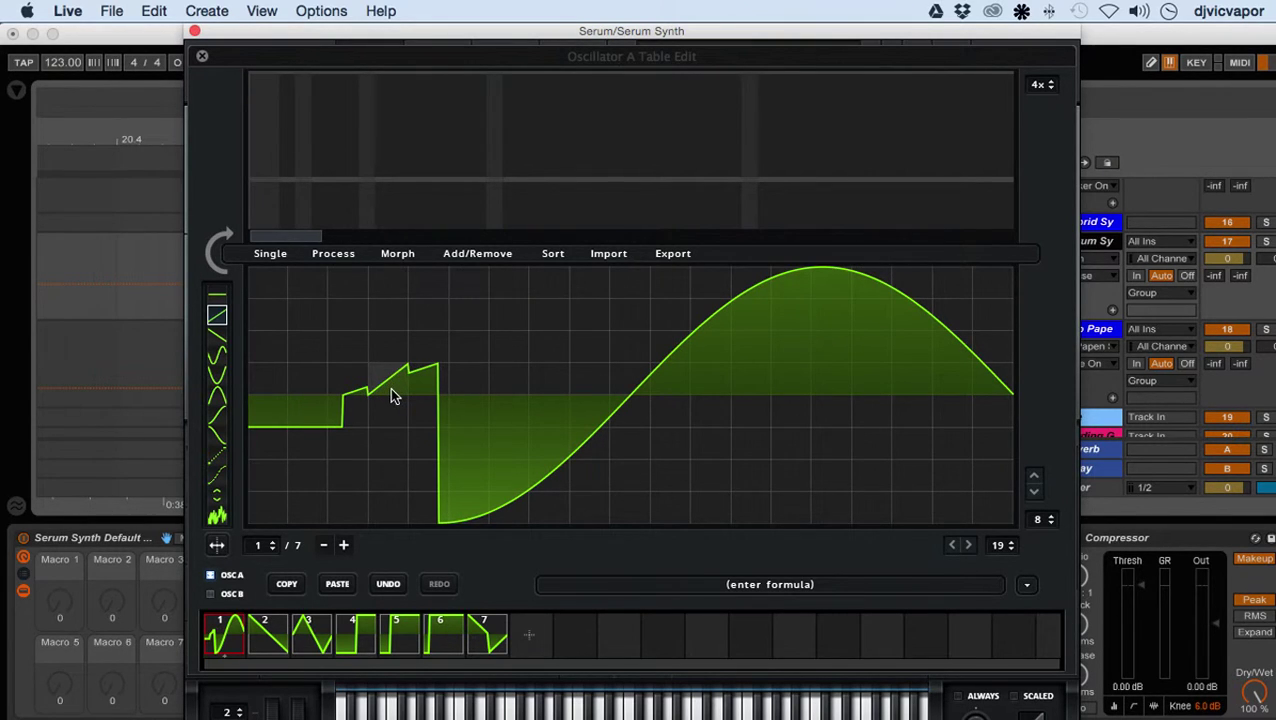
{"action": "left_click", "coordinate": [416, 369]}
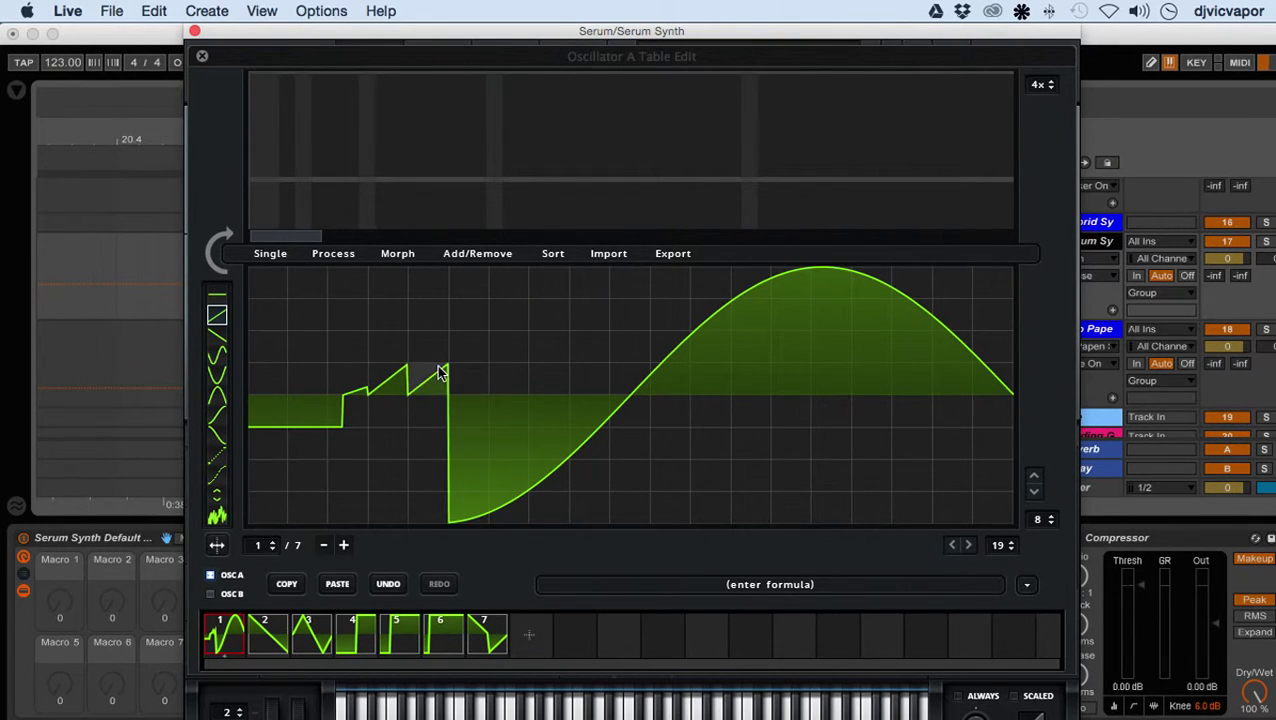
- Stamp falling ramps over the flat section and steep drop, plus two dip-and-bump curves
{"action": "left_click", "coordinate": [217, 336]}
{"action": "left_click", "coordinate": [296, 405]}
{"action": "left_click", "coordinate": [457, 448]}
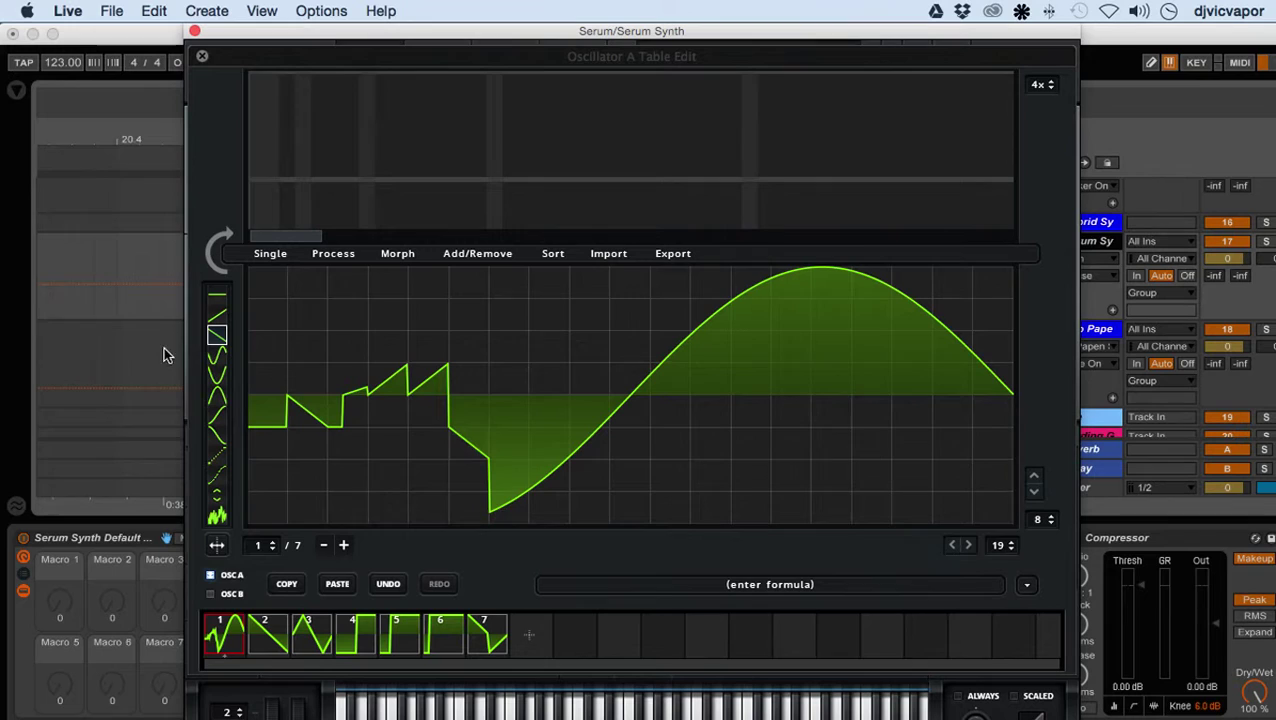
{"action": "left_click", "coordinate": [217, 356]}
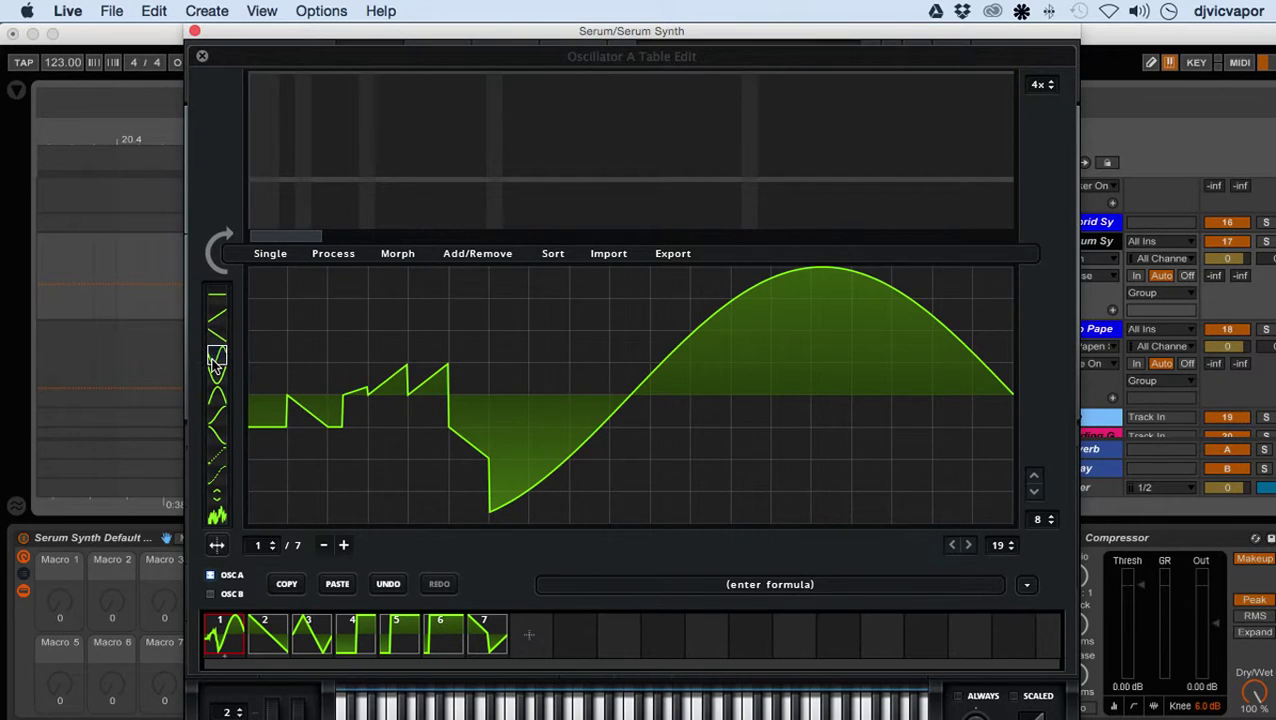
{"action": "left_click", "coordinate": [507, 478]}
{"action": "left_click_drag", "start_coordinate": [507, 455], "coordinate": [507, 362]}
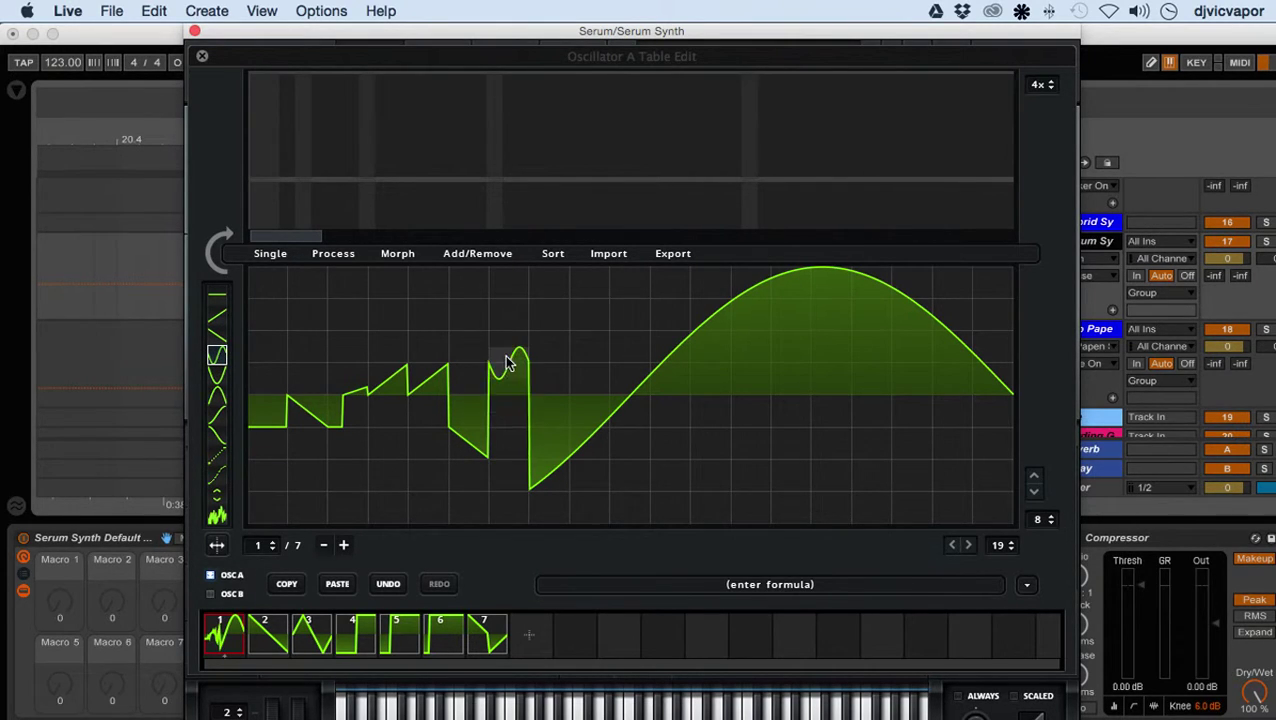
{"action": "left_click", "coordinate": [548, 438]}
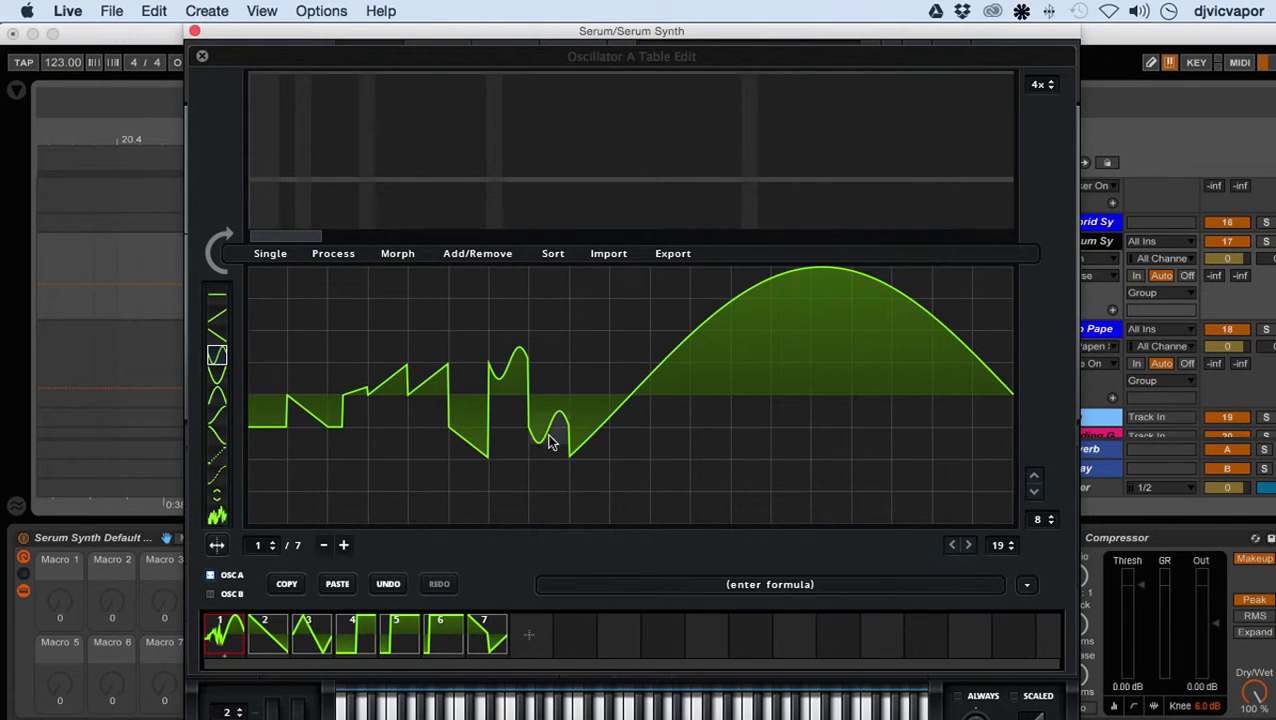
{"action": "left_click_drag", "start_coordinate": [548, 440], "coordinate": [552, 476]}
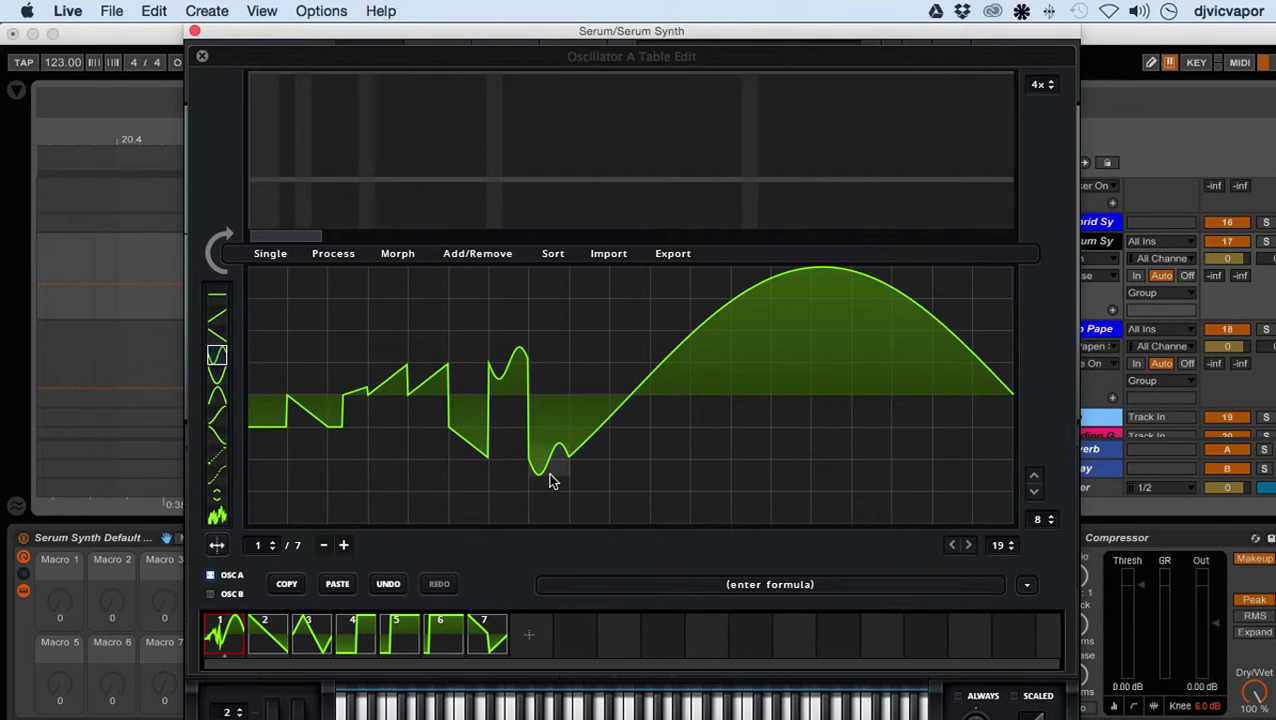
- Draw valley shapes into the next cell and a later cell using curve shapes
{"action": "left_click", "coordinate": [216, 375]}
{"action": "left_click_drag", "start_coordinate": [588, 452], "coordinate": [593, 365]}
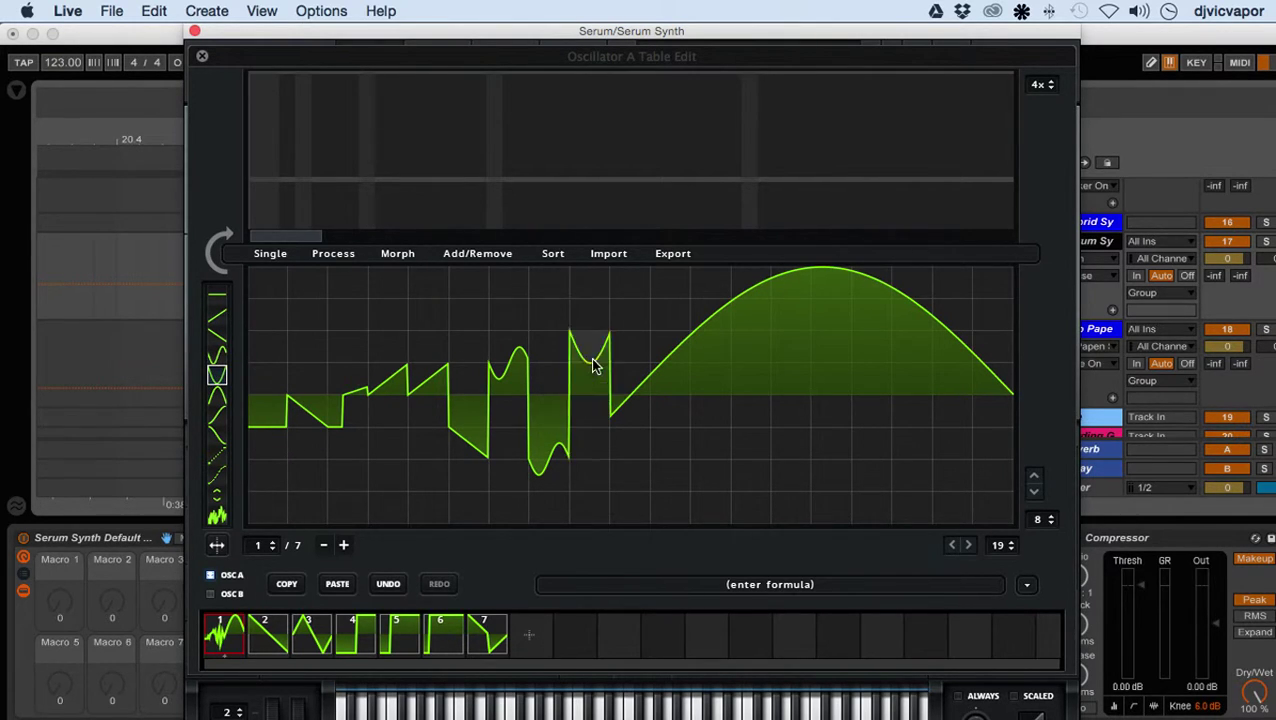
{"action": "left_click", "coordinate": [217, 396]}
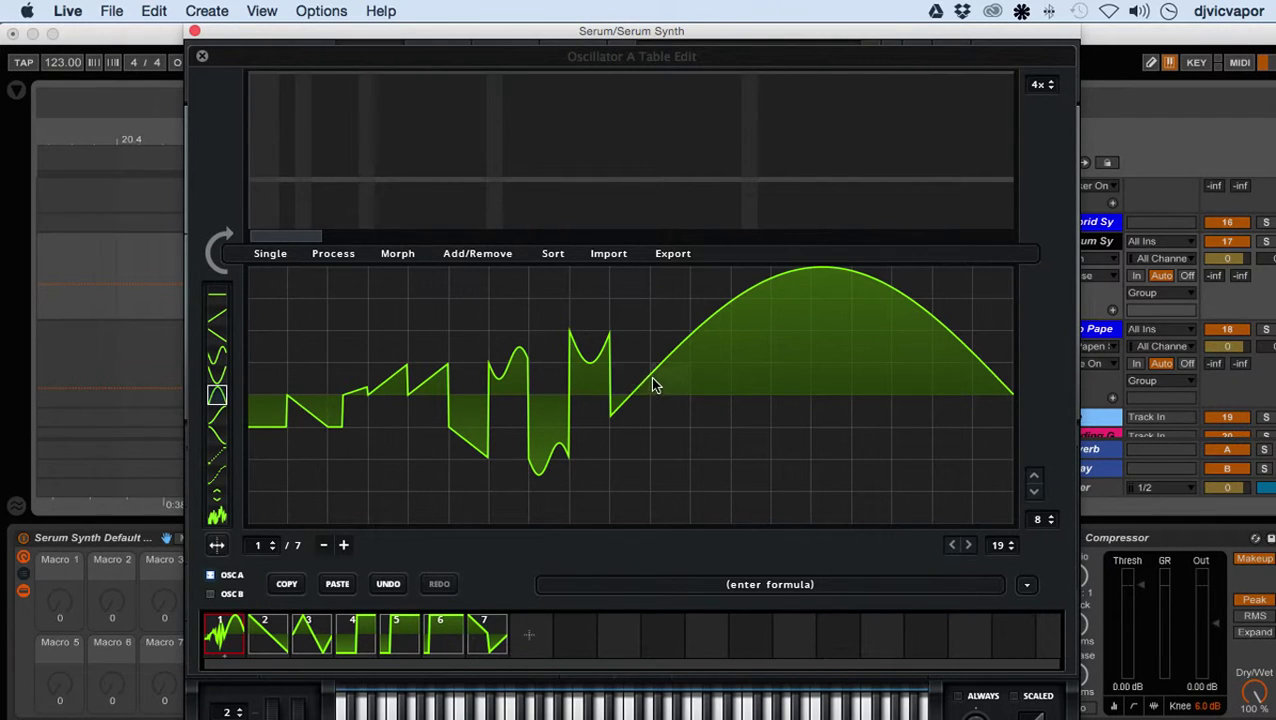
{"action": "left_click_drag", "start_coordinate": [656, 388], "coordinate": [659, 436]}
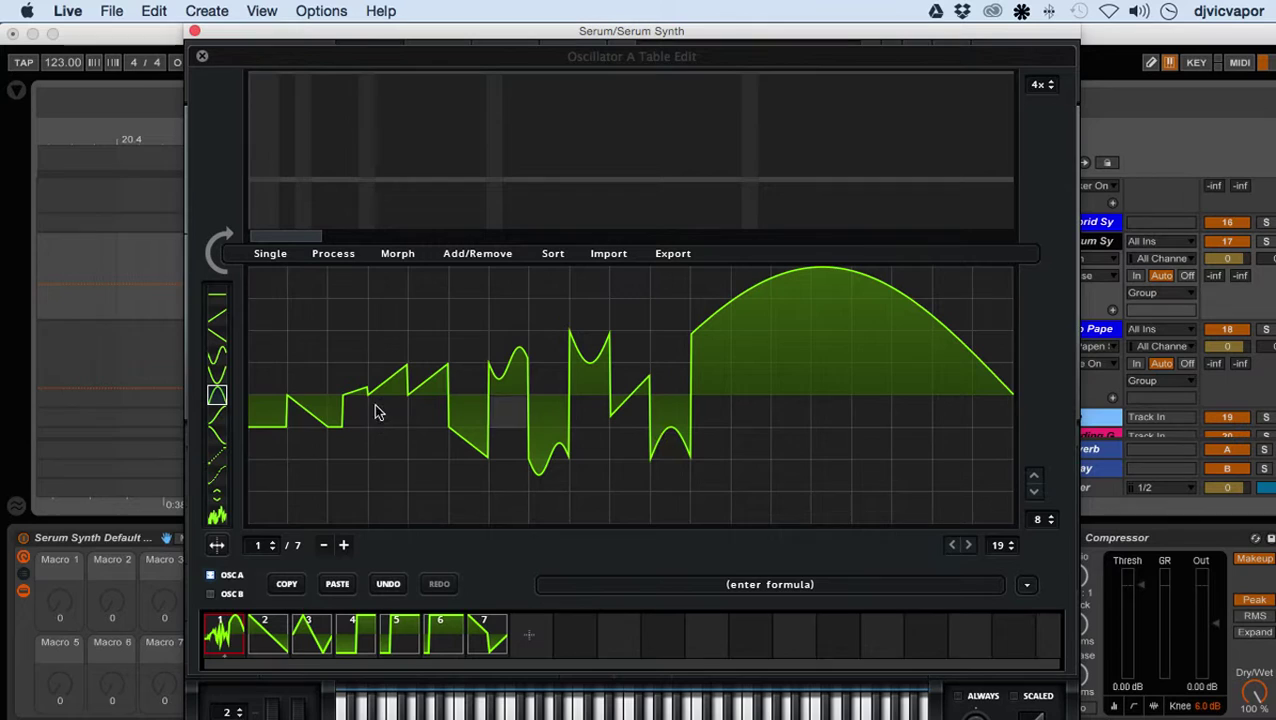
- Replace the vertical jump with a rising ramp, set a 9-division grid, and draw a dip at the big arc's start
{"action": "left_click", "coordinate": [221, 421]}
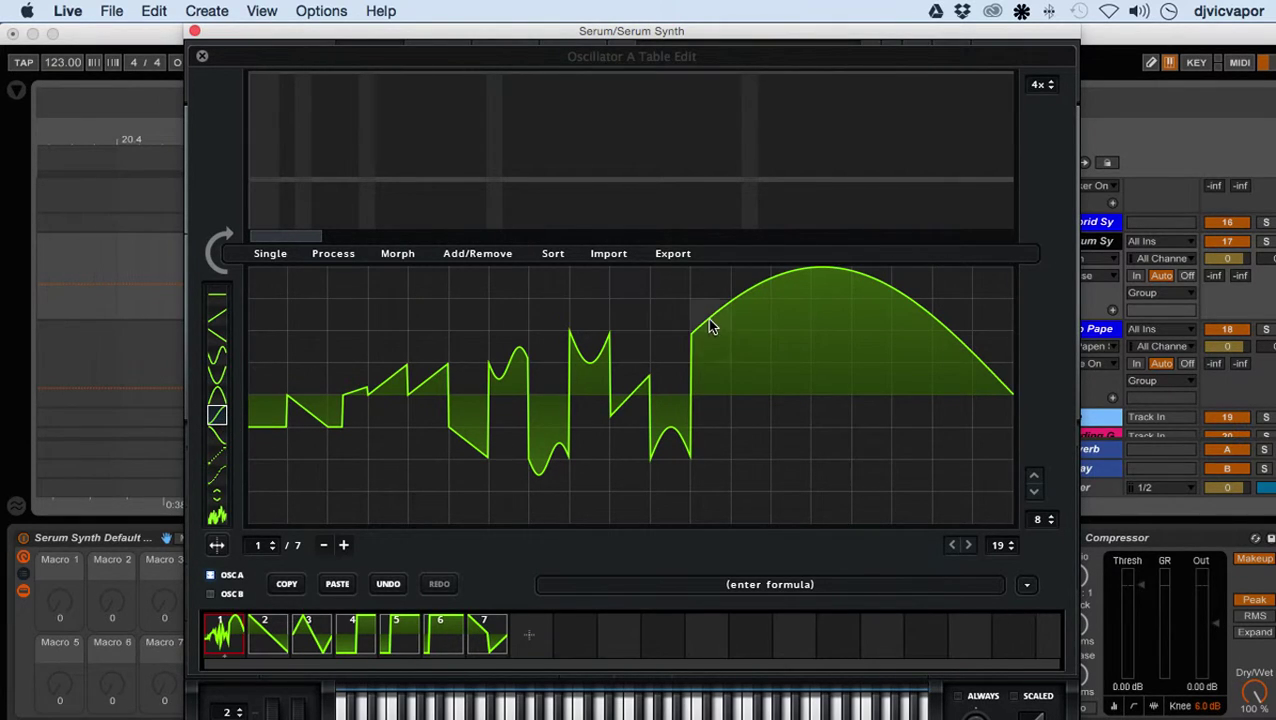
{"action": "left_click_drag", "start_coordinate": [709, 327], "coordinate": [717, 341]}
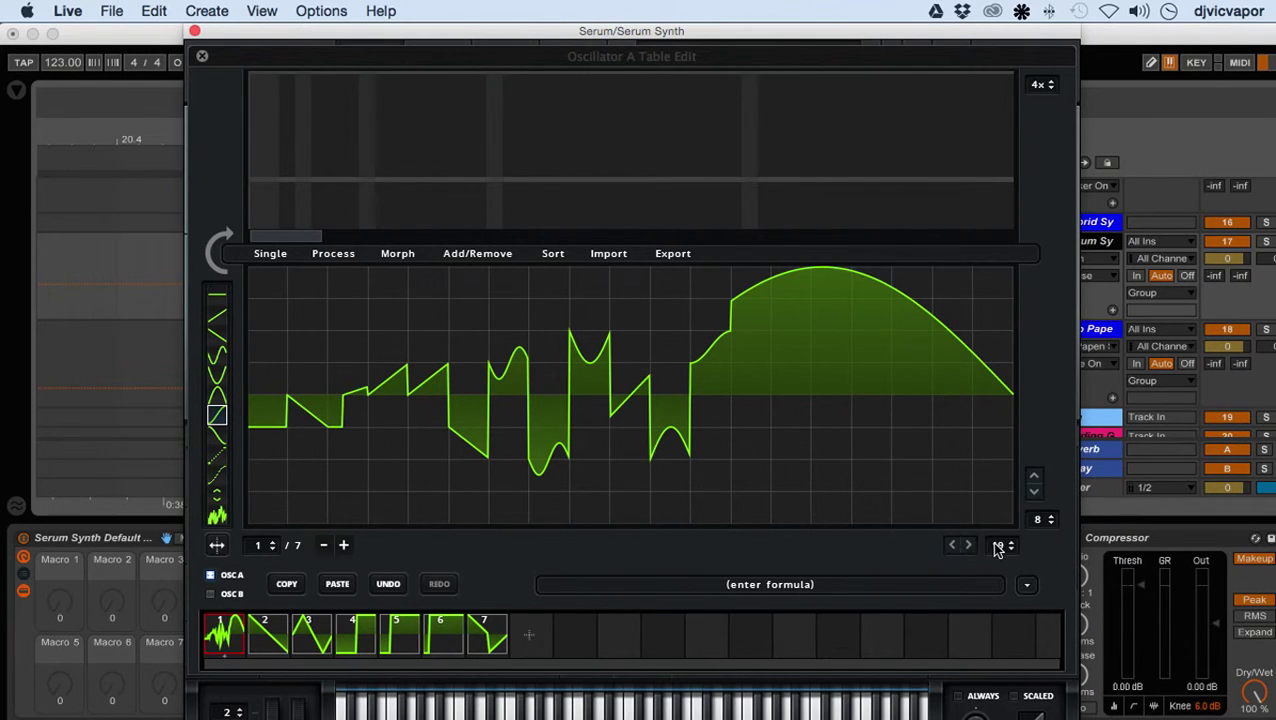
{"action": "scroll", "coordinate": [995, 550], "scroll_direction": "down", "scroll_amount": 3}
{"action": "scroll", "coordinate": [995, 558], "scroll_direction": "down", "scroll_amount": 7}
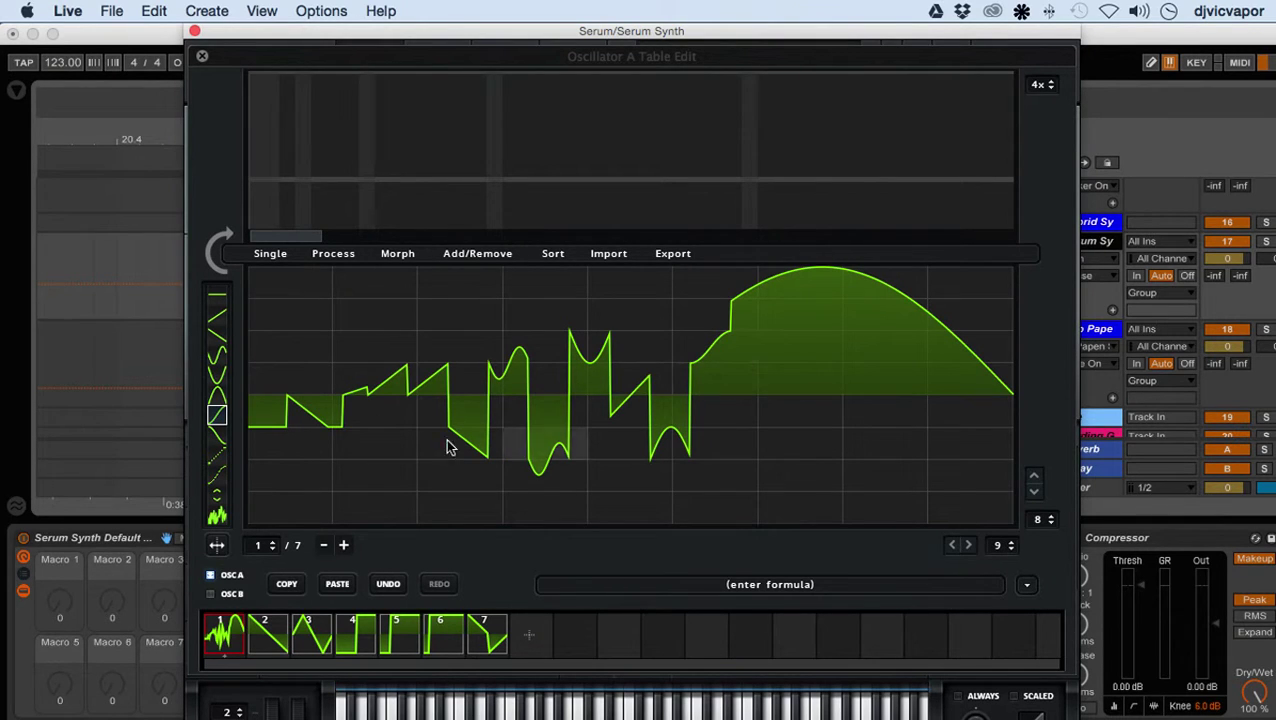
{"action": "left_click", "coordinate": [218, 436]}
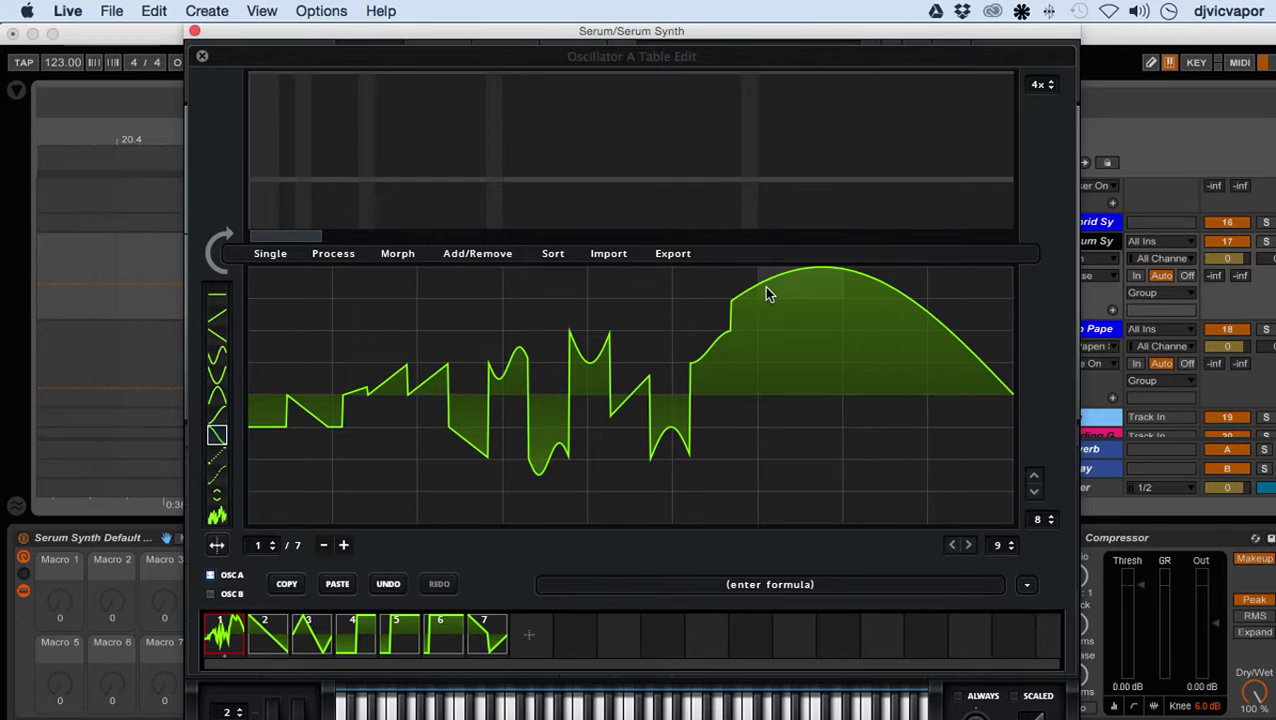
{"action": "left_click_drag", "start_coordinate": [763, 290], "coordinate": [775, 386]}
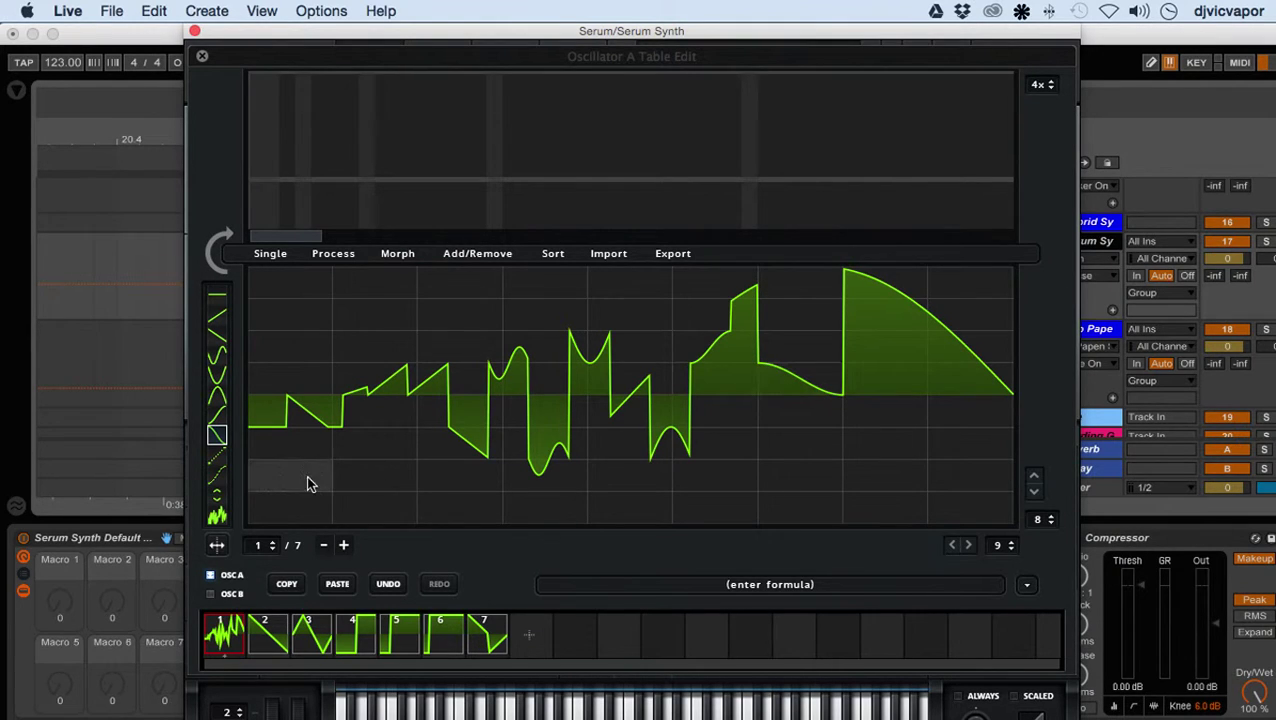
- Draw straight rising lines across two cells, then undo both edits
{"action": "left_click", "coordinate": [217, 458]}
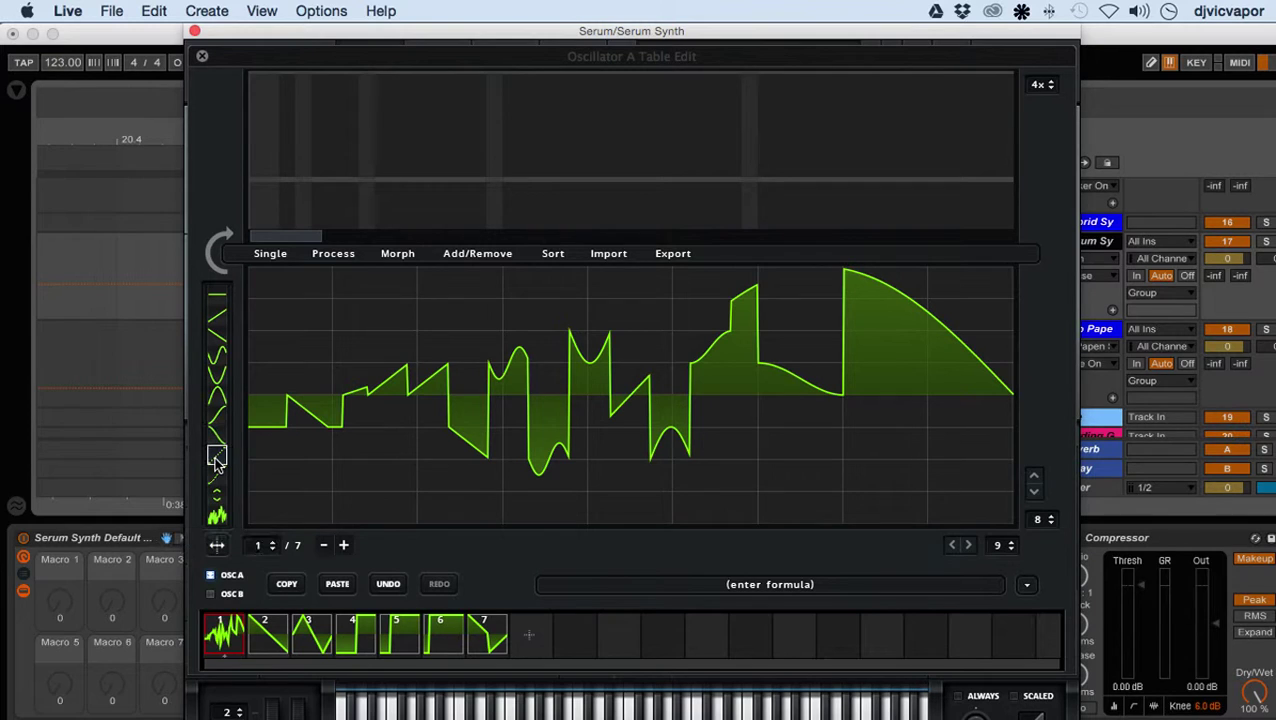
{"action": "left_click", "coordinate": [373, 416]}
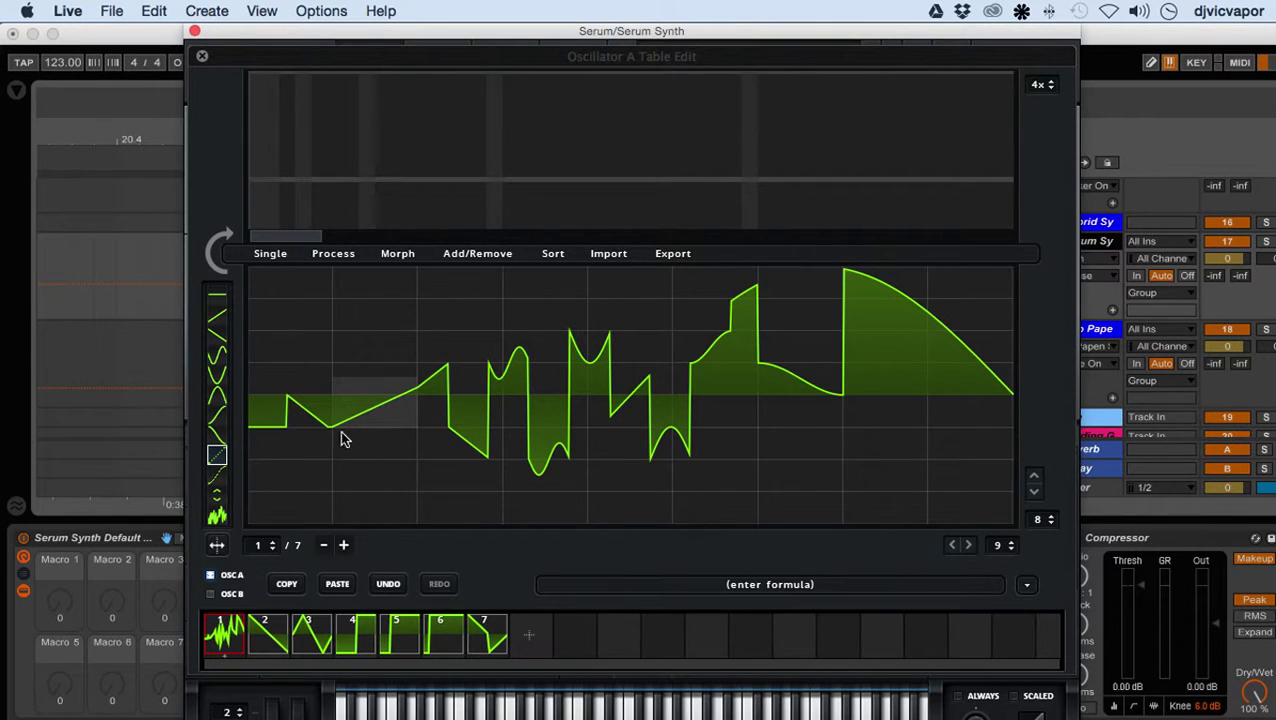
{"action": "left_click", "coordinate": [446, 421]}
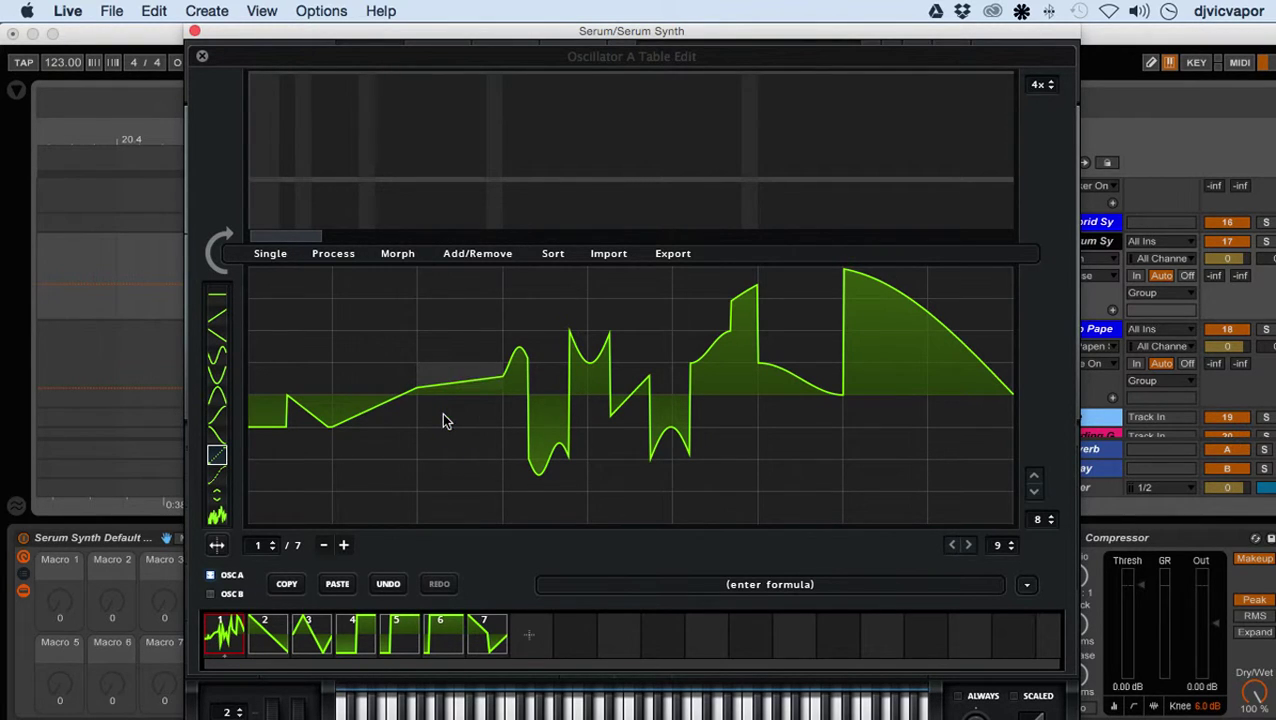
{"action": "left_click", "coordinate": [389, 586]}
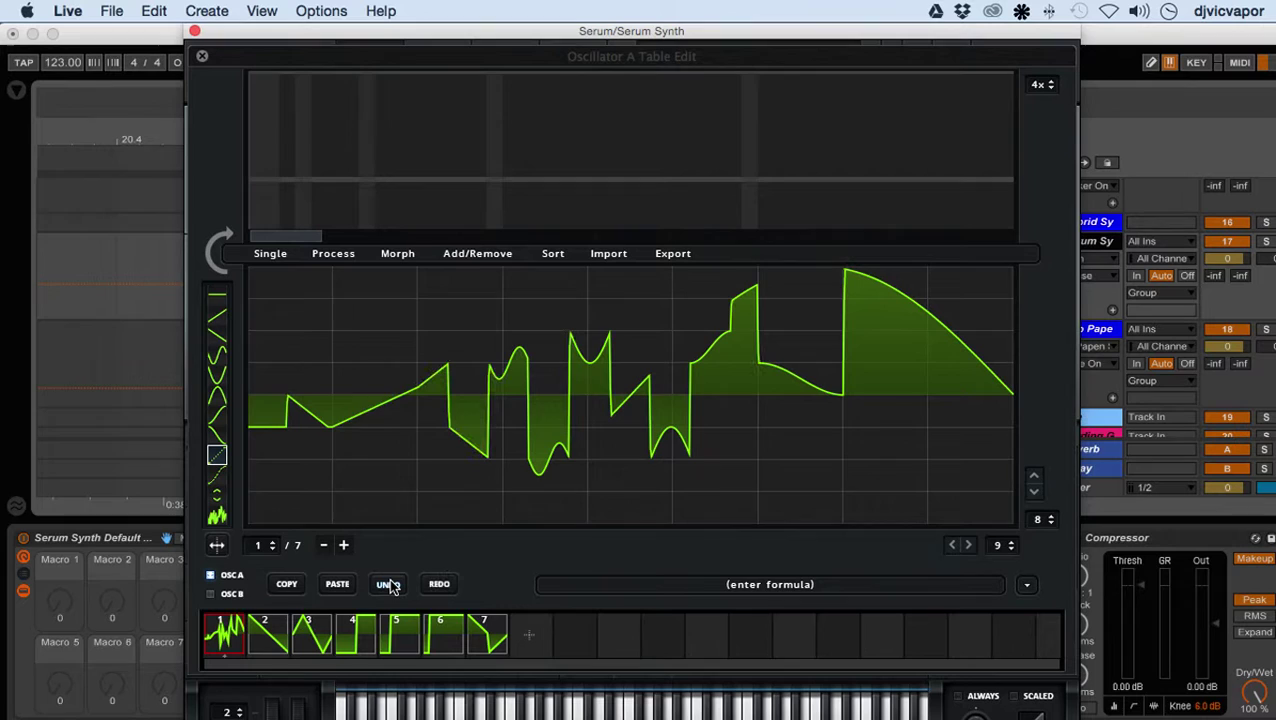
{"action": "left_click", "coordinate": [389, 586]}
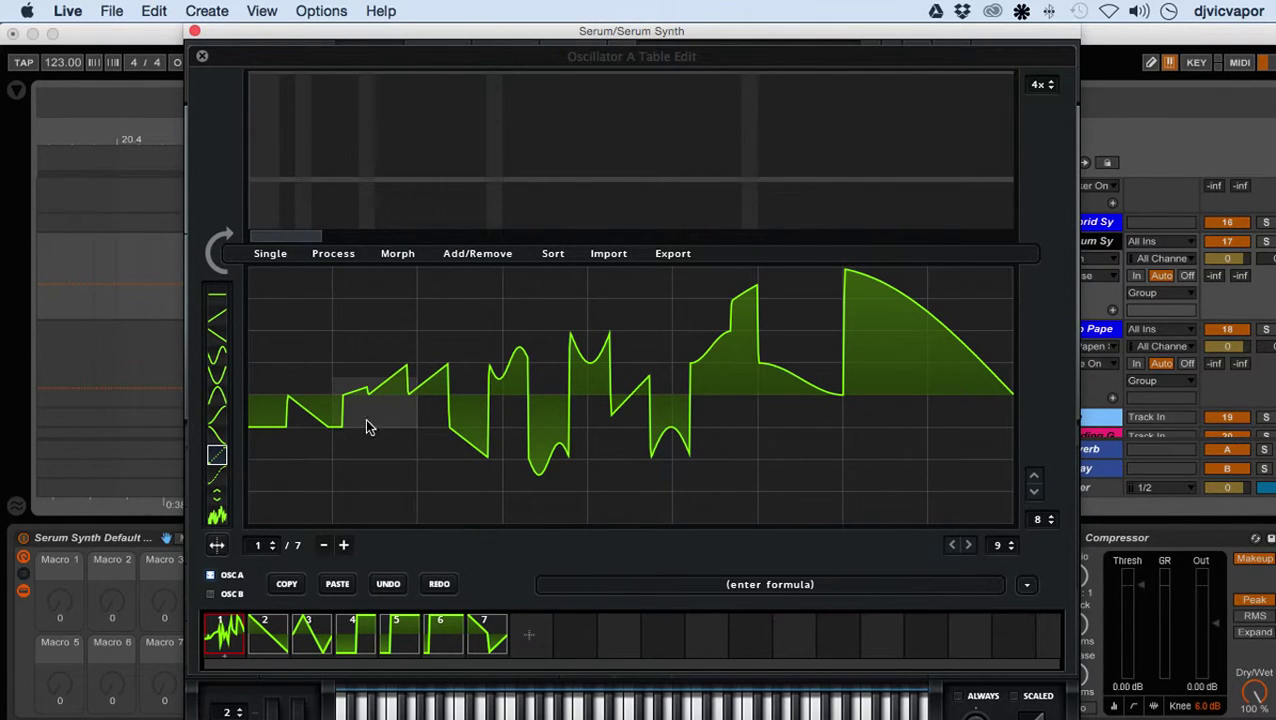
- Redraw one straight rising line across two cells and bend it into a smooth curve
{"action": "left_click_drag", "start_coordinate": [365, 419], "coordinate": [419, 388]}
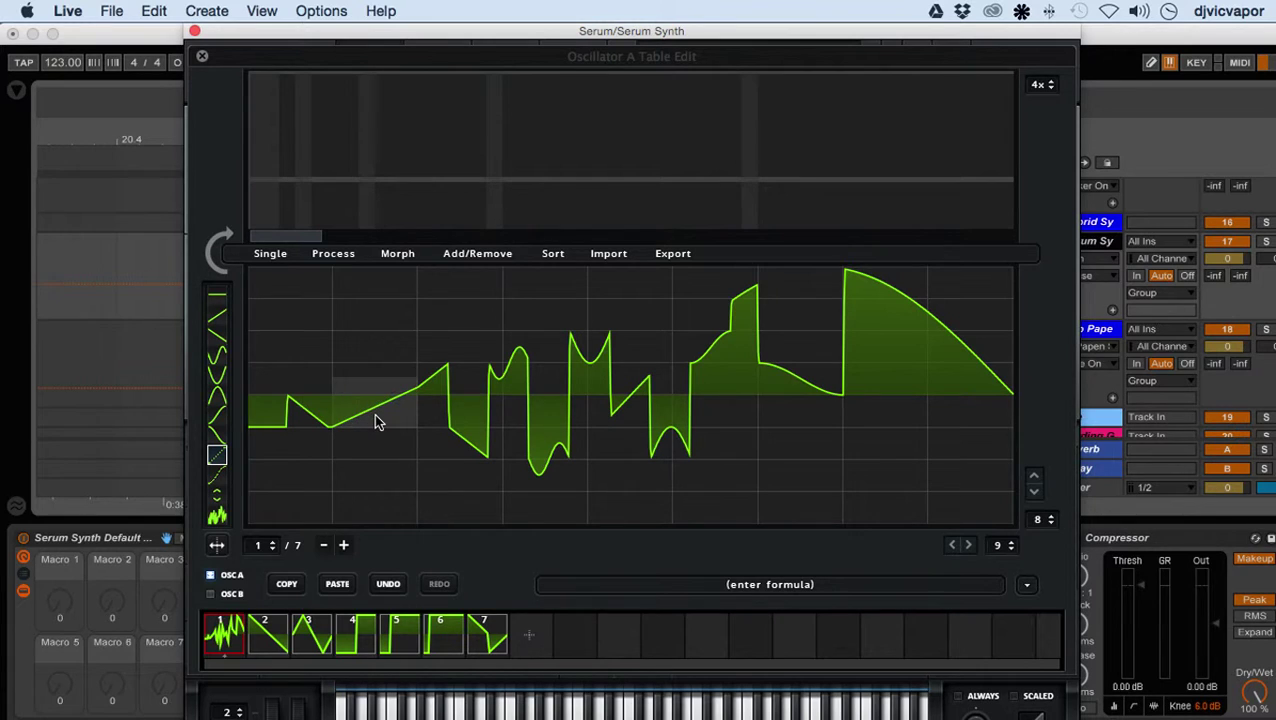
{"action": "left_click", "coordinate": [437, 427]}
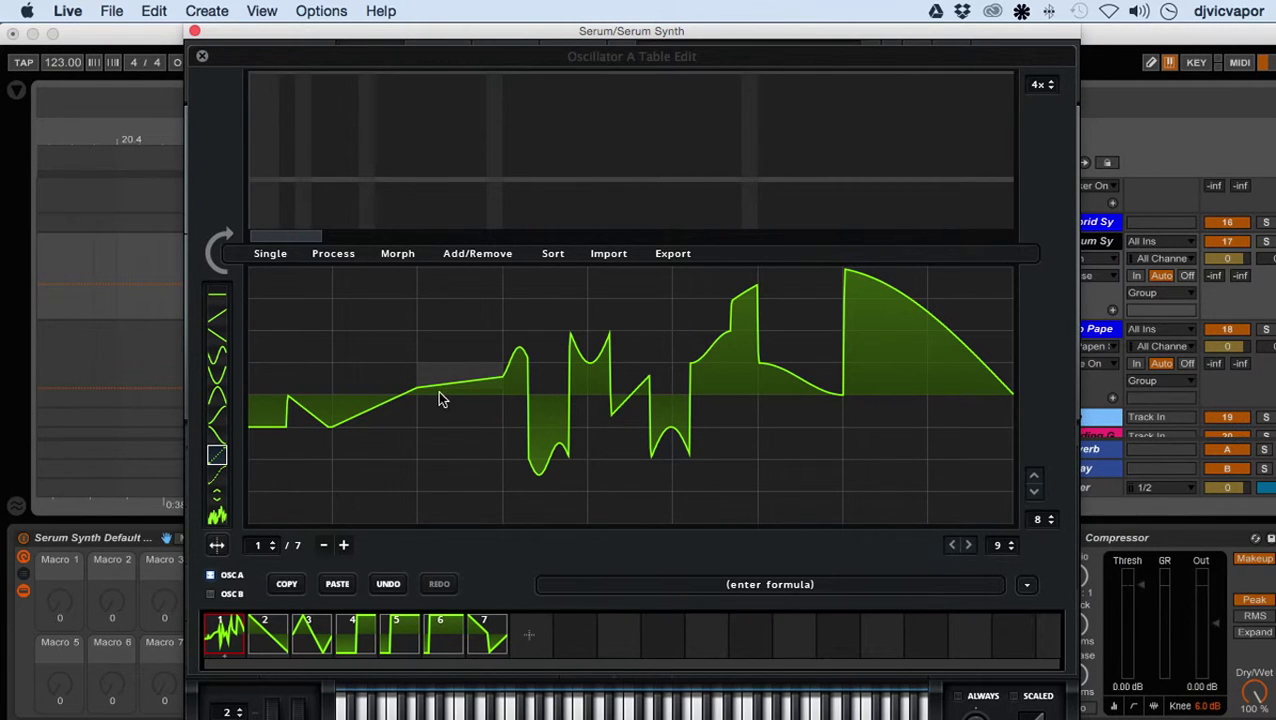
{"action": "left_click", "coordinate": [218, 477]}
{"action": "left_click", "coordinate": [363, 432]}
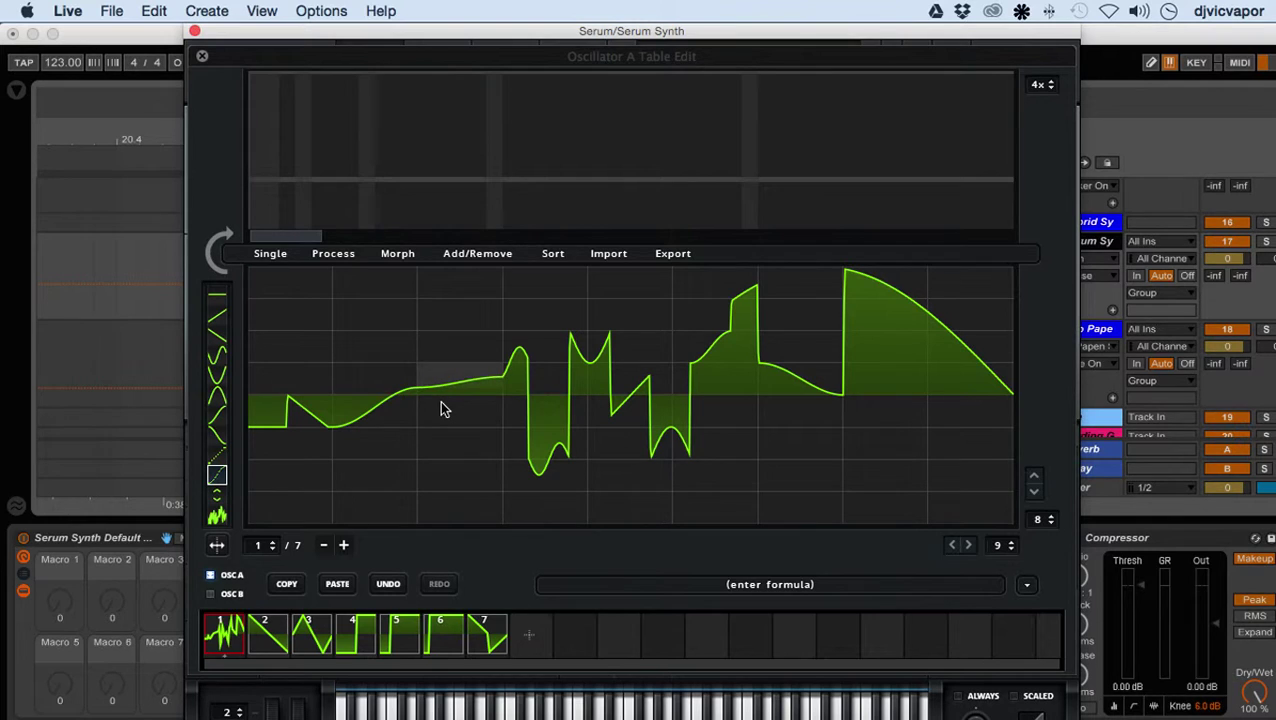
- Redraw the left-middle cells as a tall rising arc dropping into a low flat dip
{"action": "left_click", "coordinate": [221, 499]}
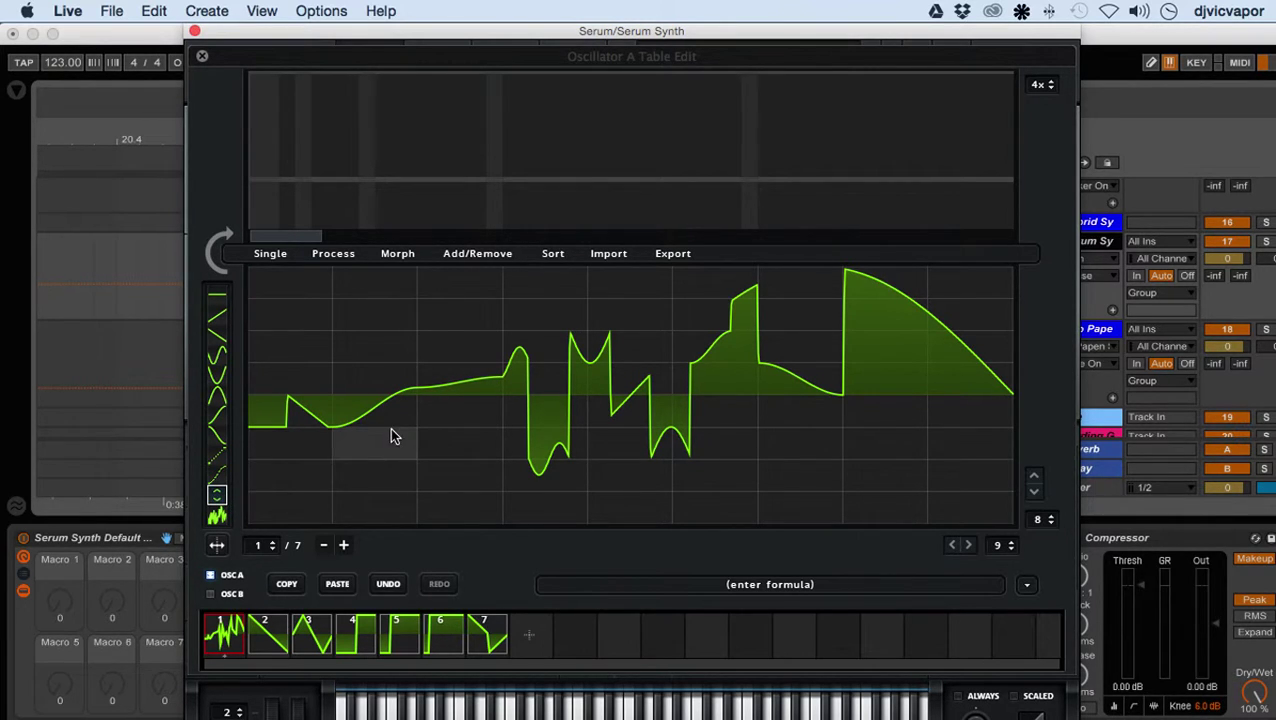
{"action": "mouse_move", "coordinate": [390, 418]}
{"action": "left_mouse_down"}
{"action": "mouse_move", "coordinate": [395, 365]}
{"action": "mouse_move", "coordinate": [430, 376]}
{"action": "mouse_move", "coordinate": [431, 454]}
{"action": "mouse_move", "coordinate": [427, 394]}
{"action": "mouse_move", "coordinate": [424, 442]}
{"action": "left_mouse_up"}
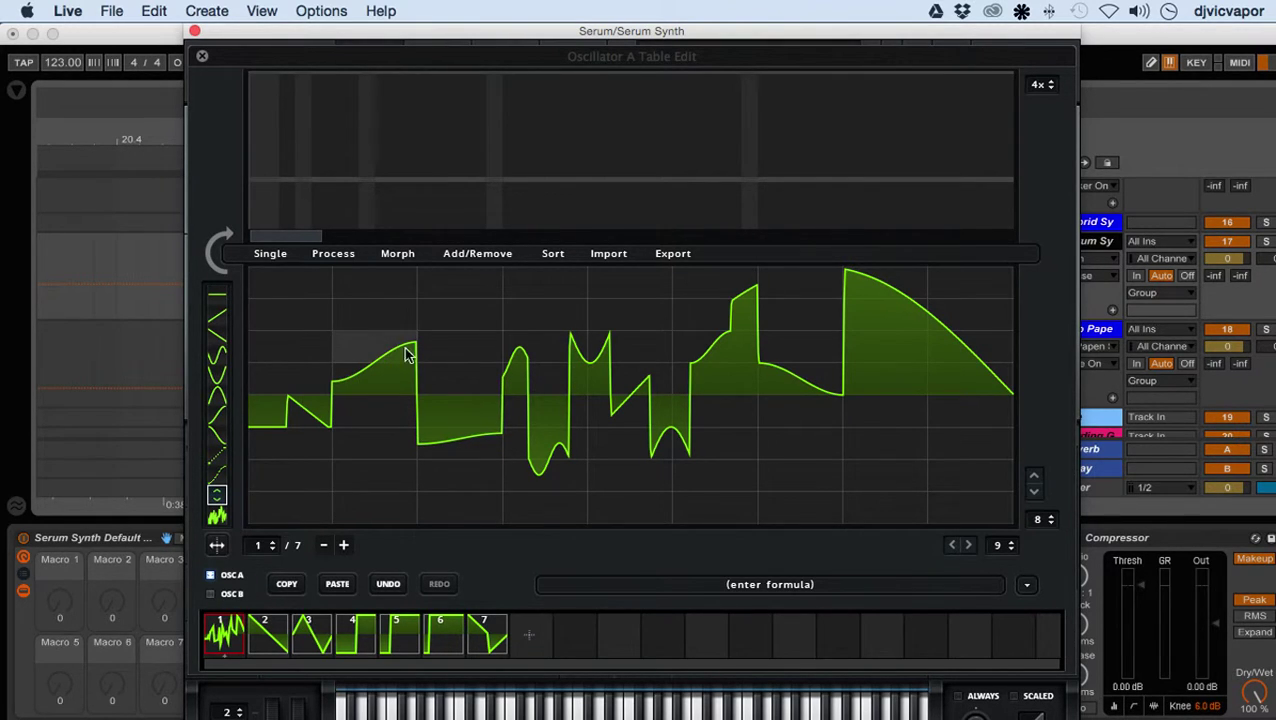
{"action": "left_click_drag", "start_coordinate": [407, 355], "coordinate": [340, 342]}
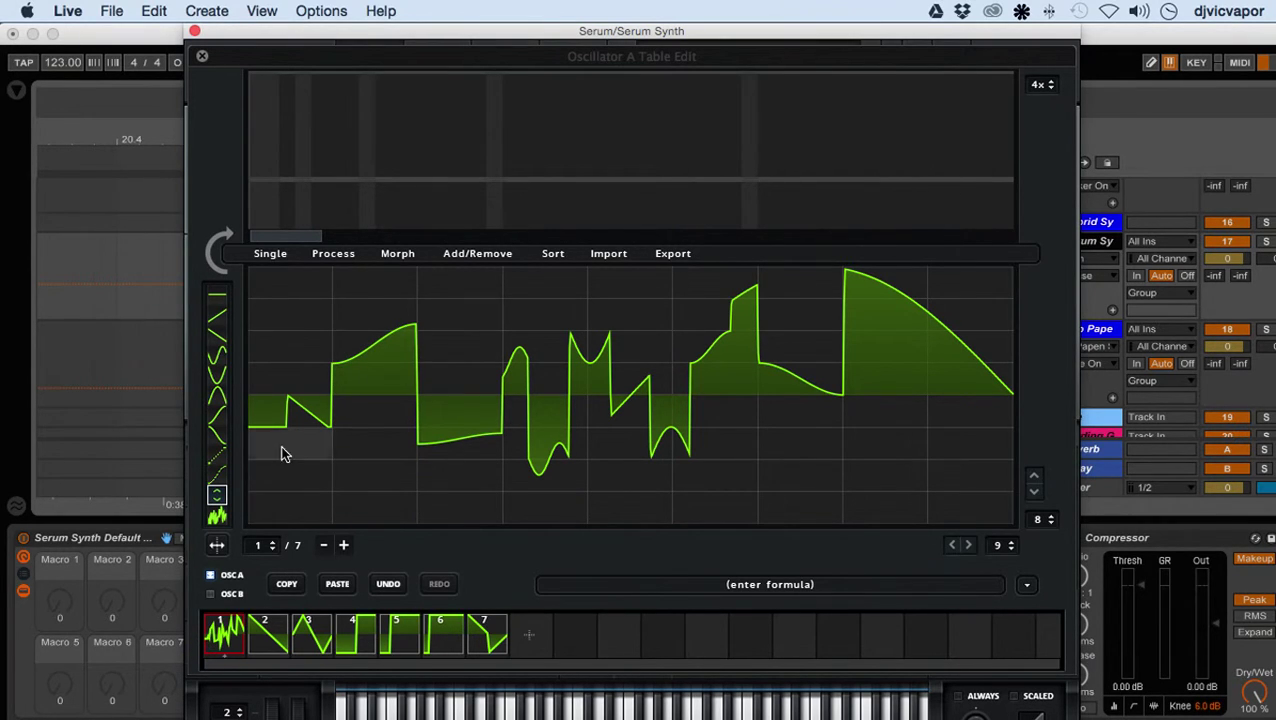
{"action": "left_click", "coordinate": [218, 517]}
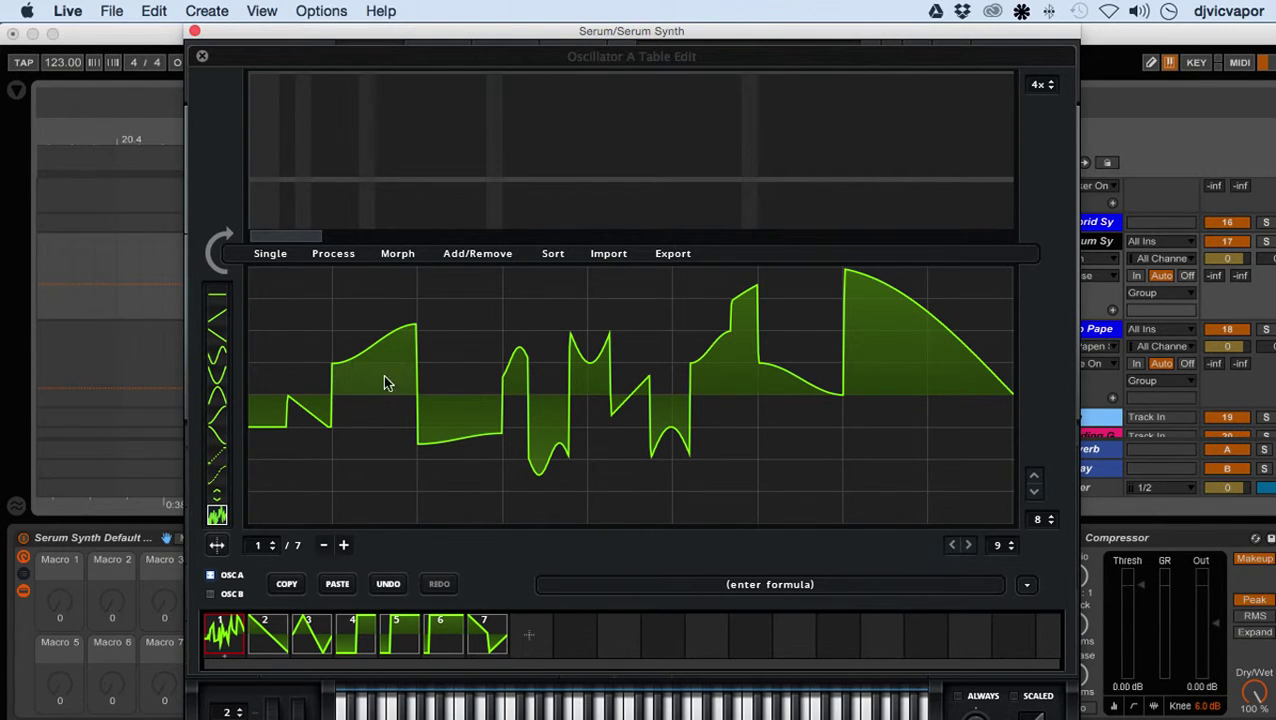
- Stamp random noise into the tall right peak, regenerating it once, and into the left arc
{"action": "left_click", "coordinate": [908, 323]}
{"action": "left_click", "coordinate": [908, 323]}
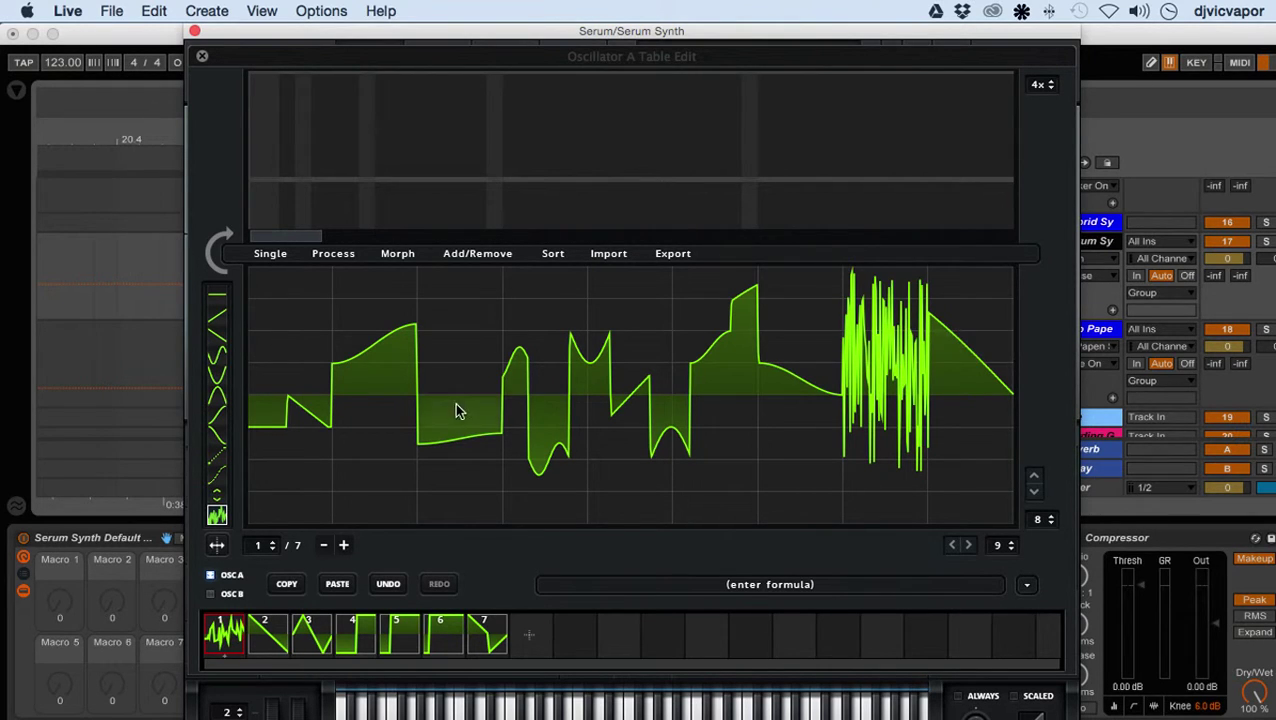
{"action": "left_click", "coordinate": [388, 351]}
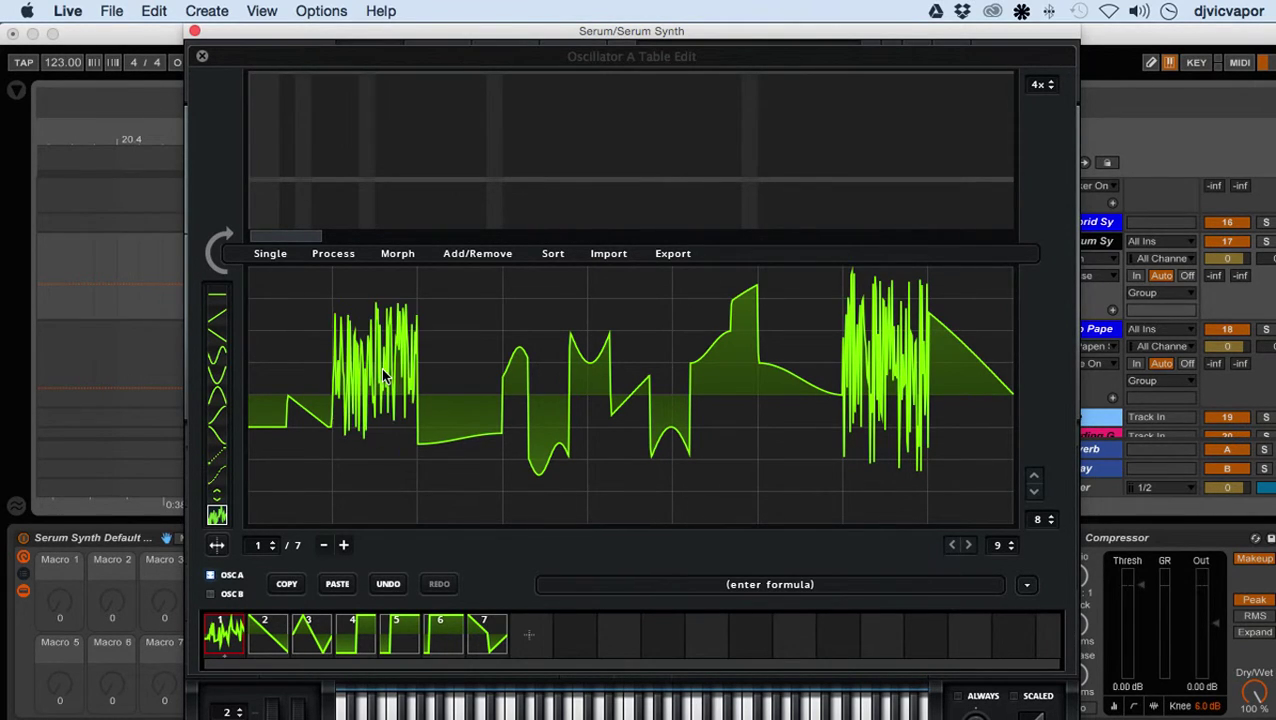
- Try stamping mirrored noise across the waveform, then undo it
{"action": "left_click", "coordinate": [215, 546]}
{"action": "left_click_drag", "start_coordinate": [327, 421], "coordinate": [345, 387]}
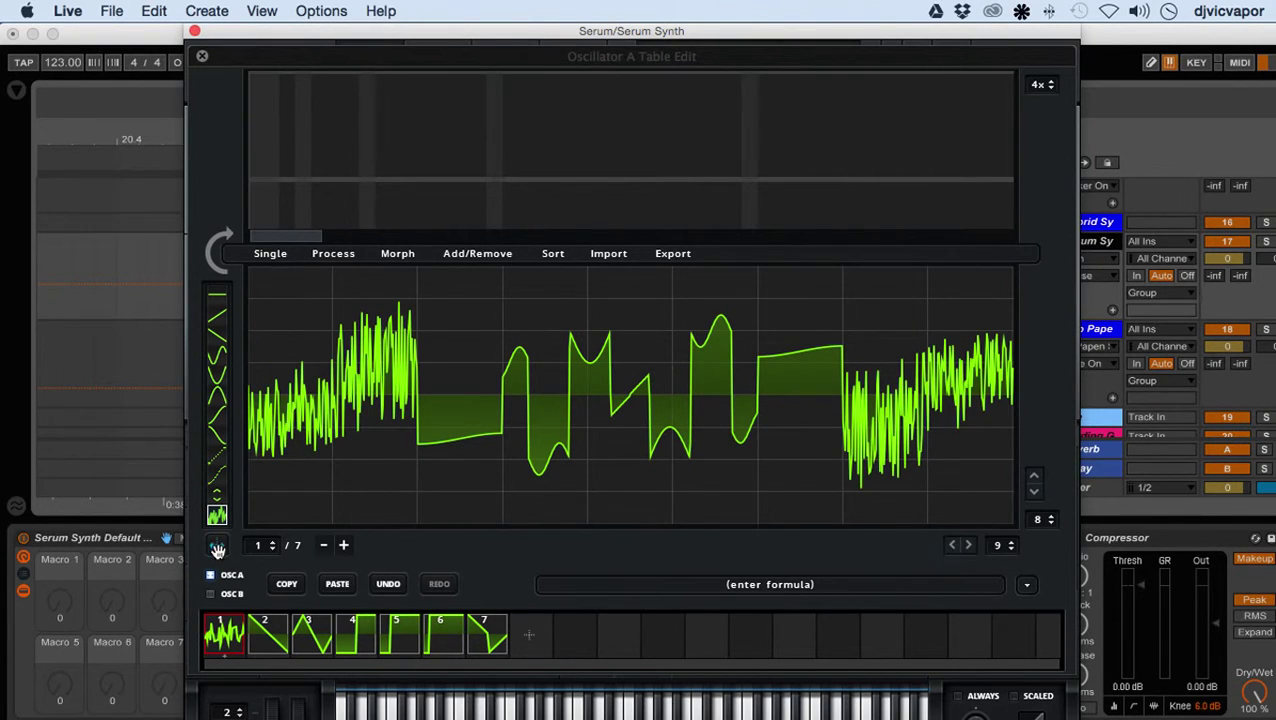
{"action": "left_click", "coordinate": [383, 584]}
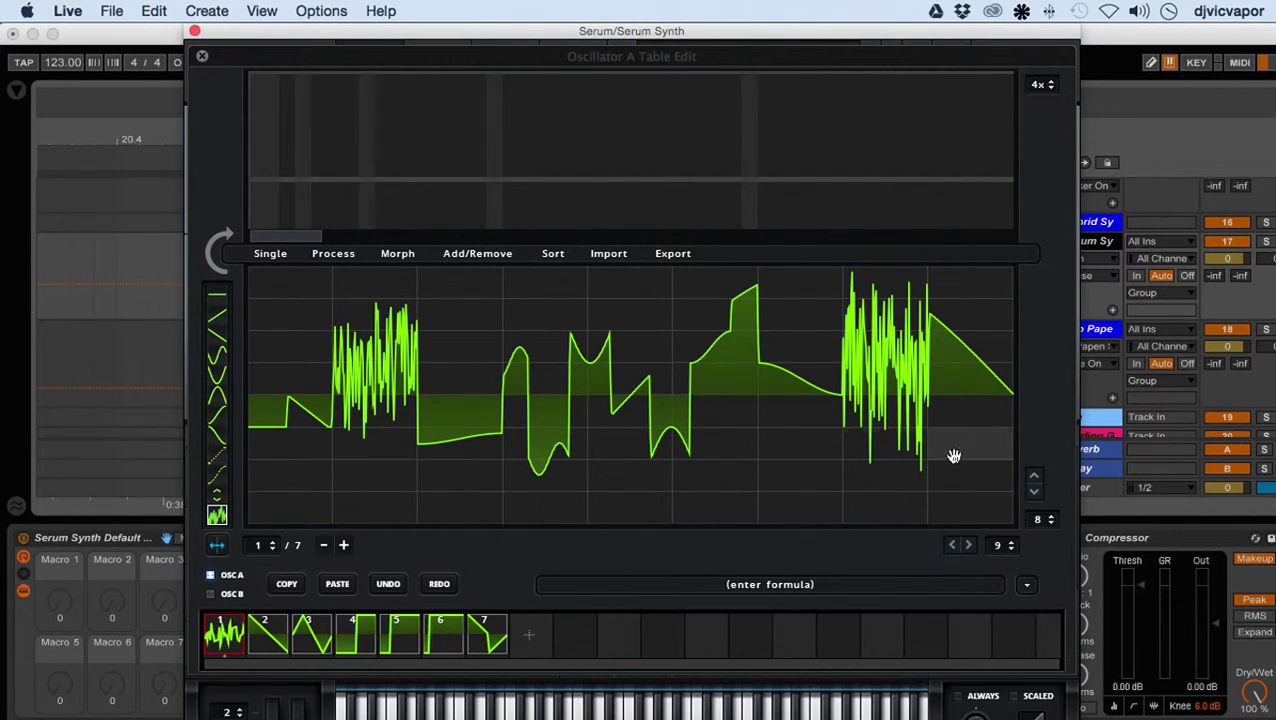
- Scribble noise into the first and third grid cells, then undo the last two strokes
{"action": "left_click", "coordinate": [301, 440]}
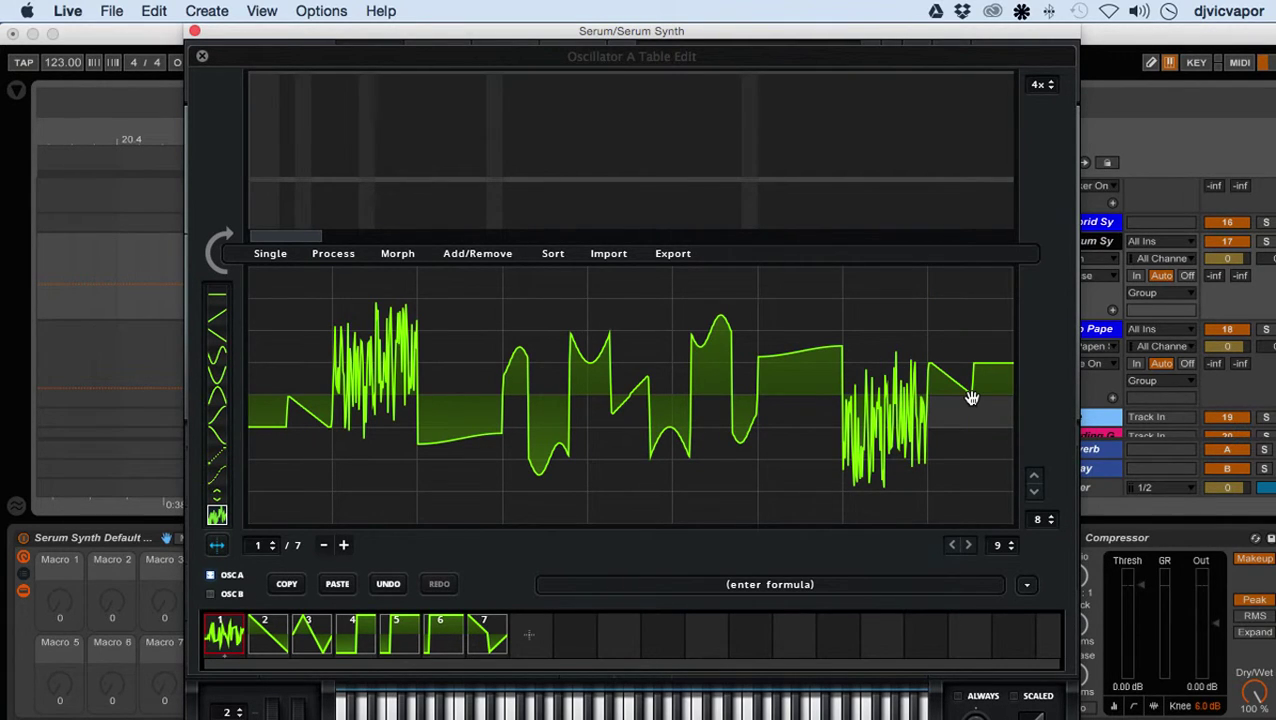
{"action": "left_click_drag", "start_coordinate": [296, 441], "coordinate": [290, 385]}
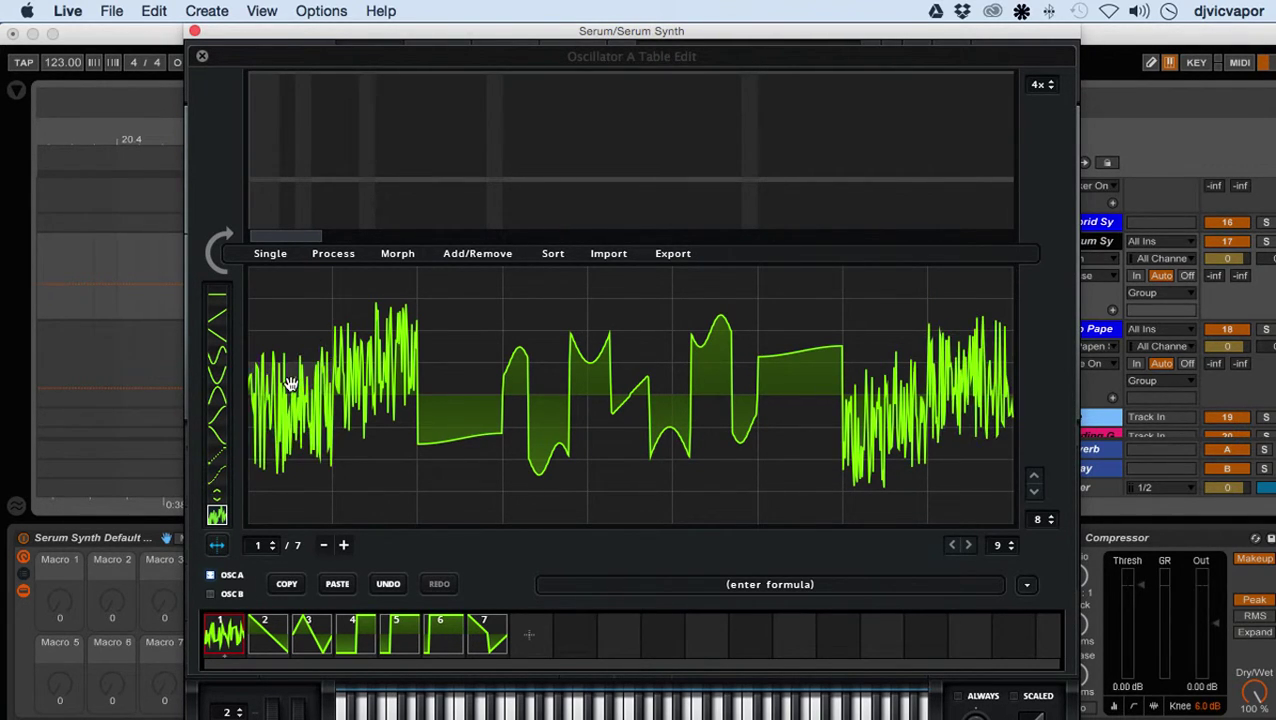
{"action": "mouse_move", "coordinate": [459, 441]}
{"action": "left_mouse_down"}
{"action": "mouse_move", "coordinate": [464, 416]}
{"action": "mouse_move", "coordinate": [547, 441]}
{"action": "mouse_move", "coordinate": [545, 415]}
{"action": "left_mouse_up"}
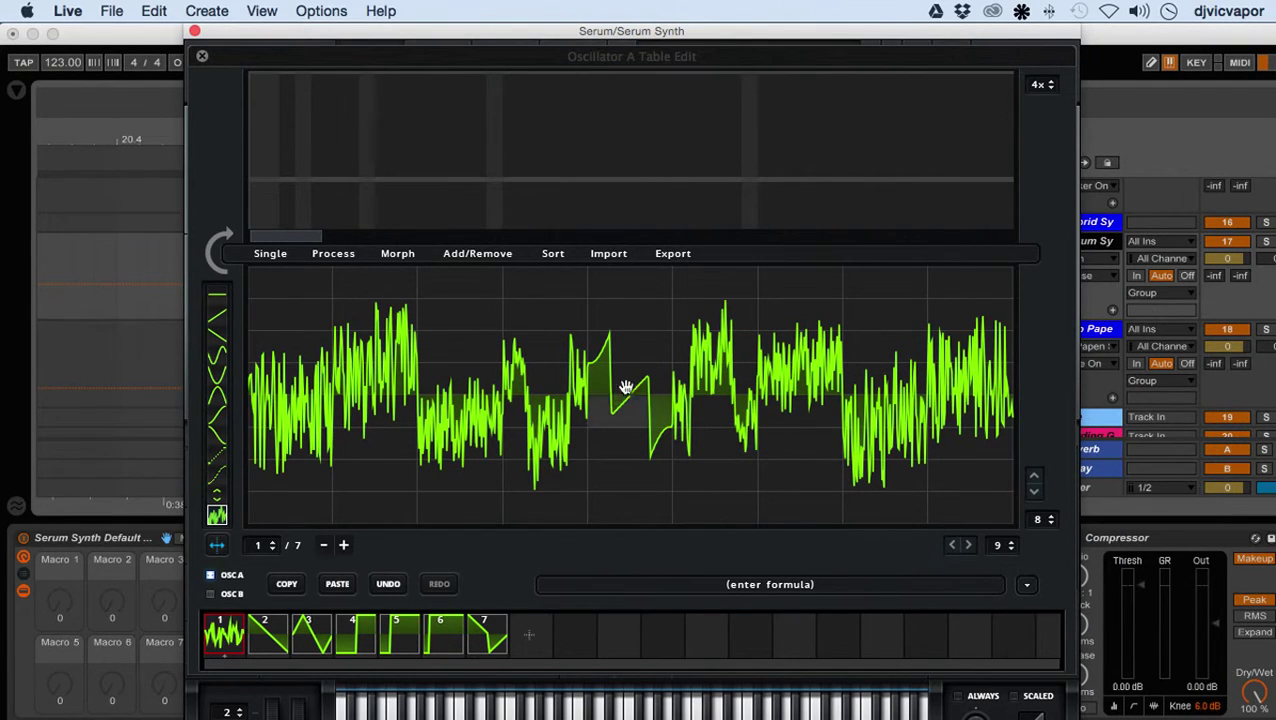
{"action": "left_click", "coordinate": [386, 584]}
{"action": "left_click", "coordinate": [386, 584]}
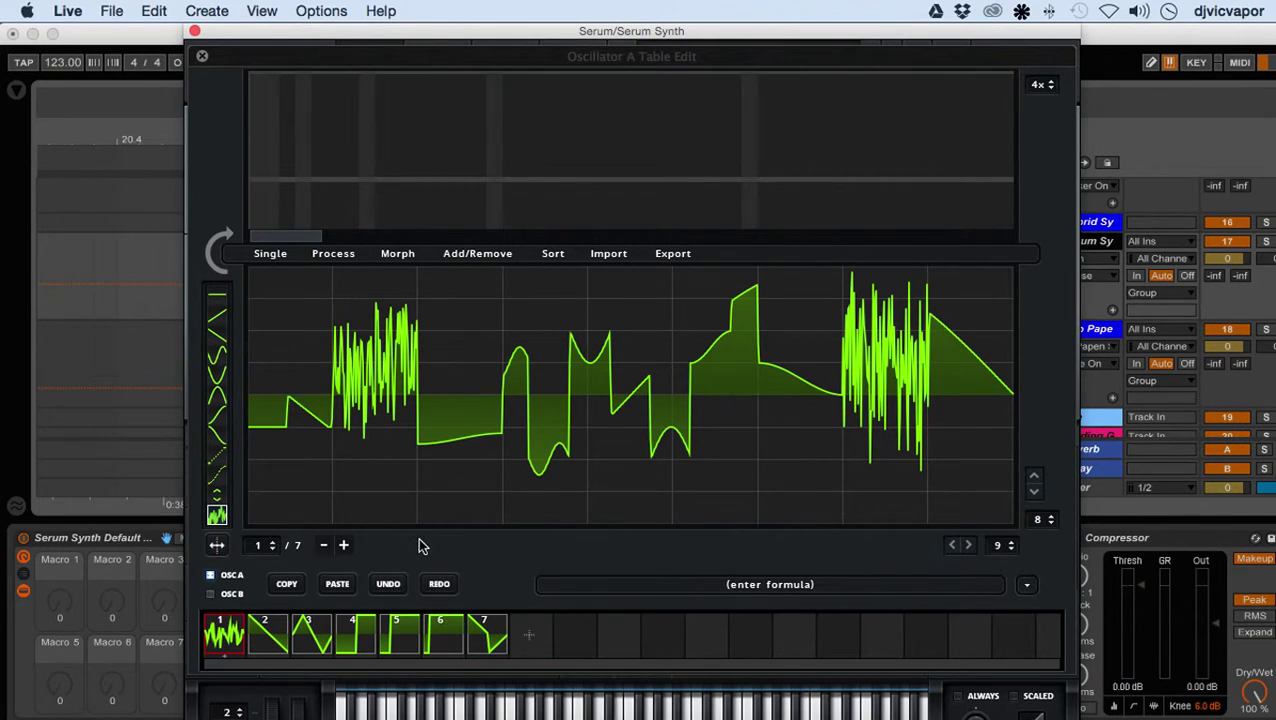
- Apply X-Fade Edges, Flip Horizontal, and Sample Redux at grid size from the Single menu
{"action": "left_click", "coordinate": [272, 256]}
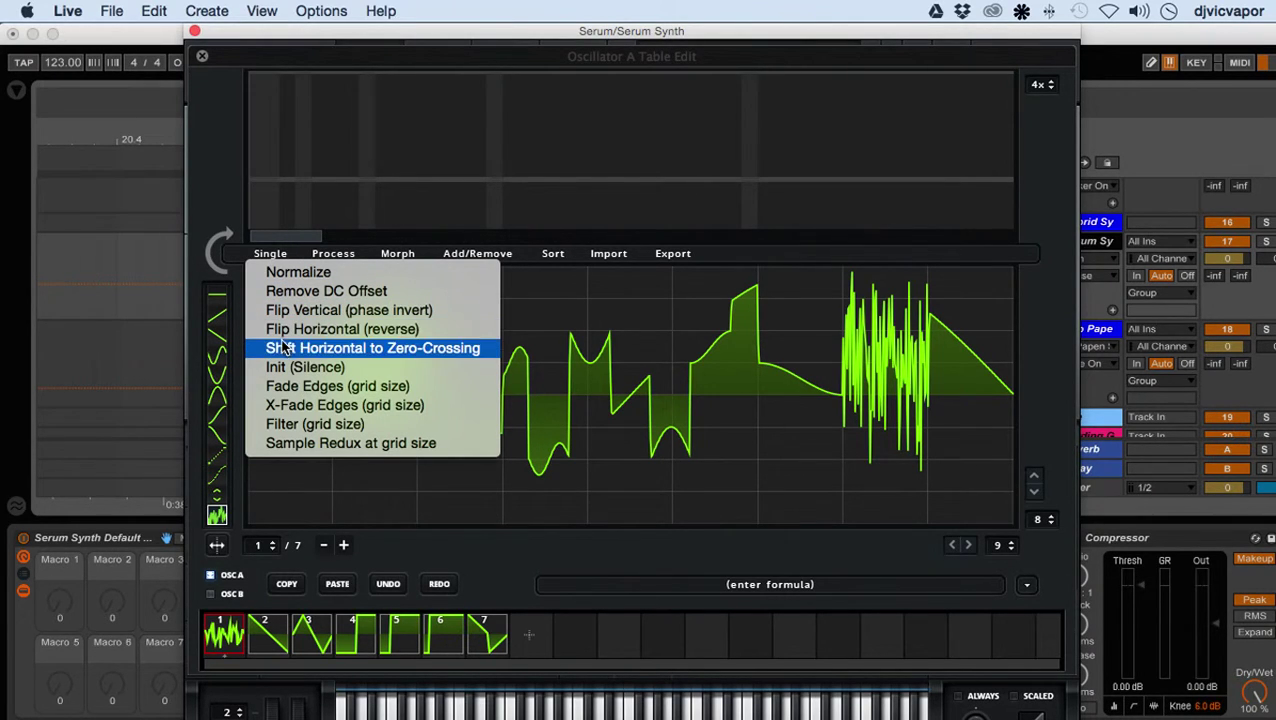
{"action": "left_click", "coordinate": [285, 409]}
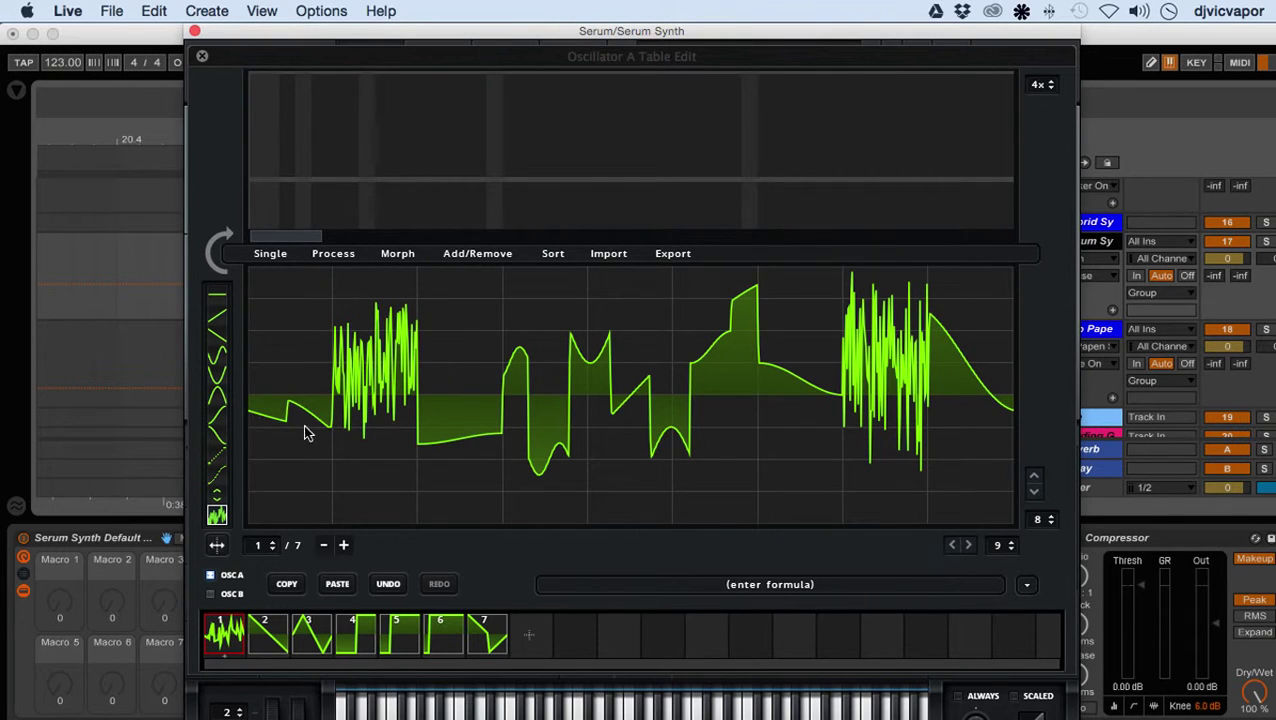
{"action": "left_click", "coordinate": [279, 255]}
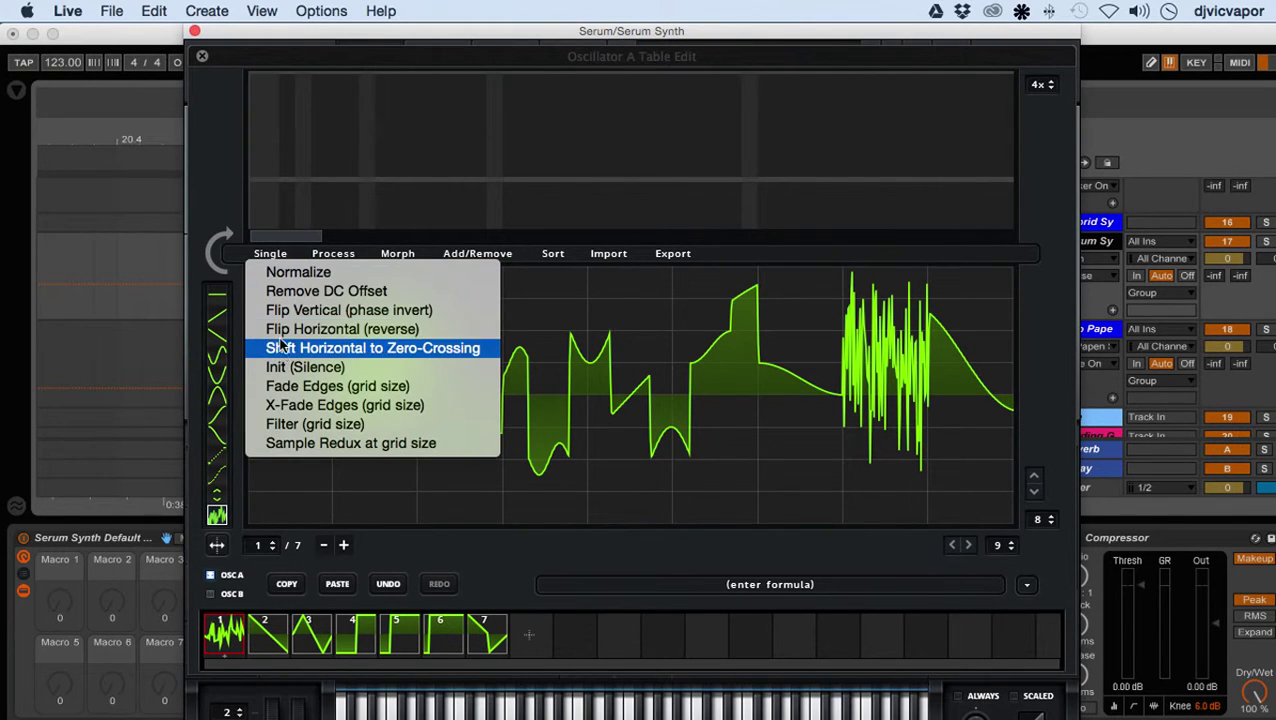
{"action": "left_click", "coordinate": [281, 331]}
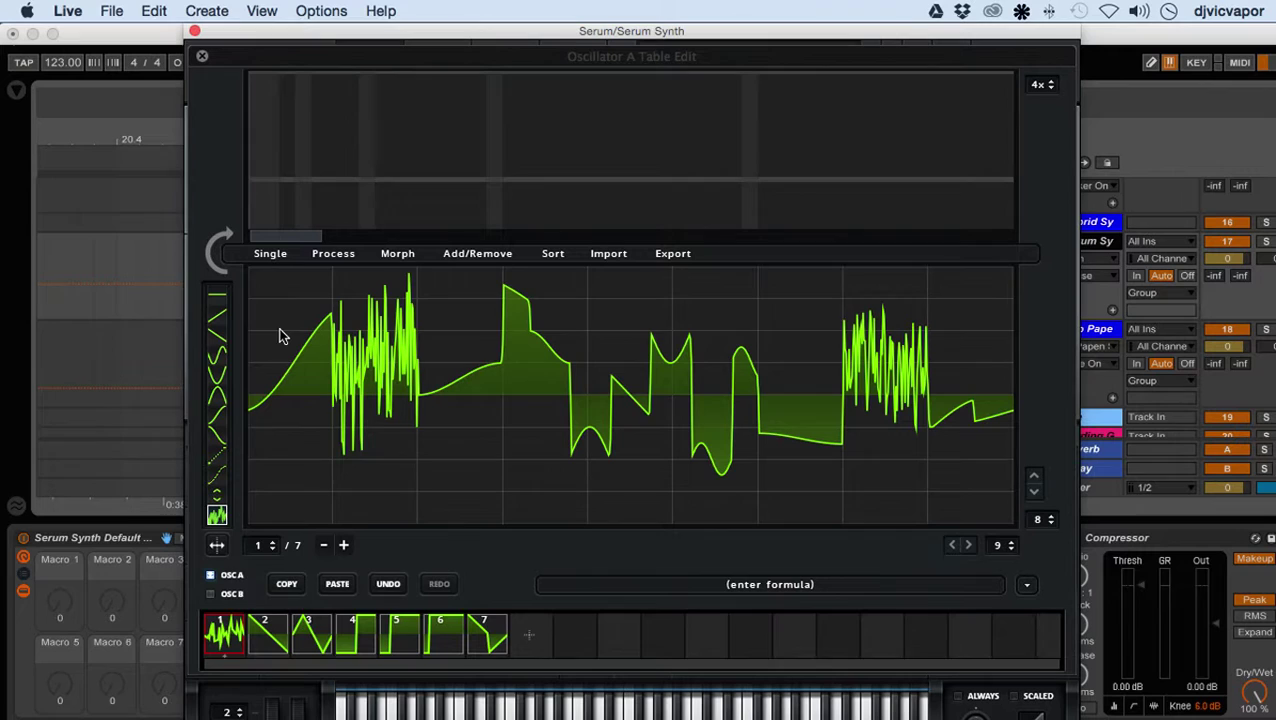
{"action": "left_click", "coordinate": [275, 259]}
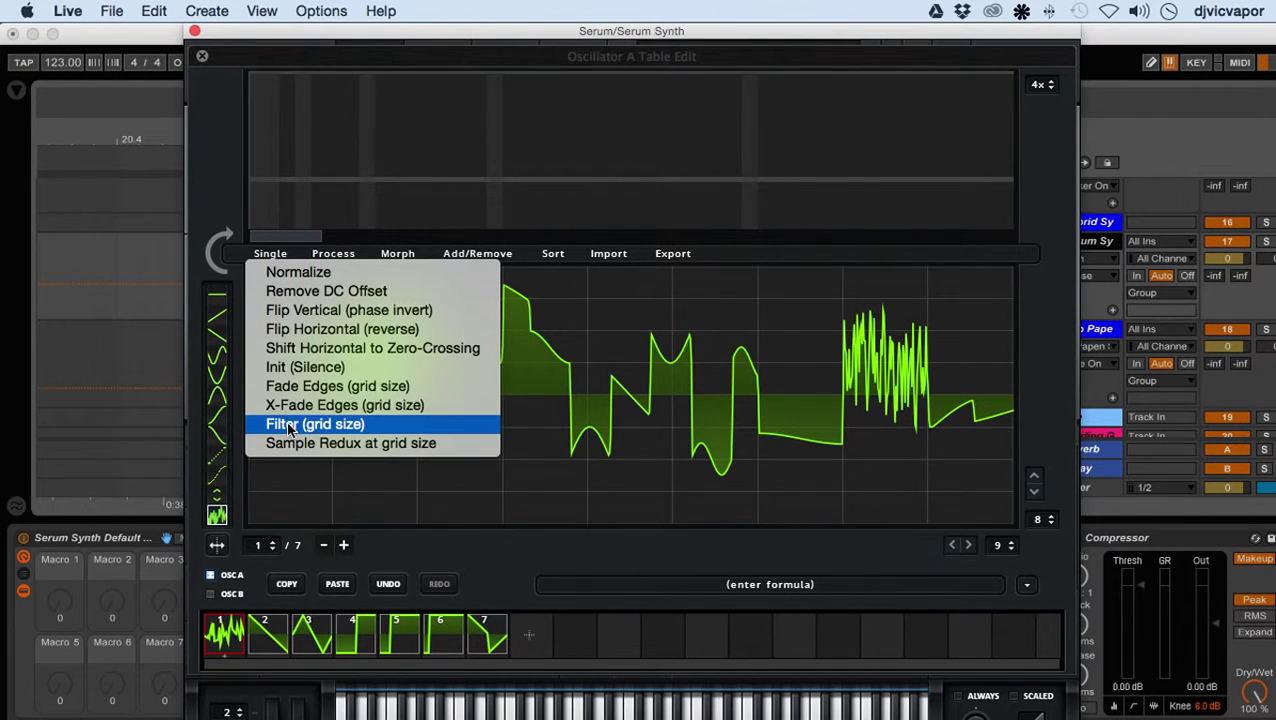
{"action": "left_click", "coordinate": [276, 443]}
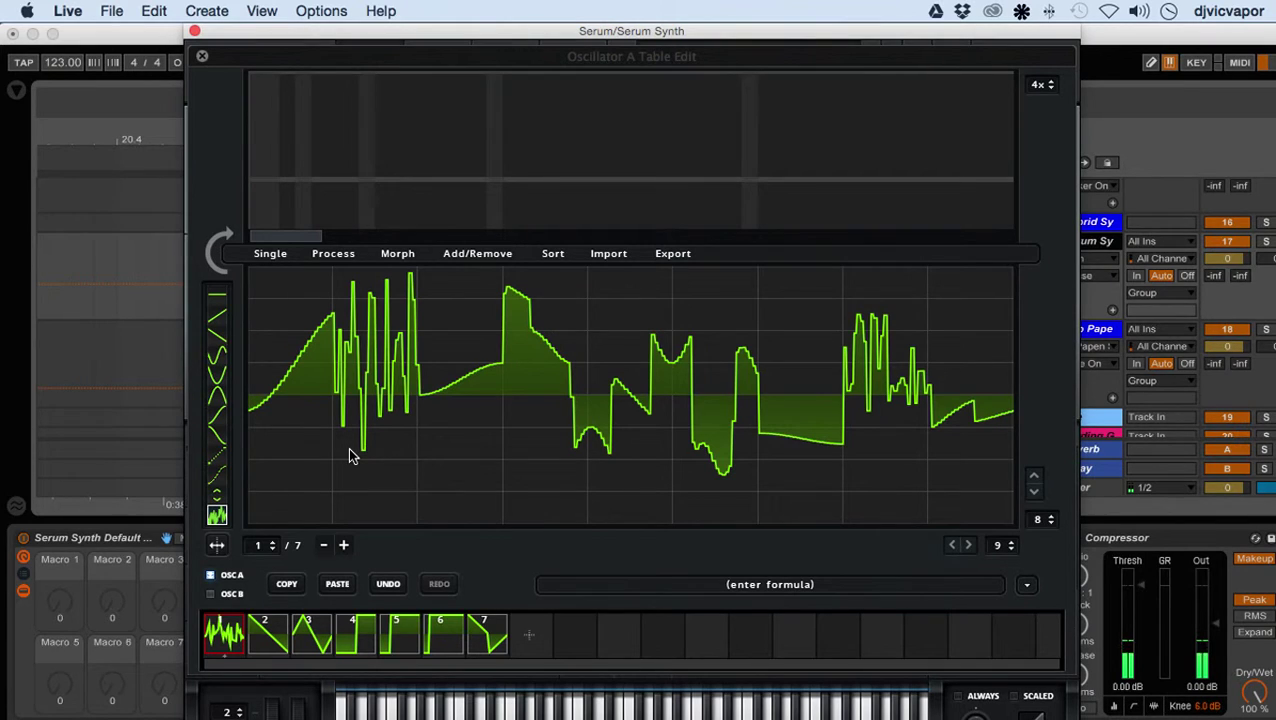
- Normalize each wavetable frame and remove the DC offset from all frames
{"action": "left_click", "coordinate": [333, 256]}
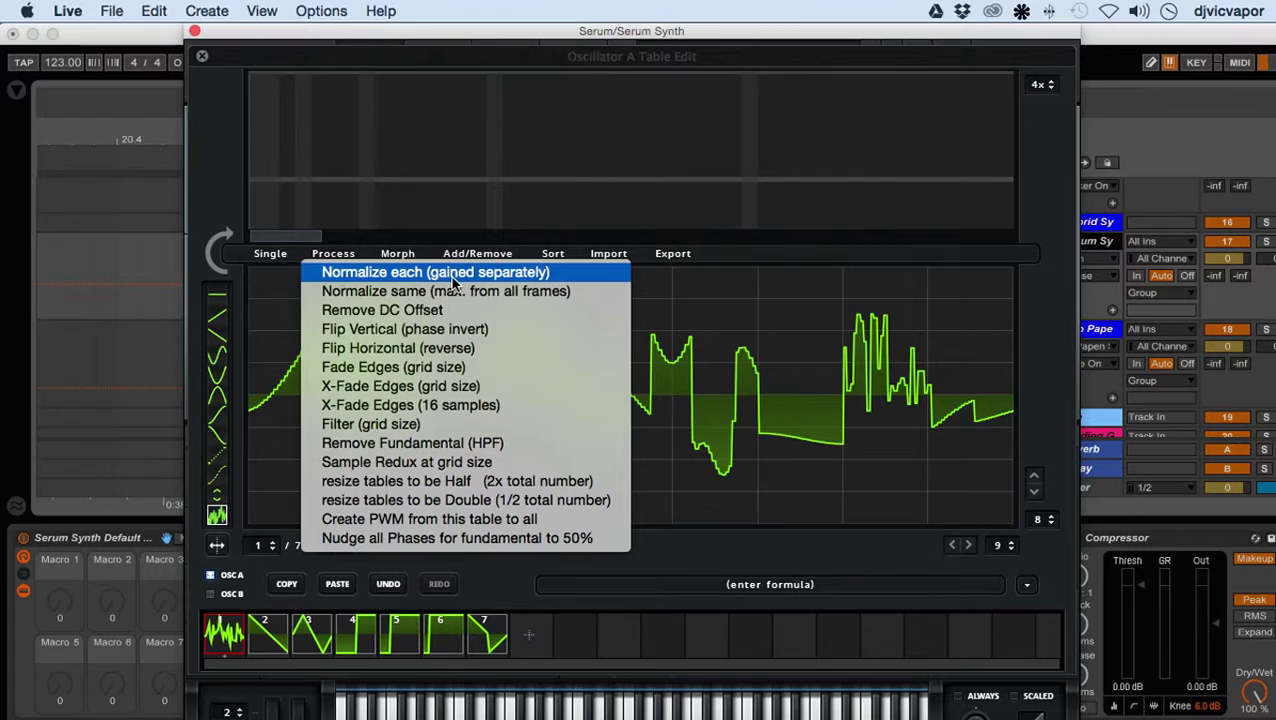
{"action": "left_click", "coordinate": [392, 276]}
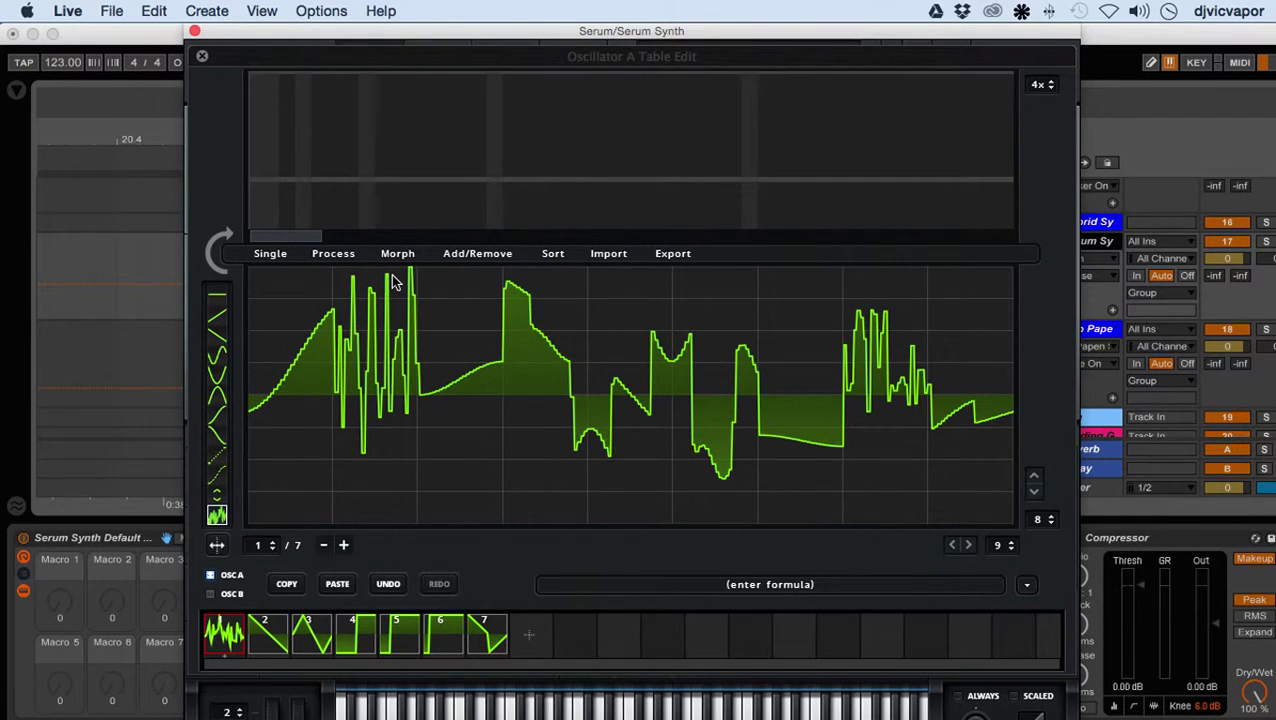
{"action": "left_click", "coordinate": [352, 259]}
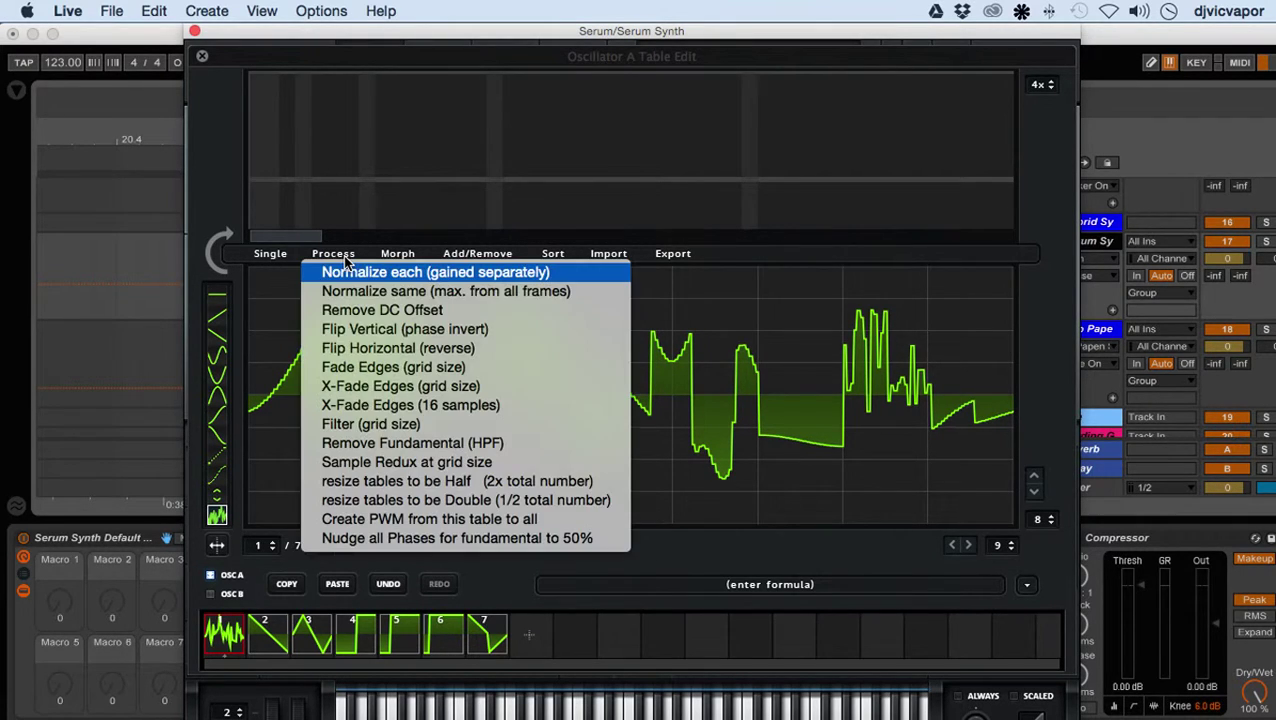
{"action": "left_click", "coordinate": [350, 312]}
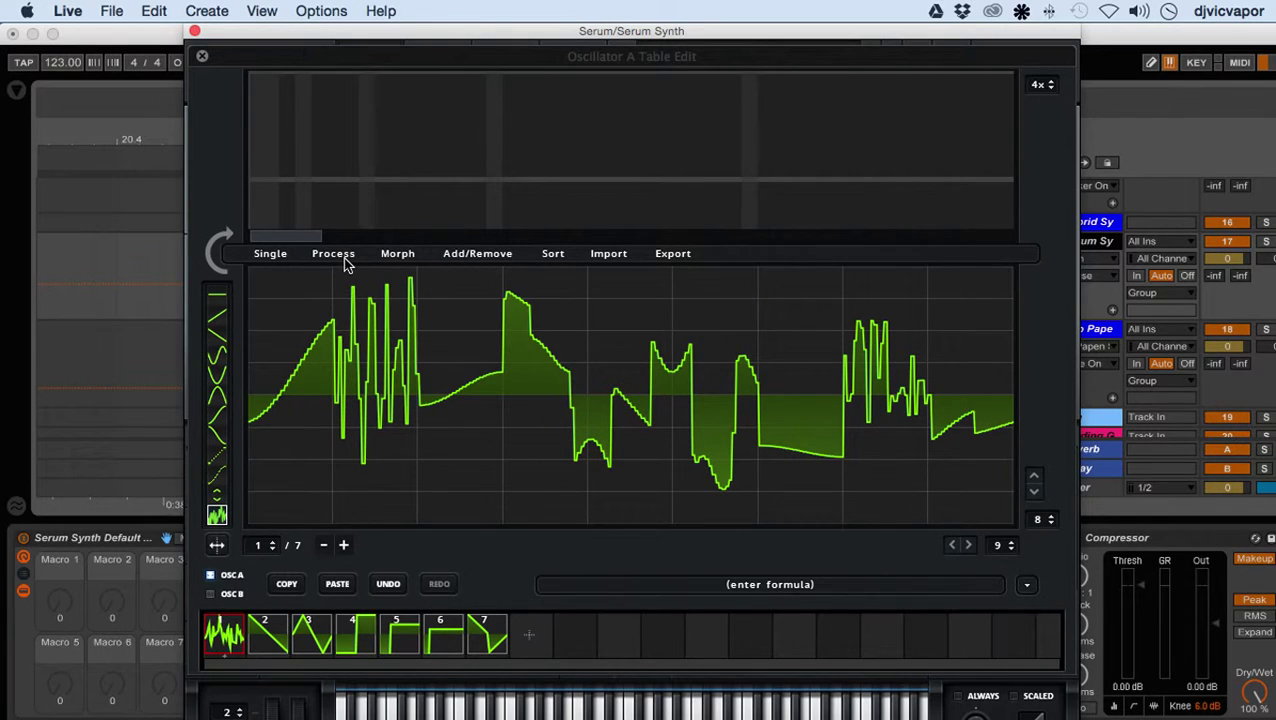
- Try Remove Fundamental (HPF) on every frame, then undo it
{"action": "left_click", "coordinate": [343, 258]}
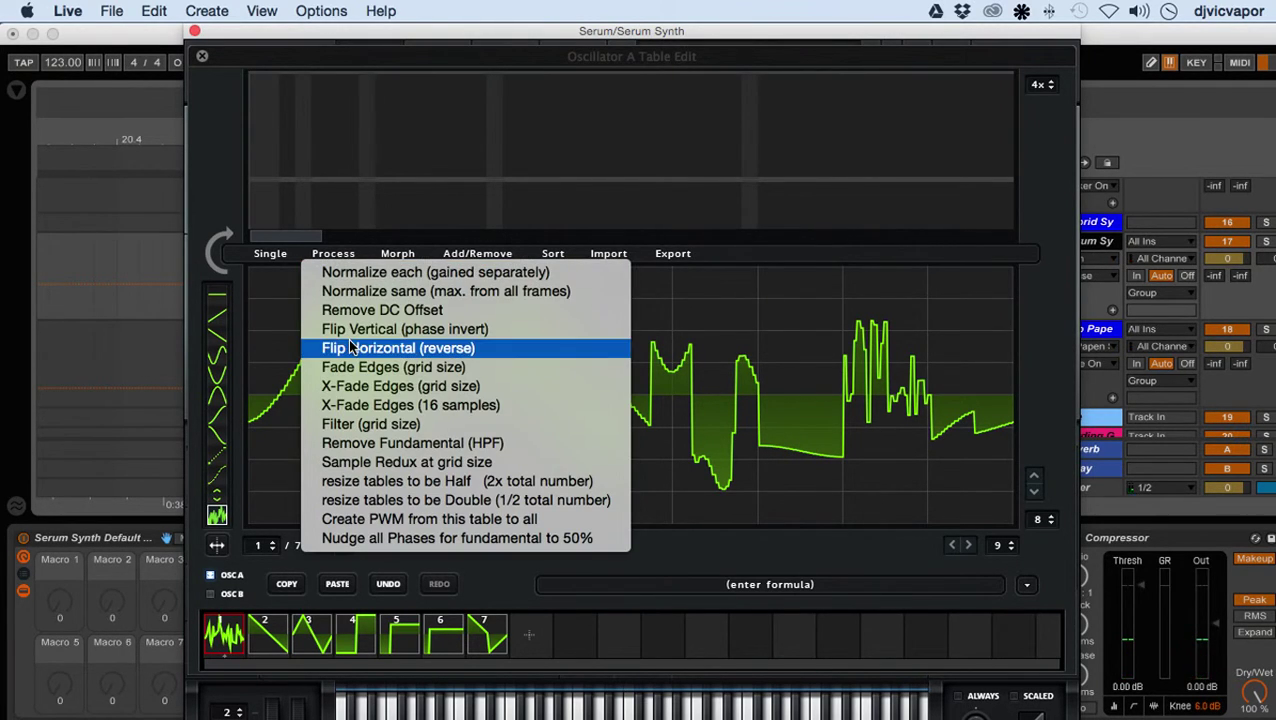
{"action": "left_click", "coordinate": [351, 443]}
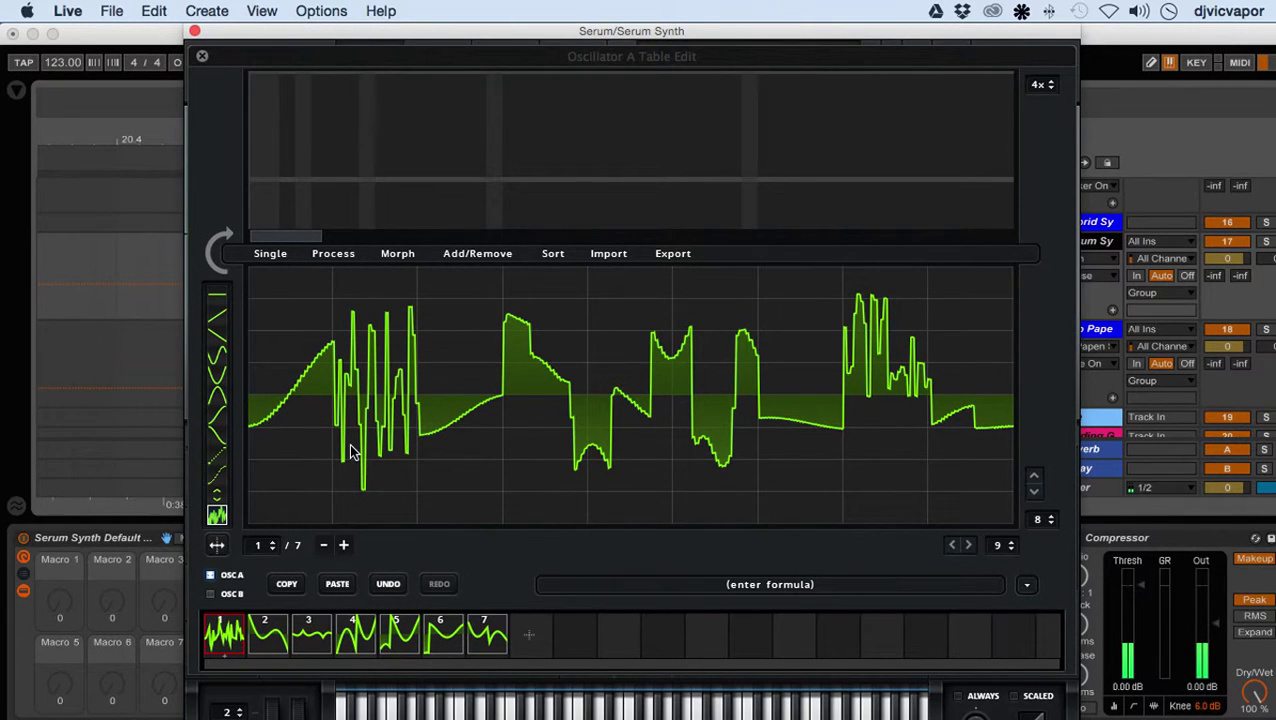
{"action": "left_click", "coordinate": [385, 585]}
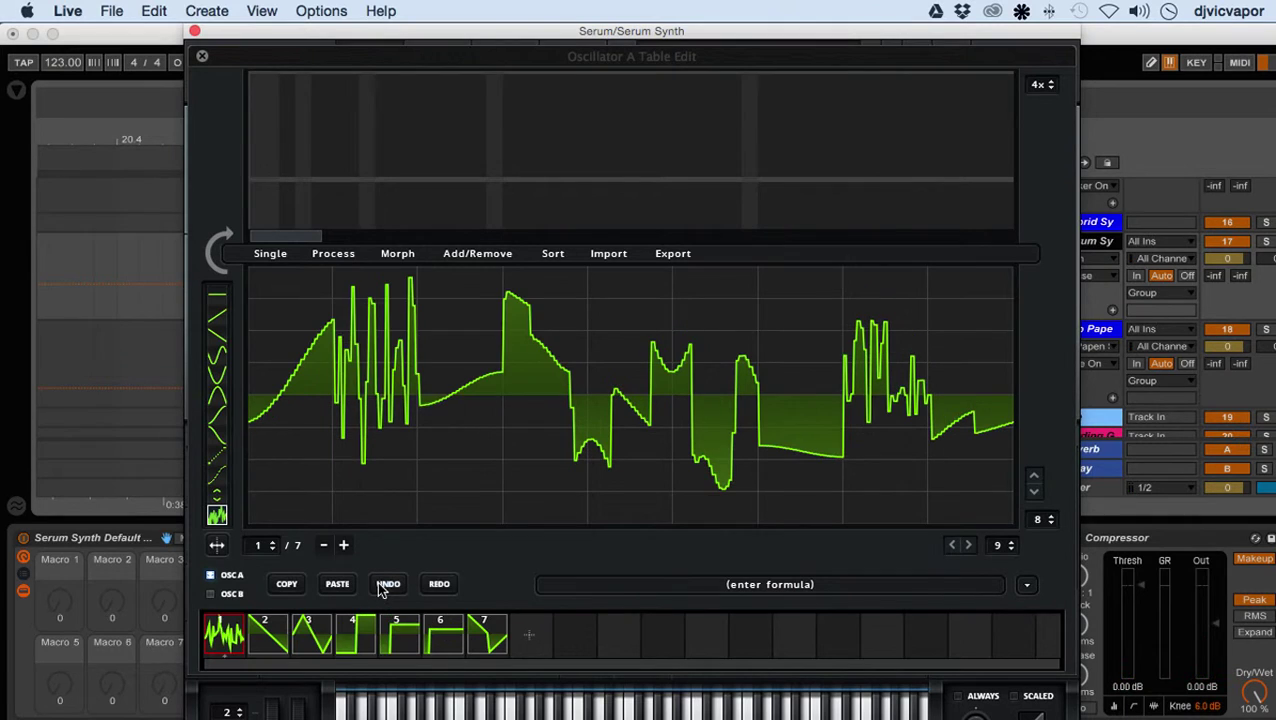
{"action": "left_click", "coordinate": [345, 257]}
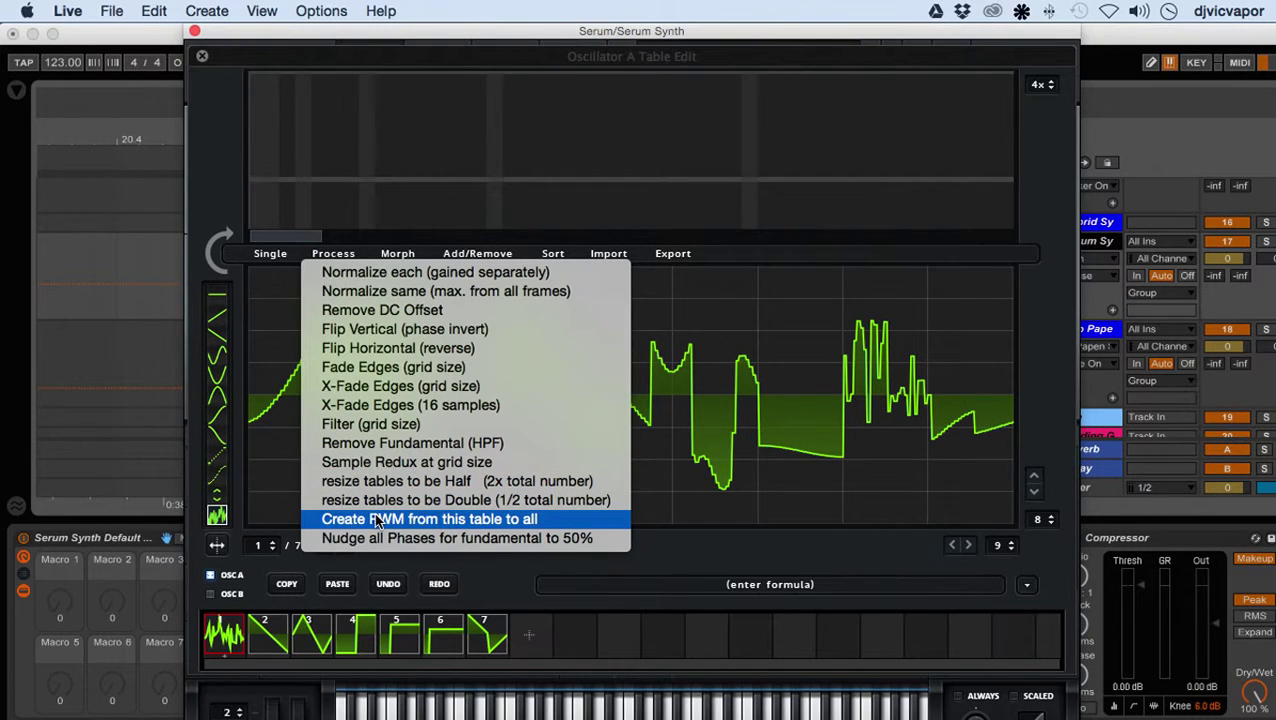
- Apply the crossfade morph across the table and view the last frame, 256
{"action": "left_click", "coordinate": [400, 253]}
{"action": "left_click", "coordinate": [400, 253]}
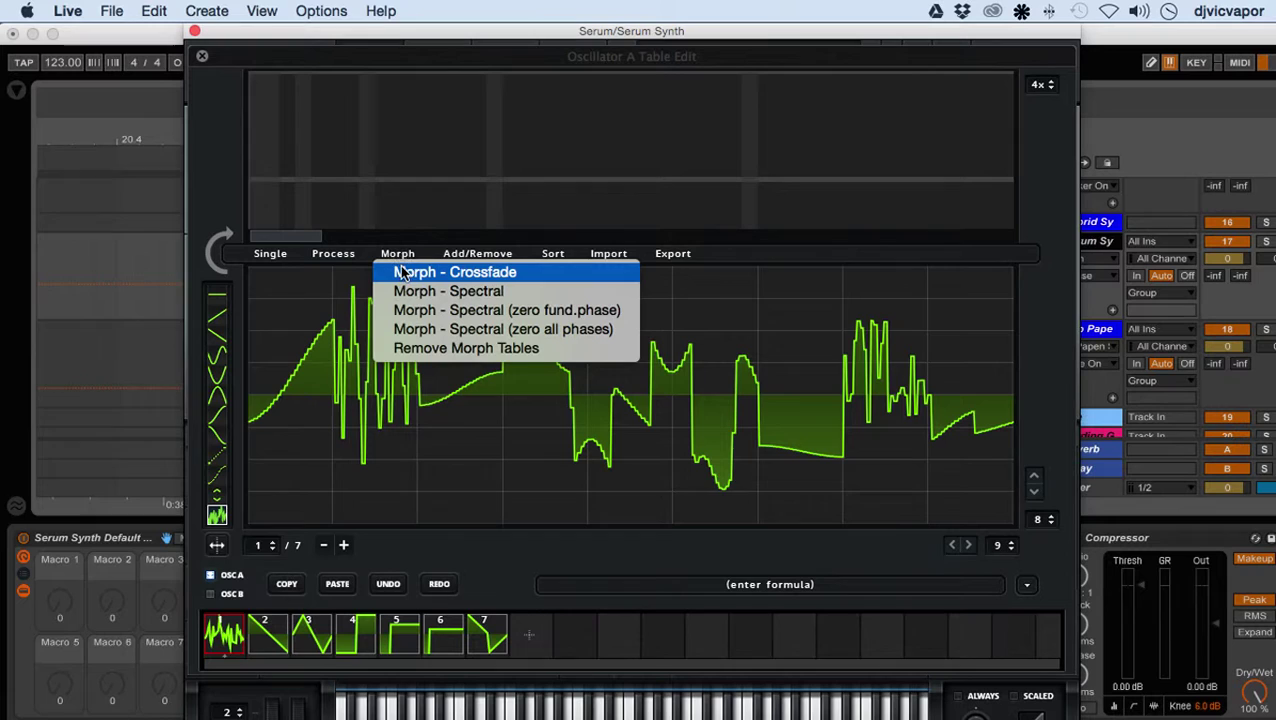
{"action": "left_click", "coordinate": [403, 272]}
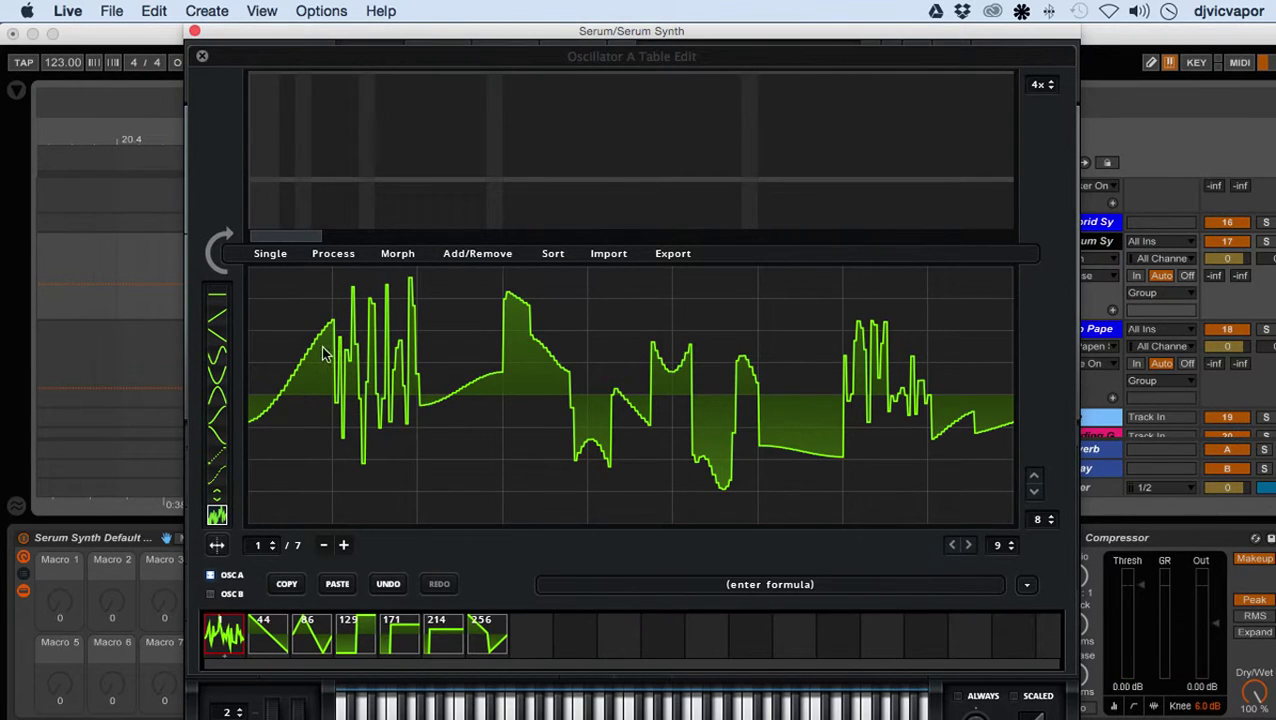
{"action": "left_click", "coordinate": [400, 254]}
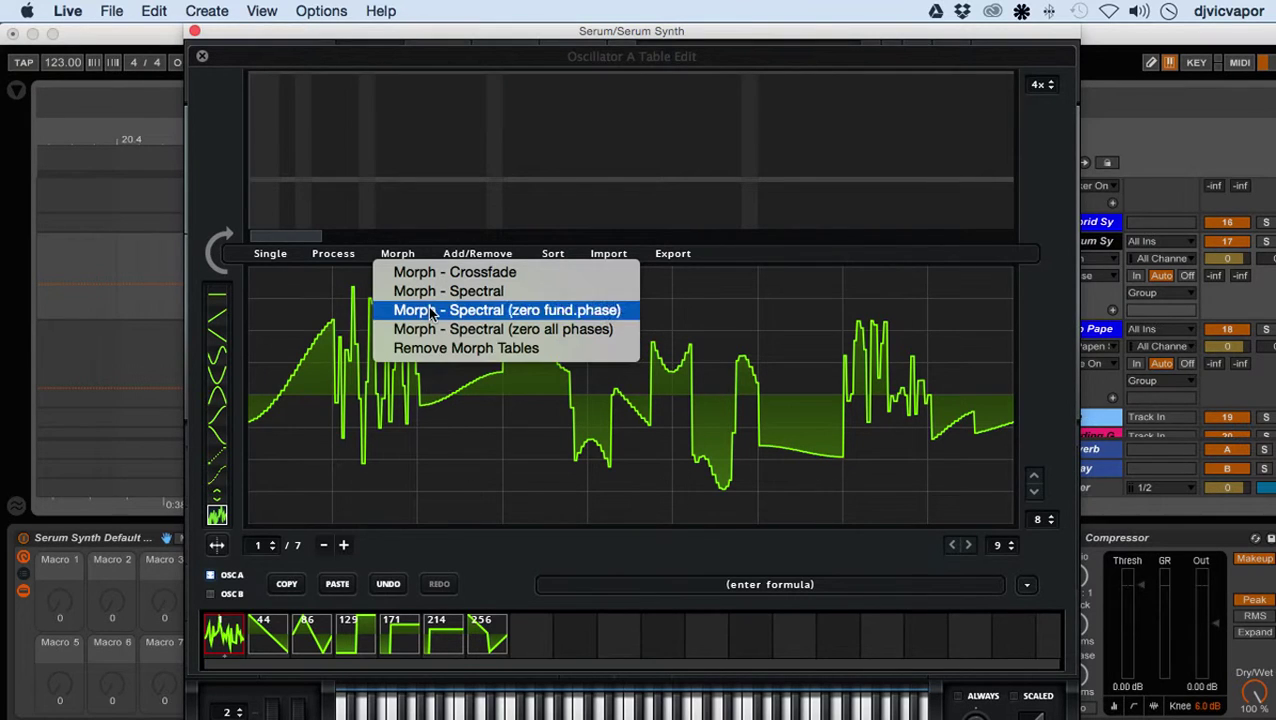
{"action": "left_click", "coordinate": [430, 275]}
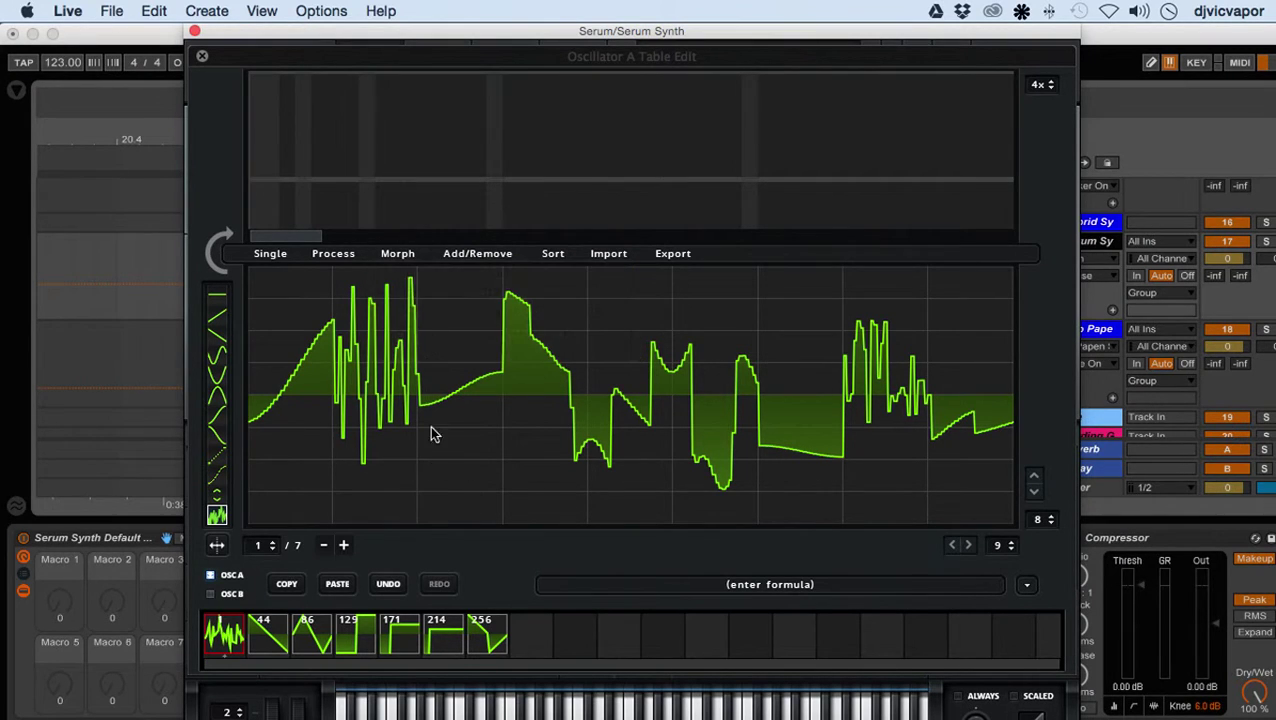
{"action": "left_click", "coordinate": [487, 641]}
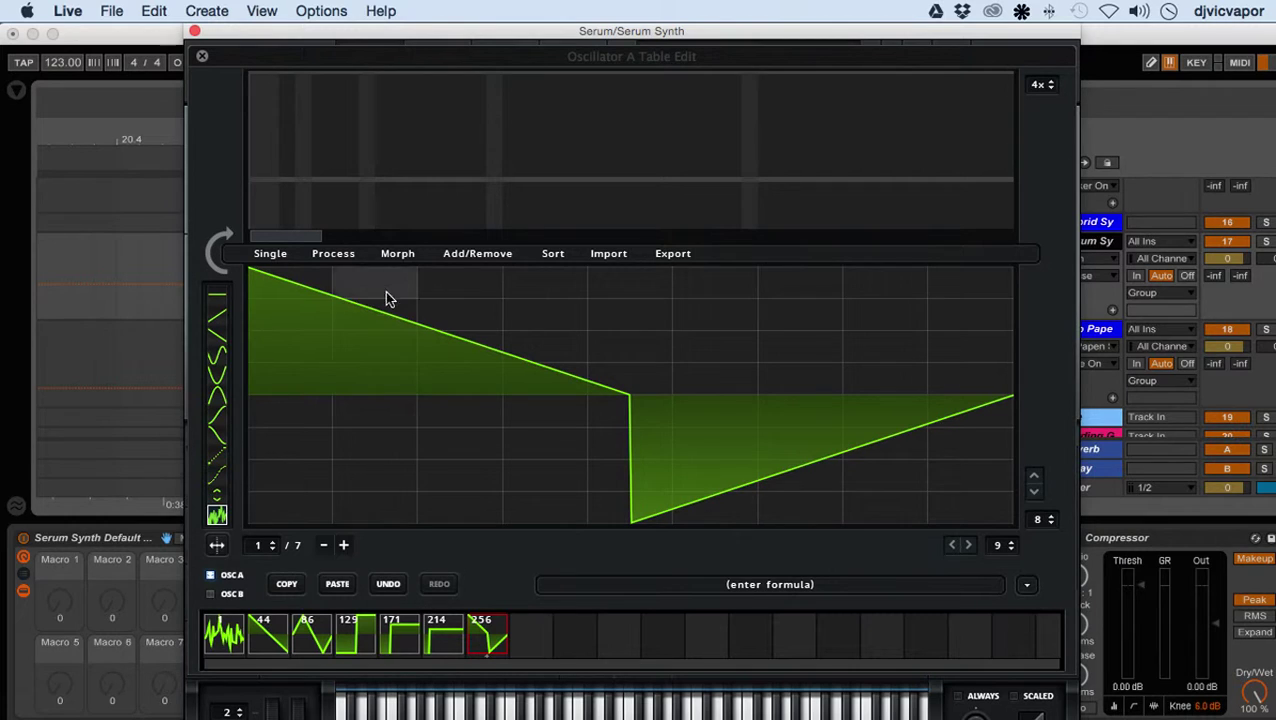
- Apply the spectral morph with zeroed fundamental phase and view middle frame 129
{"action": "left_click", "coordinate": [405, 257]}
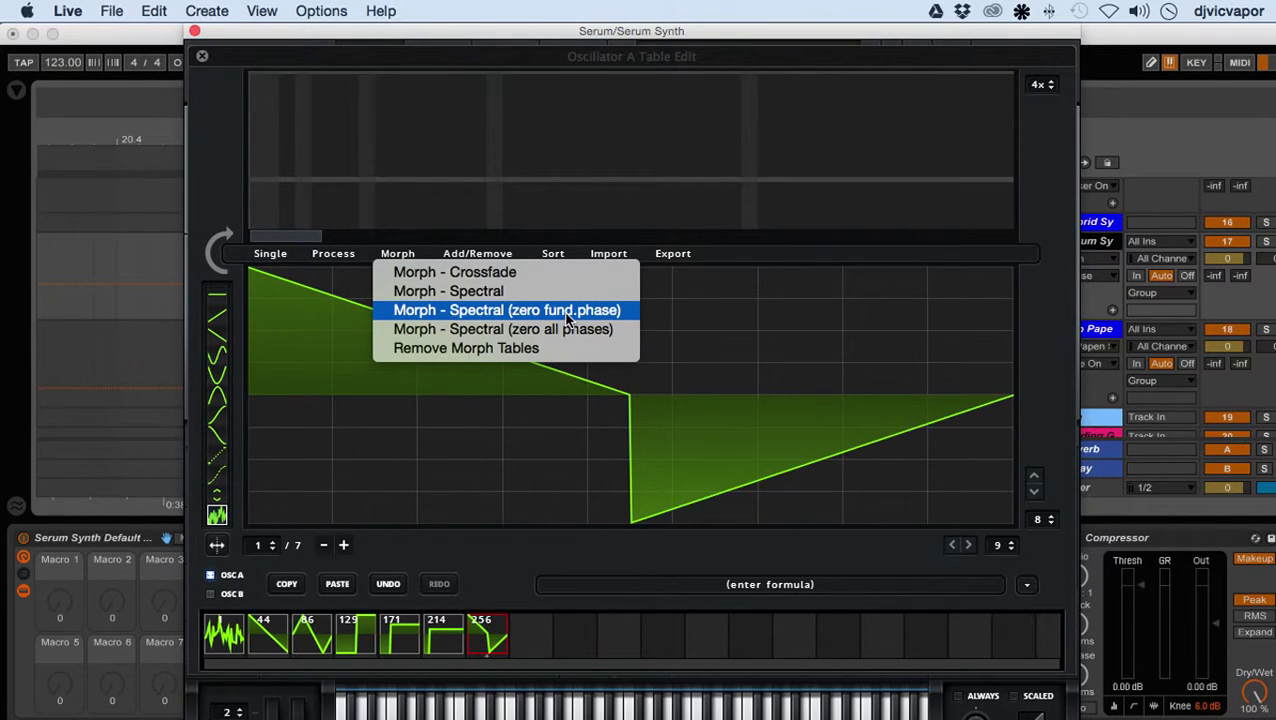
{"action": "key", "text": "Down"}
{"action": "key", "text": "Down"}
{"action": "left_click", "coordinate": [518, 311]}
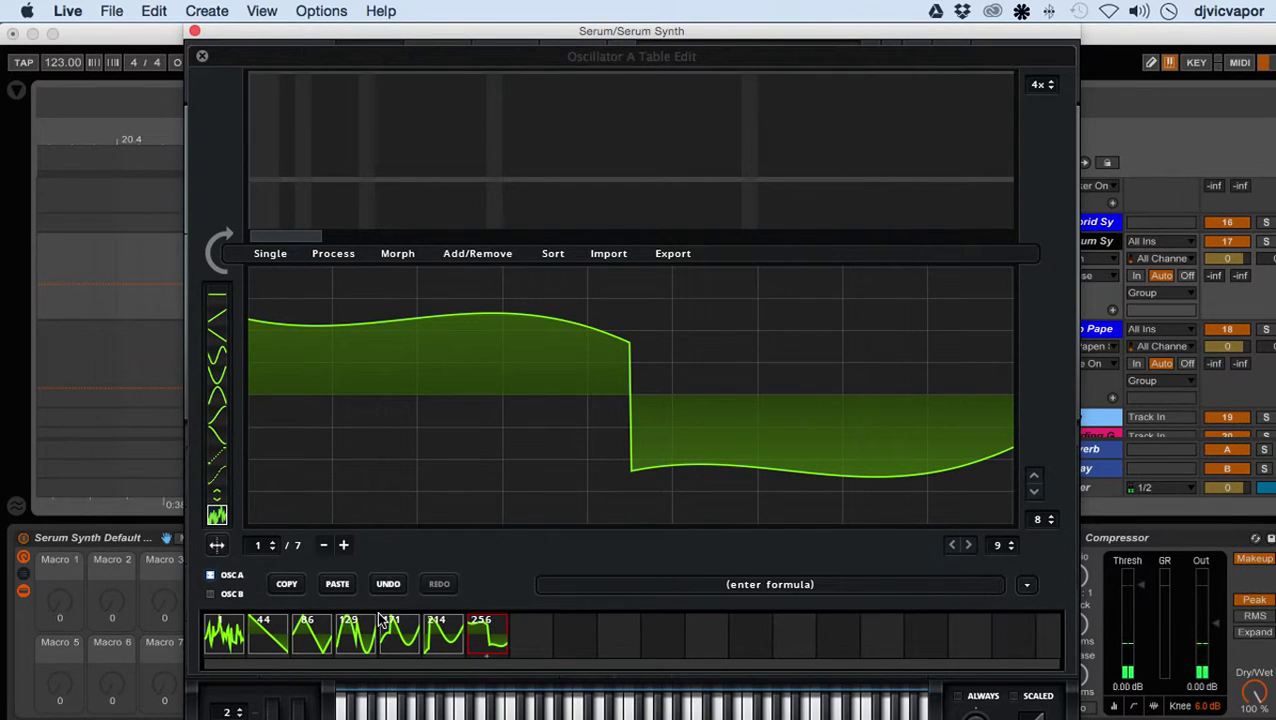
{"action": "left_click", "coordinate": [355, 635]}
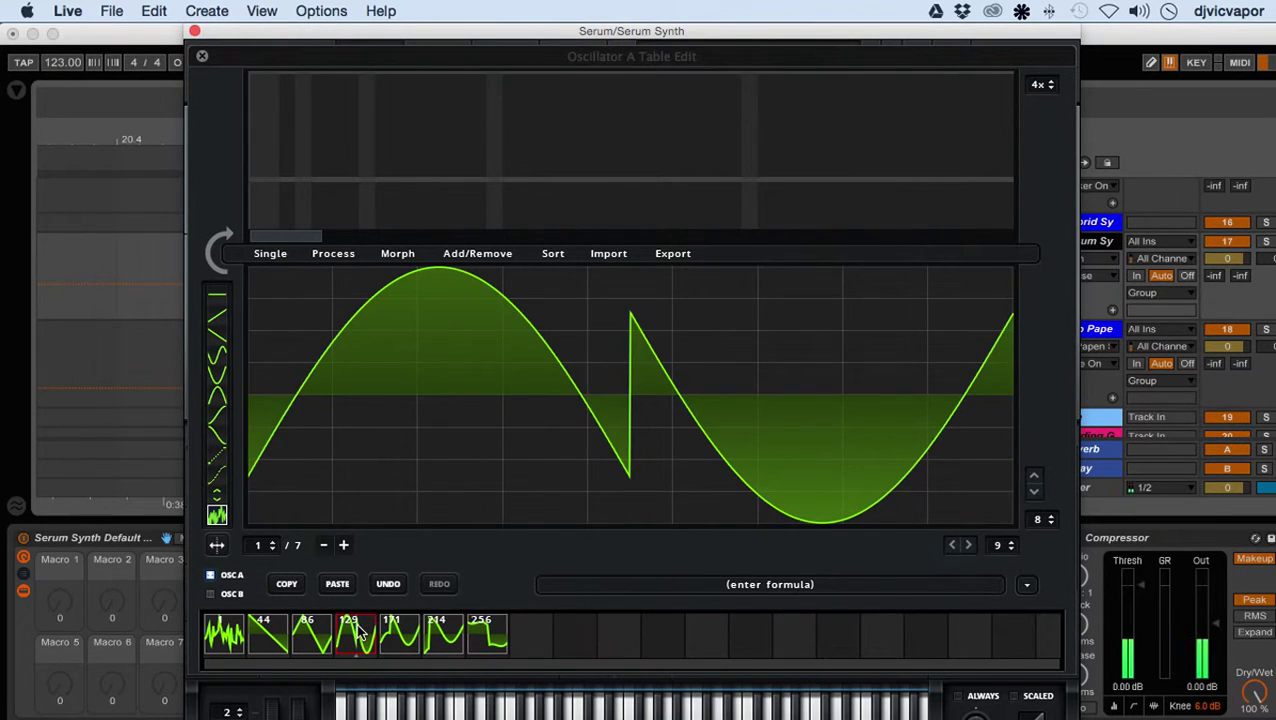
- Apply the zero-all-phases spectral morph, then remove the generated morph tables
{"action": "left_click", "coordinate": [395, 254]}
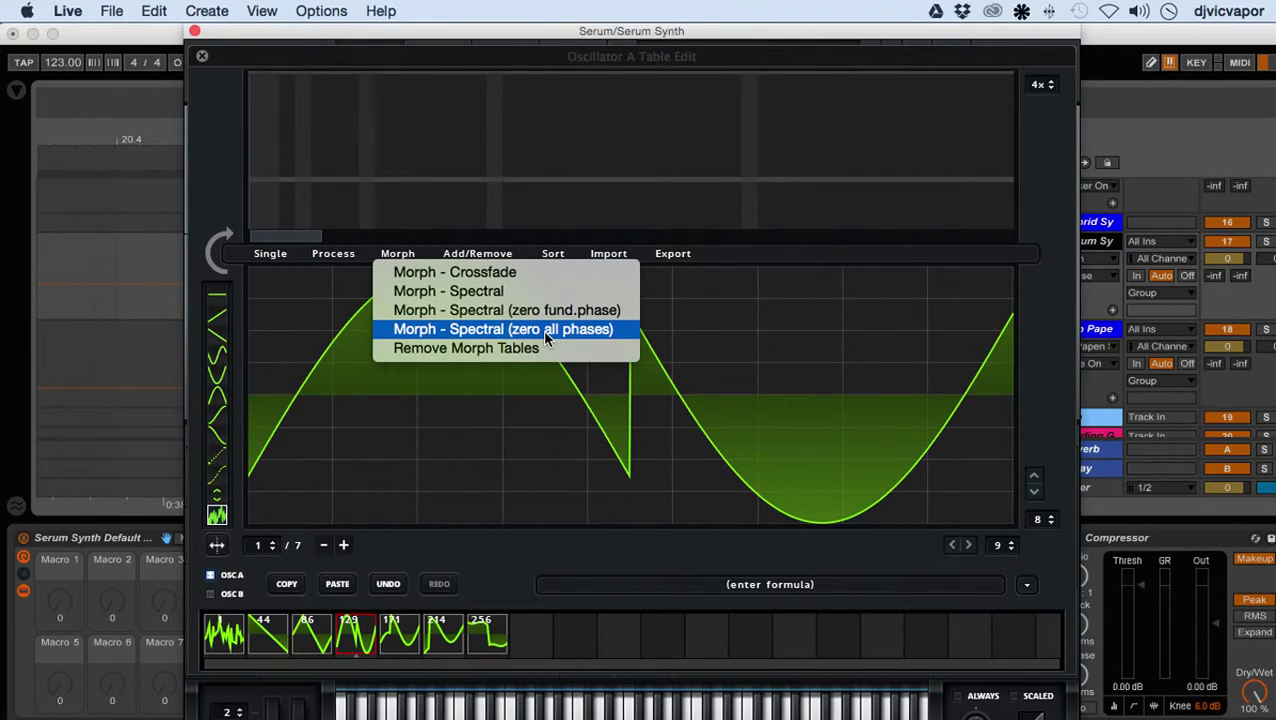
{"action": "left_click", "coordinate": [498, 333]}
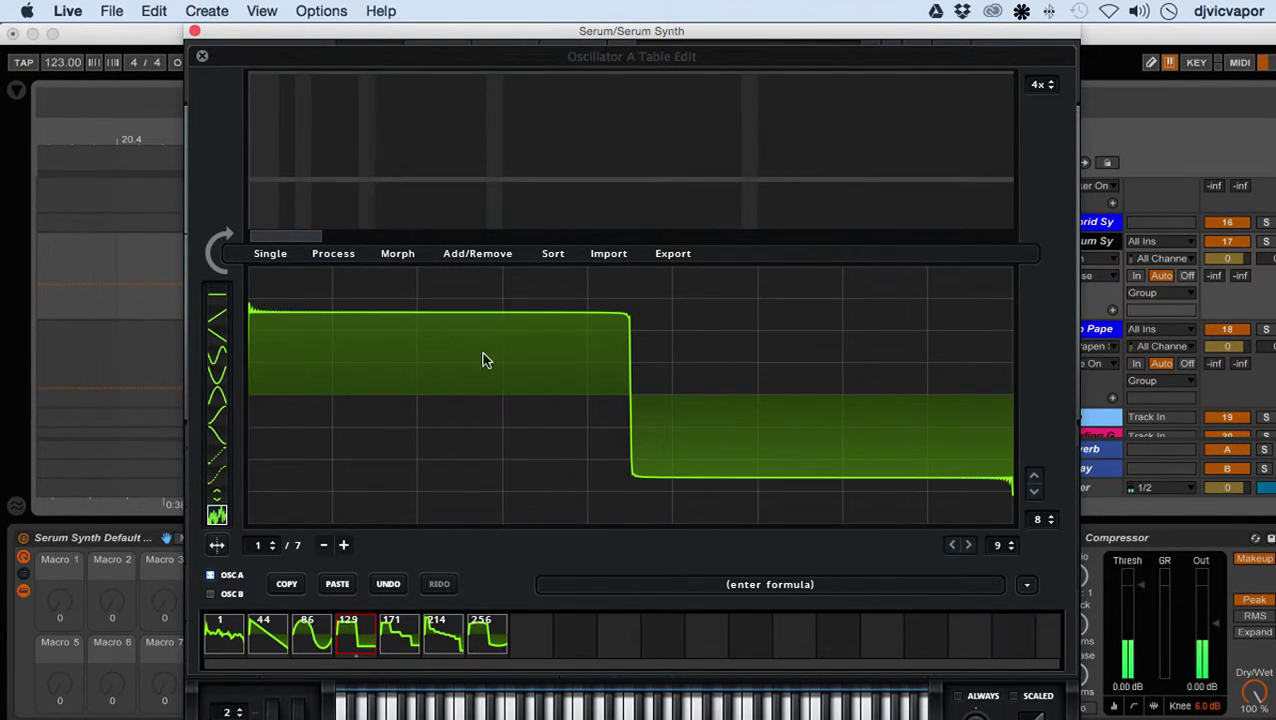
{"action": "left_click", "coordinate": [414, 254]}
{"action": "left_click", "coordinate": [414, 349]}
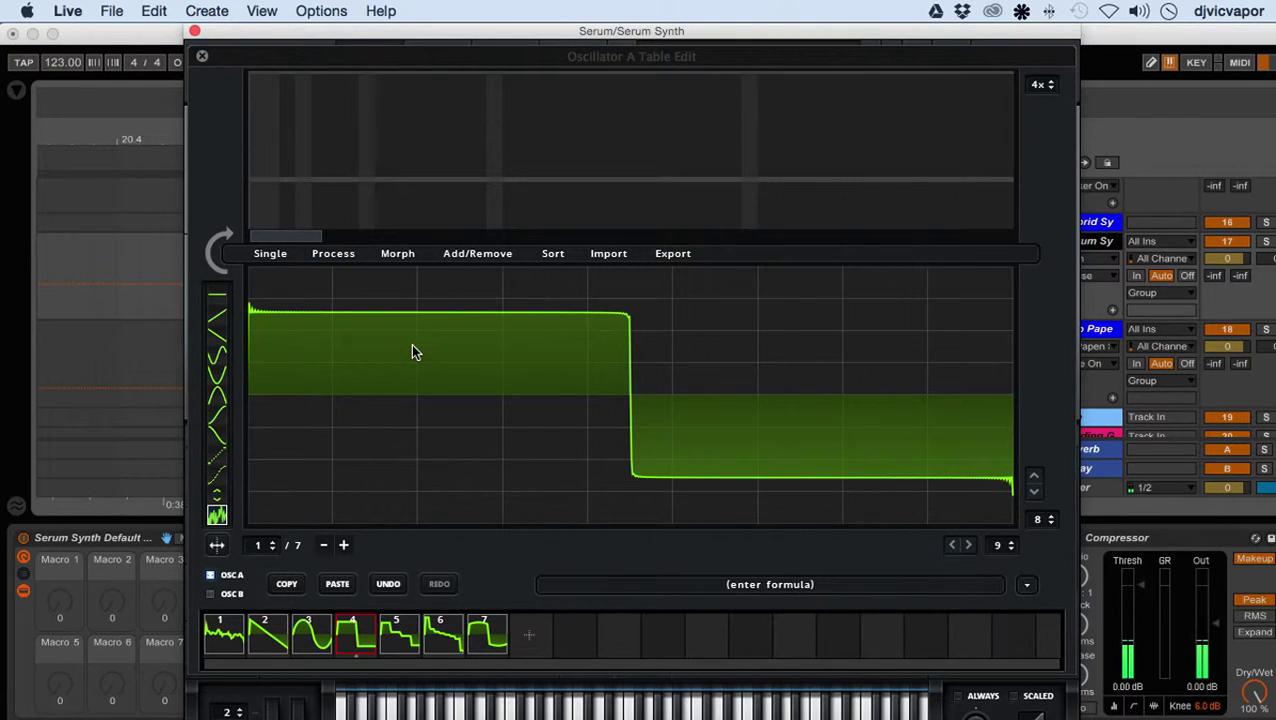
- Close the table editor, view the frames in 3D, and load Analog > Basic_Mdc
{"action": "left_click", "coordinate": [203, 57]}
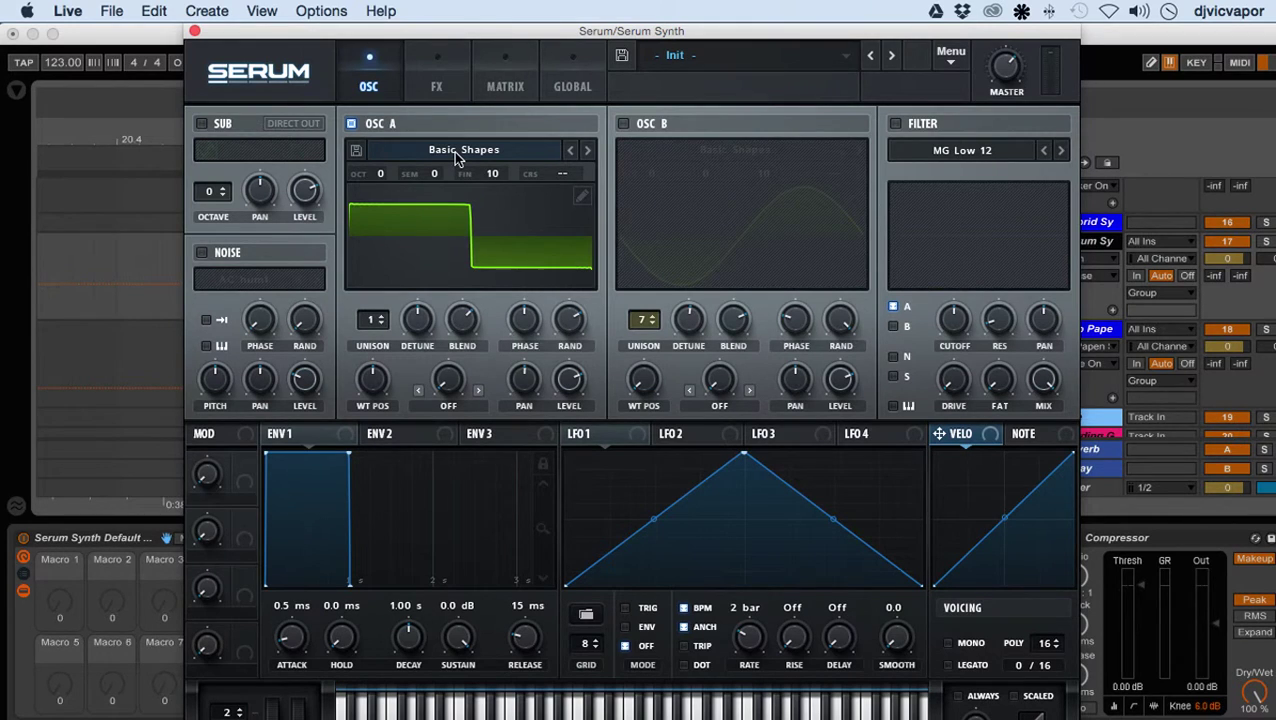
{"action": "left_click", "coordinate": [500, 224]}
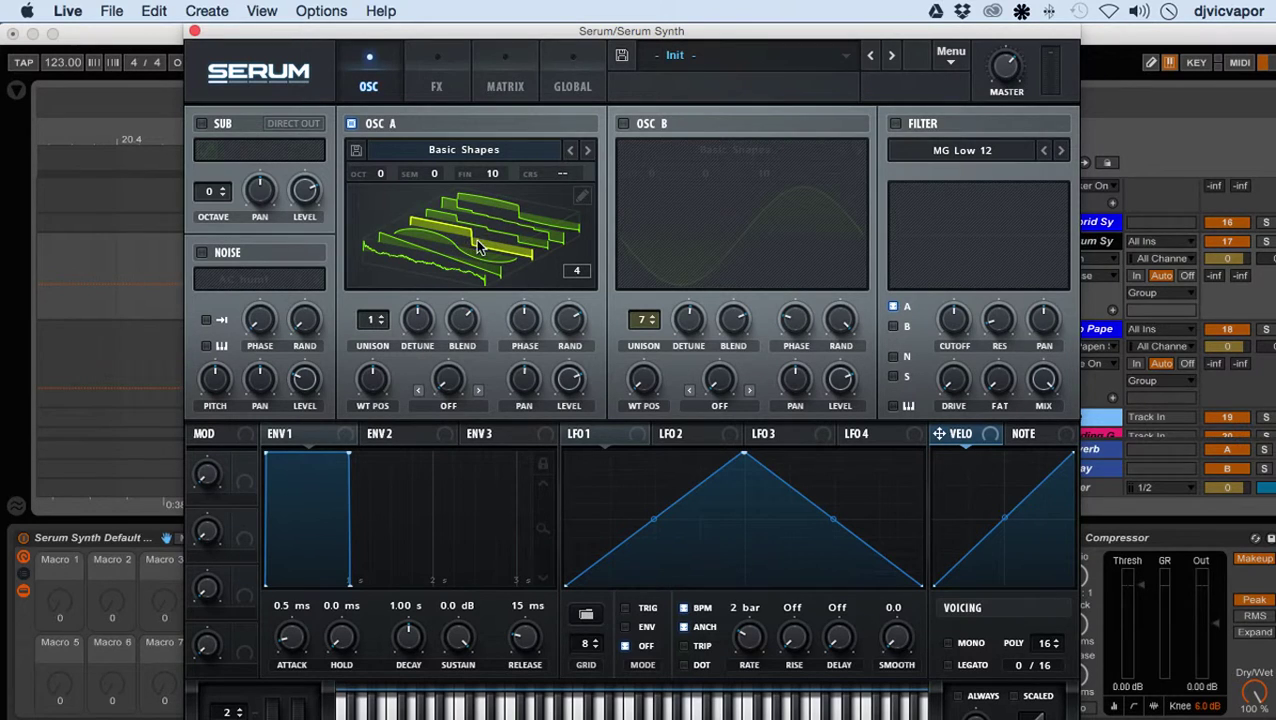
{"action": "left_click", "coordinate": [588, 152]}
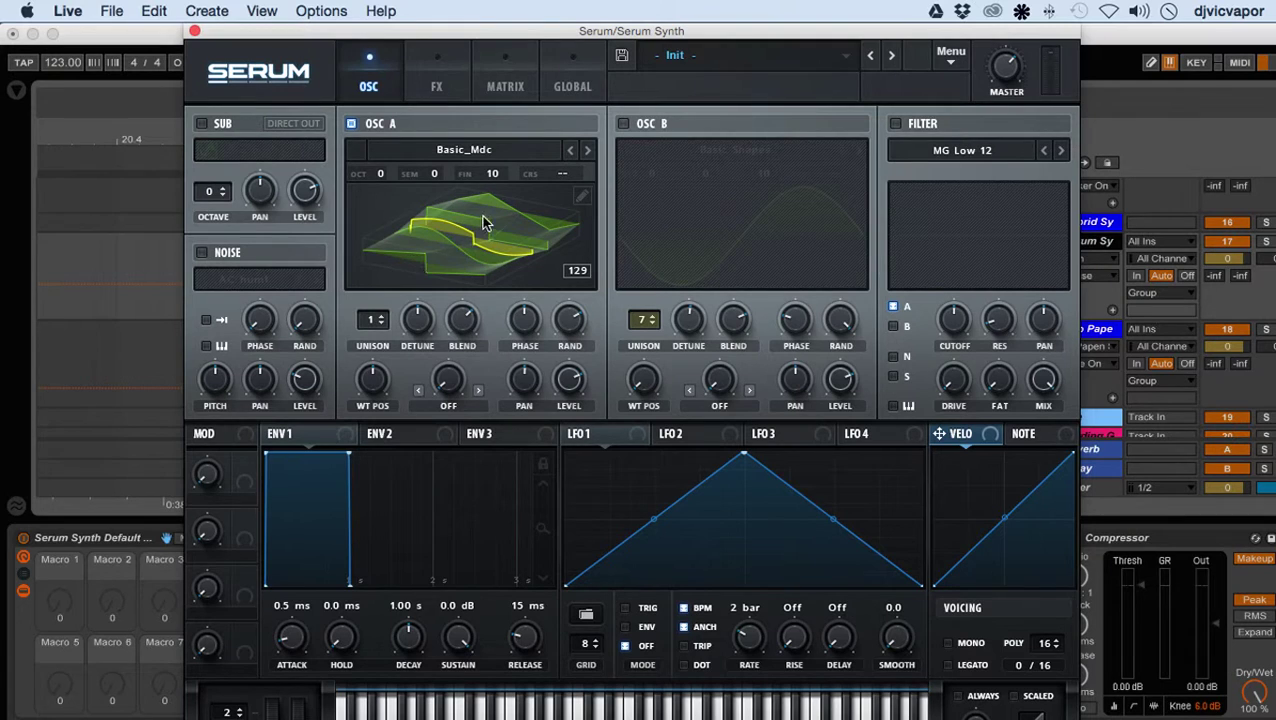
- Load the Digital > Evol Longreece wavetable into Oscillator A
{"action": "left_click", "coordinate": [530, 155]}
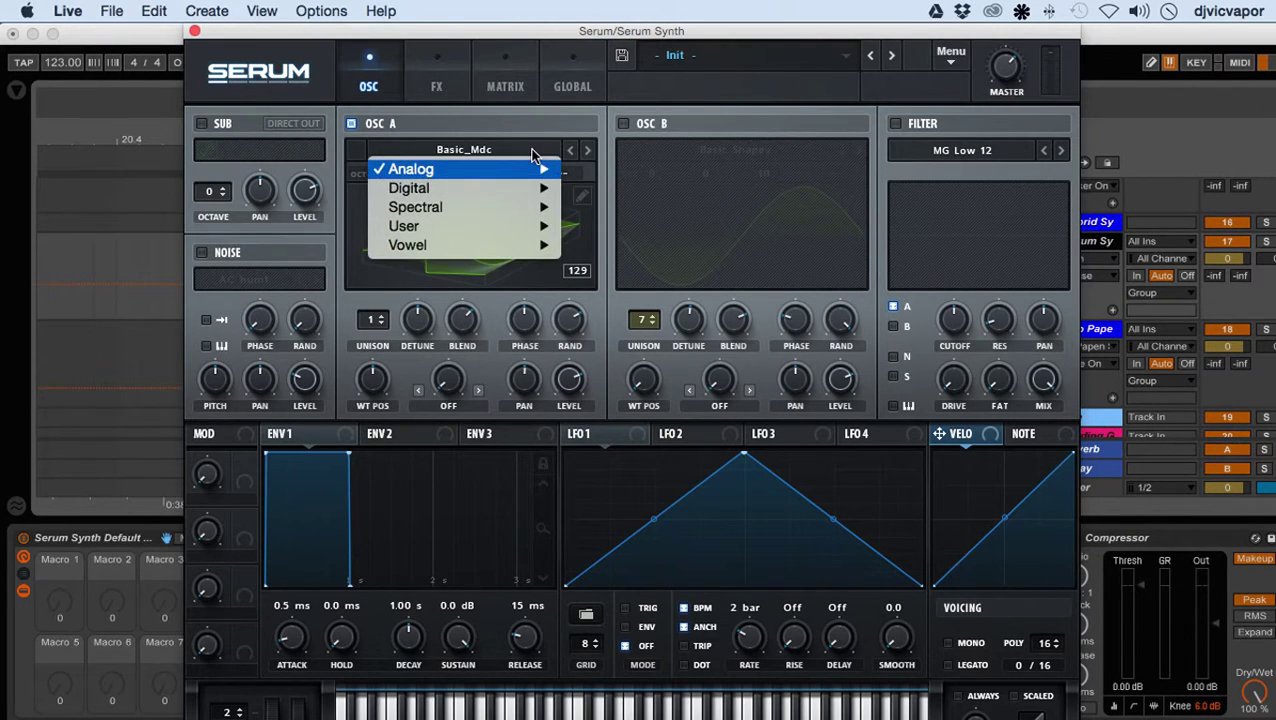
{"action": "mouse_move", "coordinate": [515, 187]}
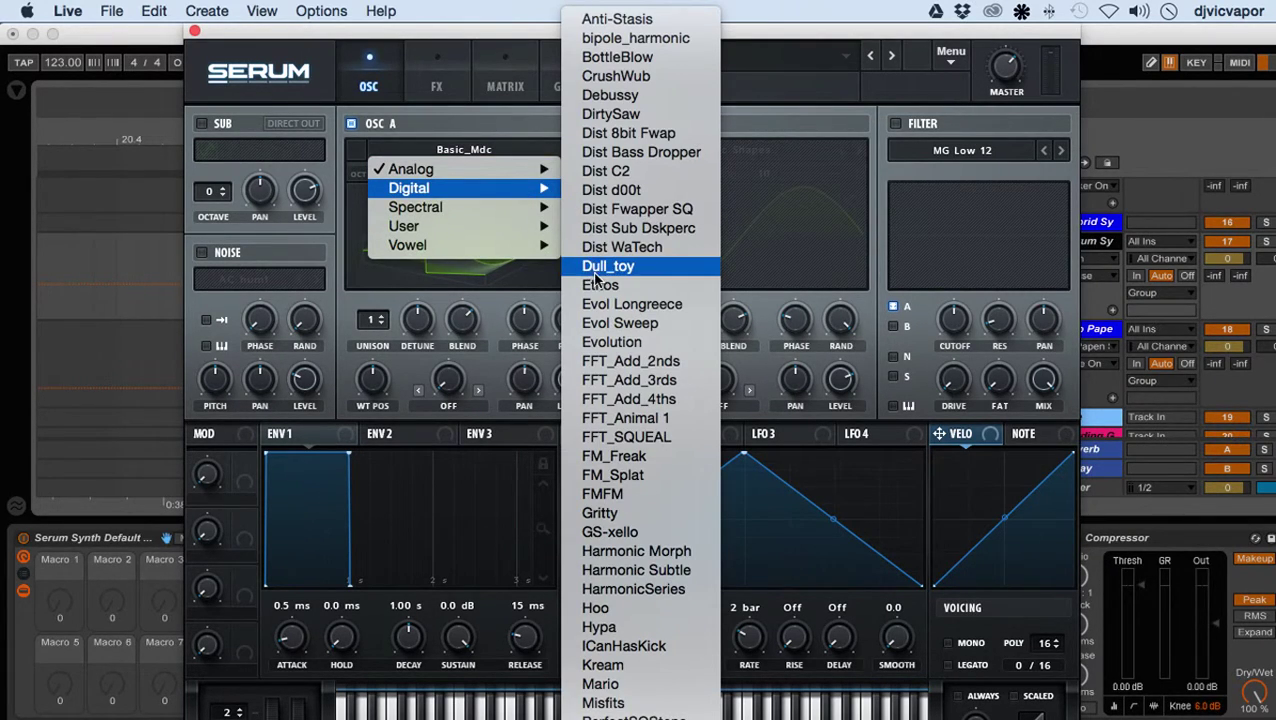
{"action": "left_click", "coordinate": [592, 305]}
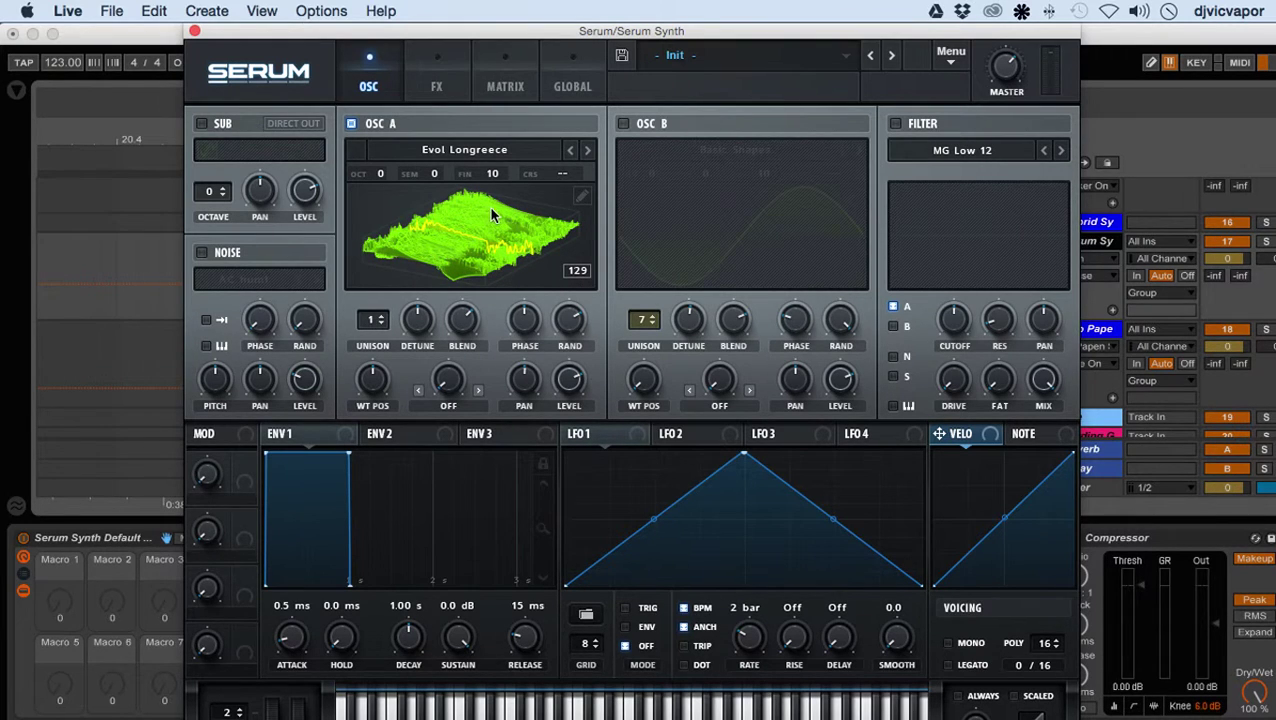
- Step through the next Digital wavetables, from Evol Sweep to GS-xello
{"action": "left_click", "coordinate": [587, 151]}
{"action": "left_click", "coordinate": [587, 151]}
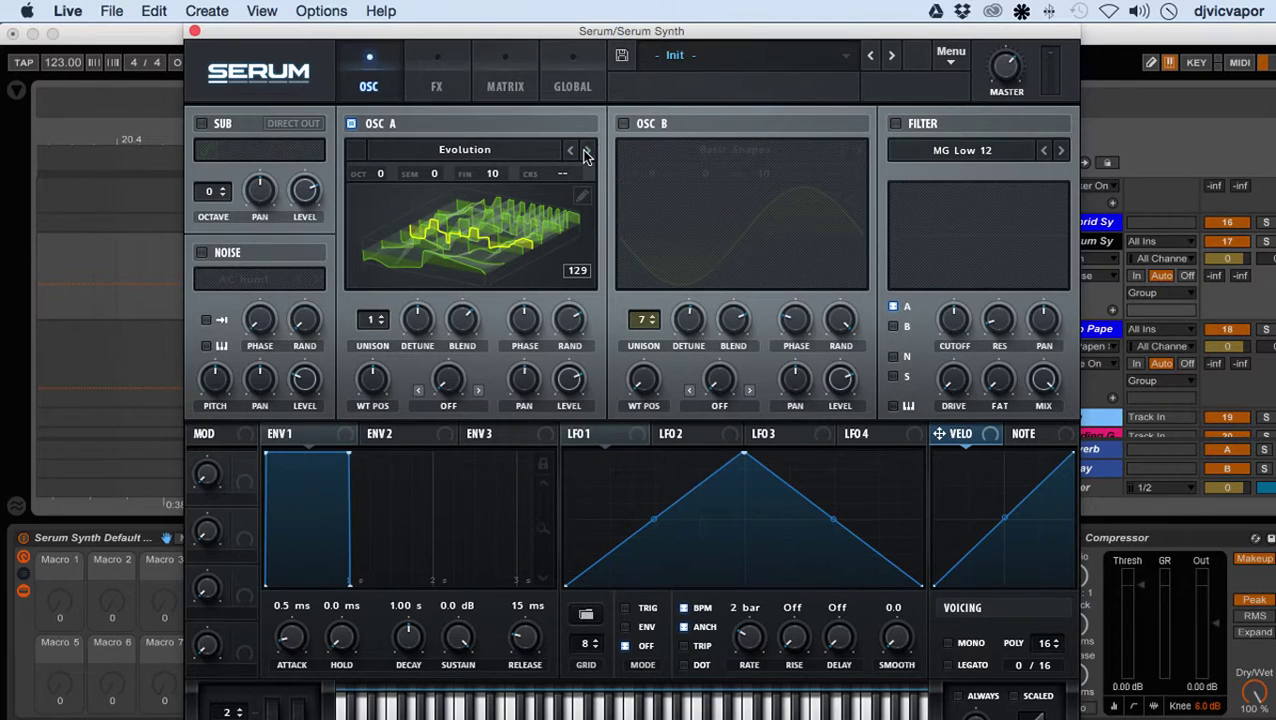
{"action": "left_click", "coordinate": [587, 151]}
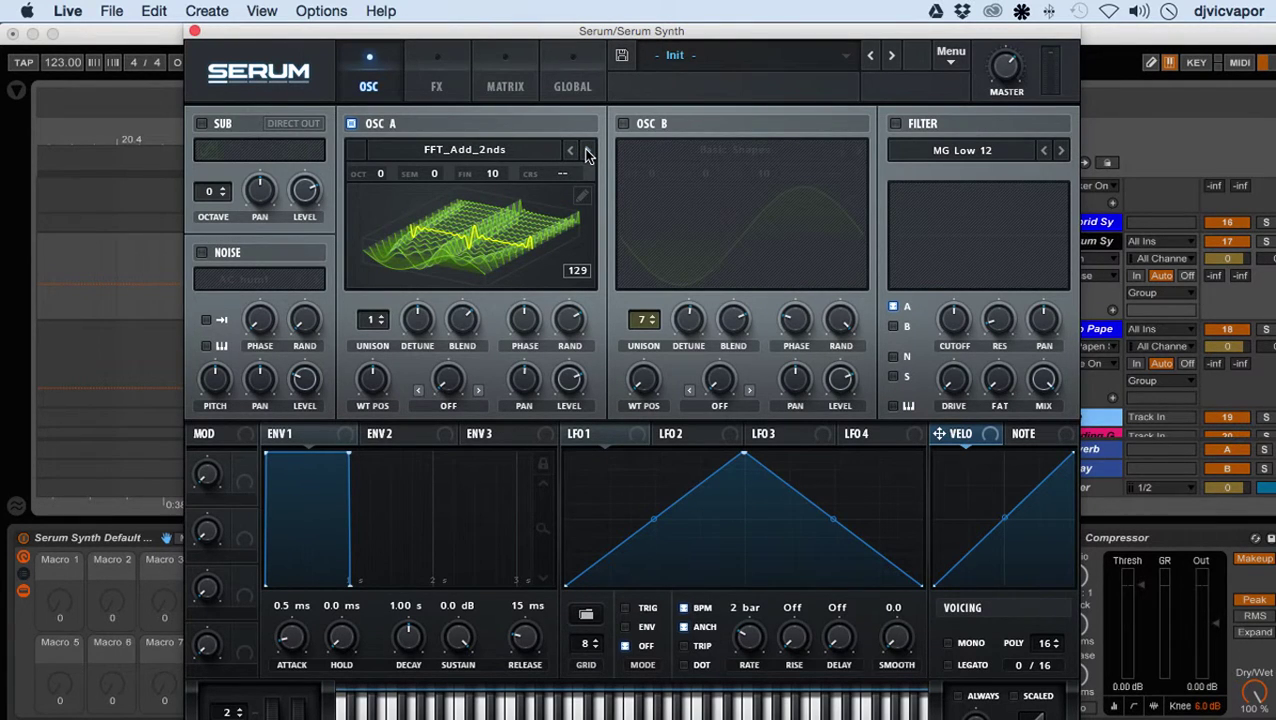
{"action": "left_click", "coordinate": [587, 151]}
{"action": "left_click", "coordinate": [587, 151]}
{"action": "left_click", "coordinate": [587, 151]}
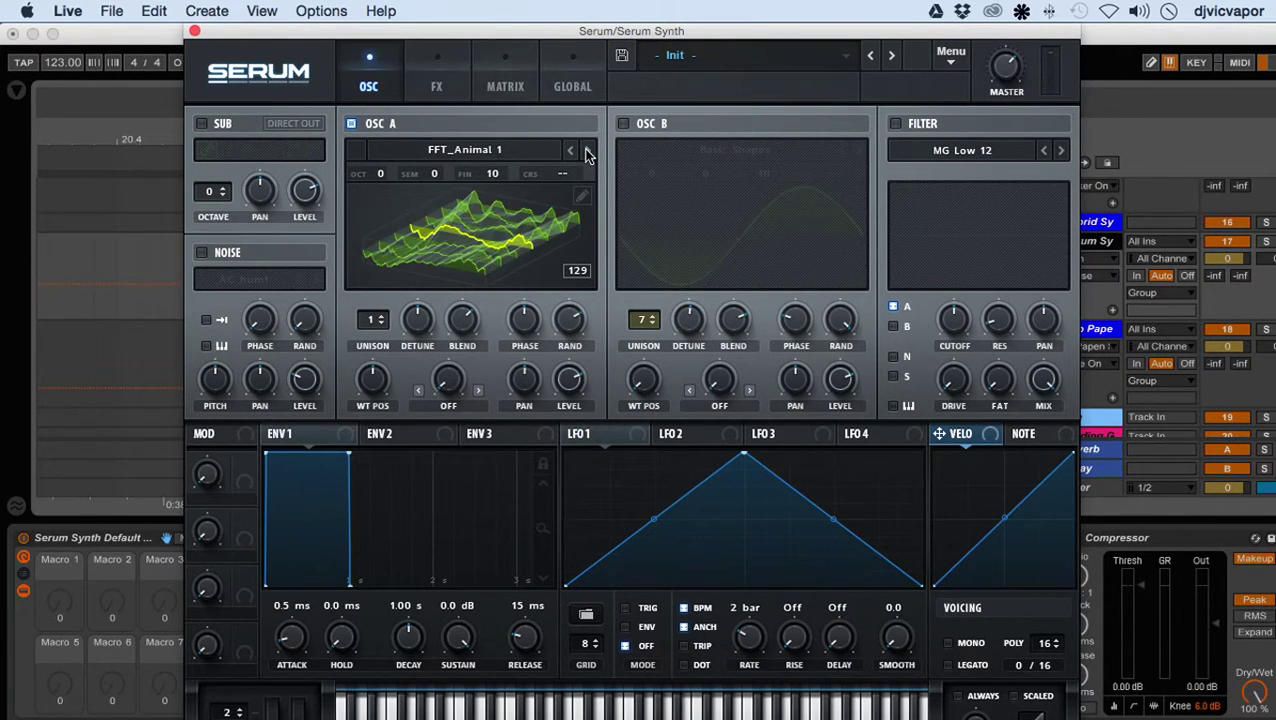
{"action": "left_click", "coordinate": [587, 151]}
{"action": "left_click", "coordinate": [587, 151]}
{"action": "left_click", "coordinate": [587, 151]}
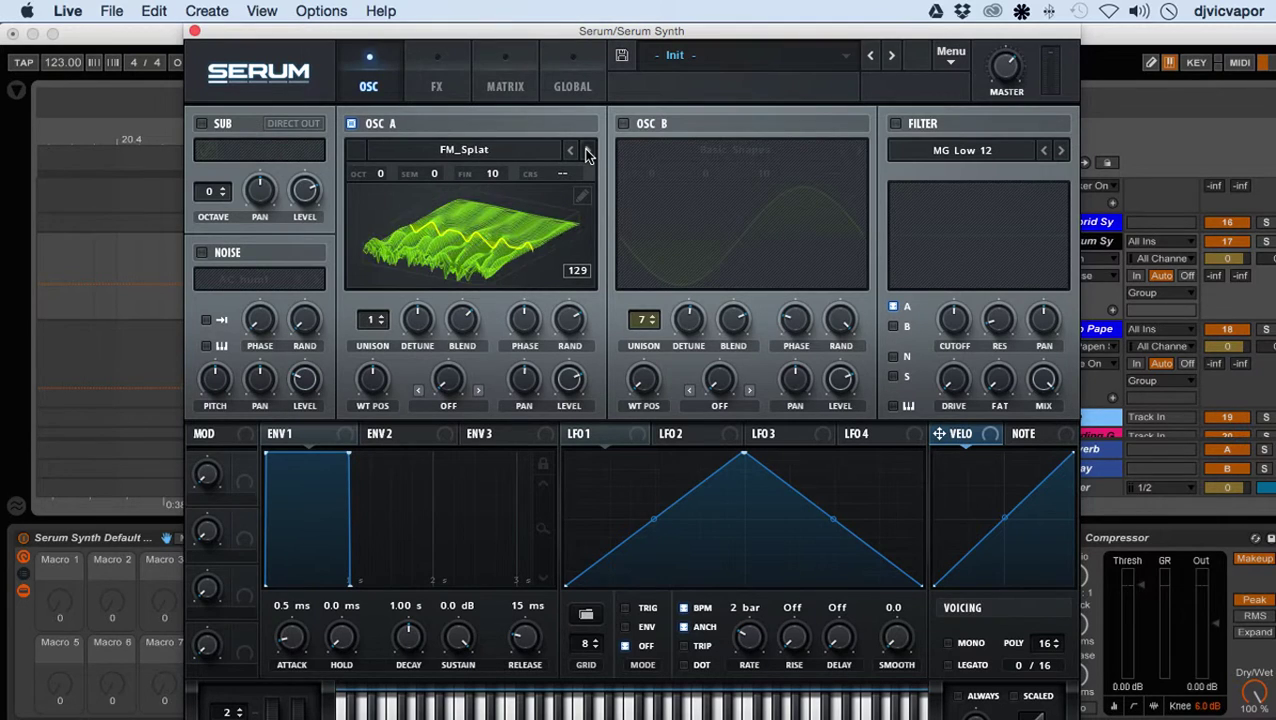
{"action": "left_click", "coordinate": [587, 151]}
{"action": "left_click", "coordinate": [587, 151]}
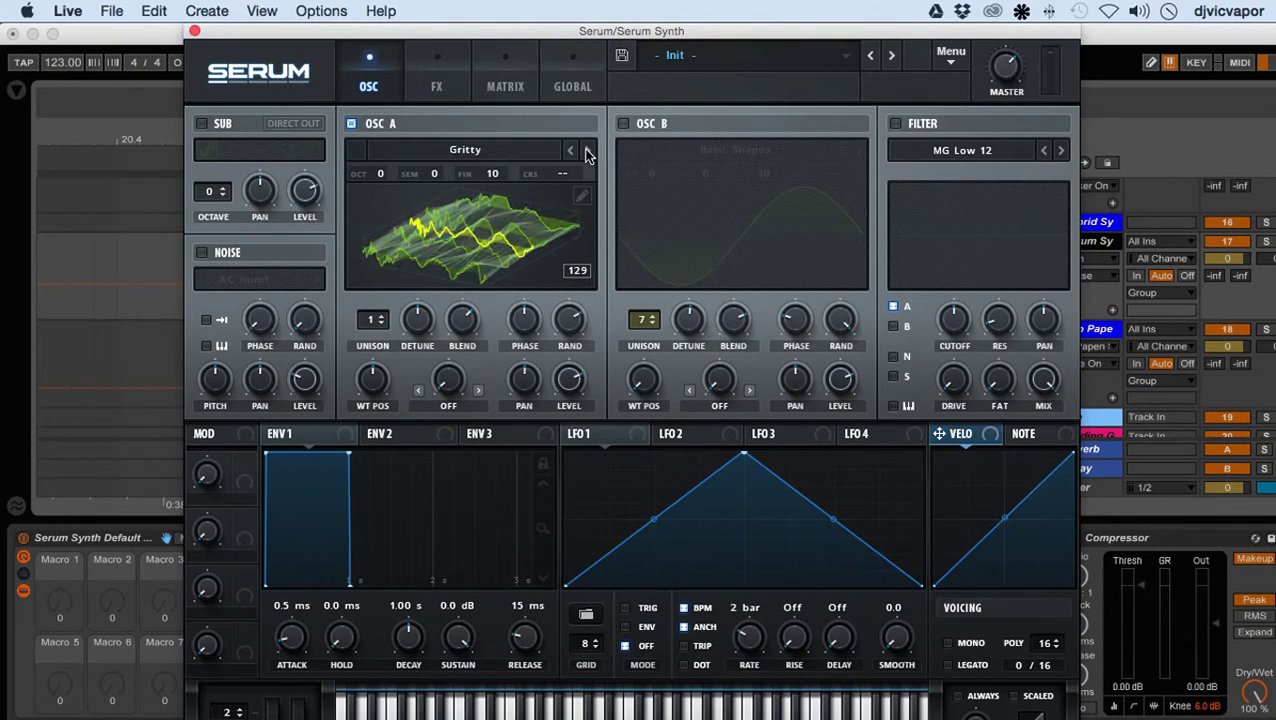
{"action": "left_click", "coordinate": [587, 151]}
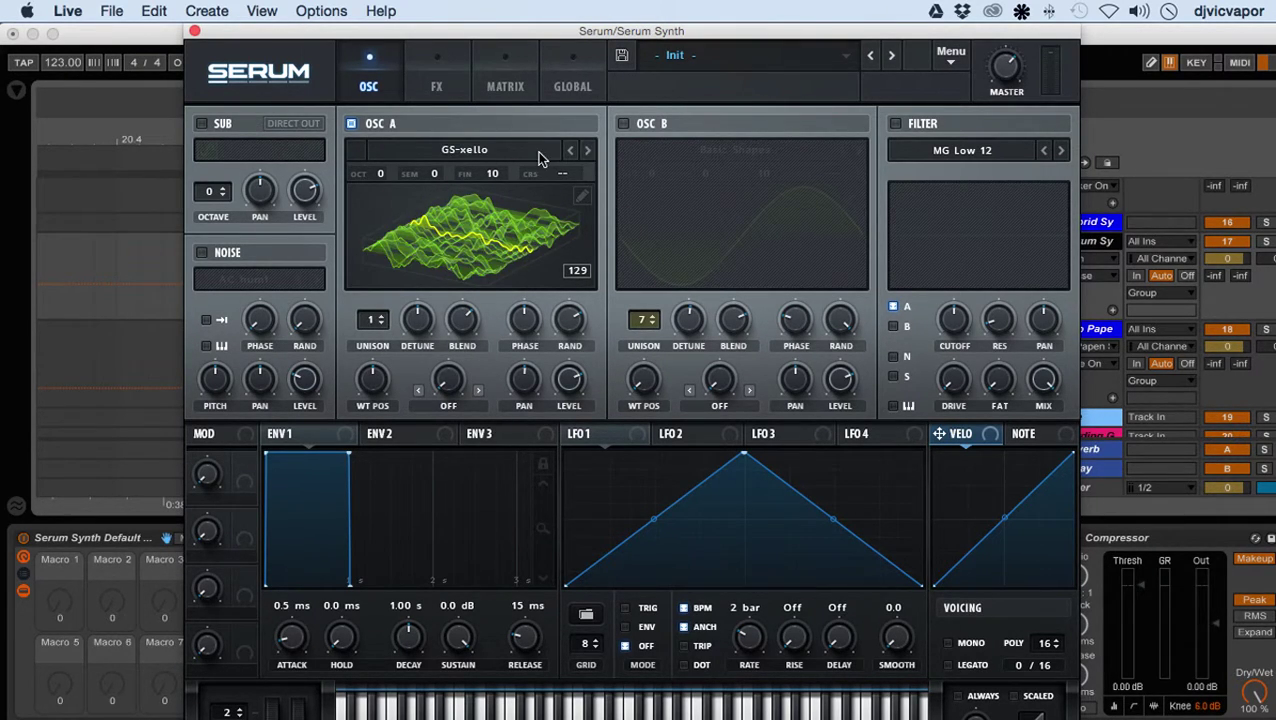
- Load the Harmonic Morph wavetable and move the wavetable position to frame 68
{"action": "left_click", "coordinate": [537, 152]}
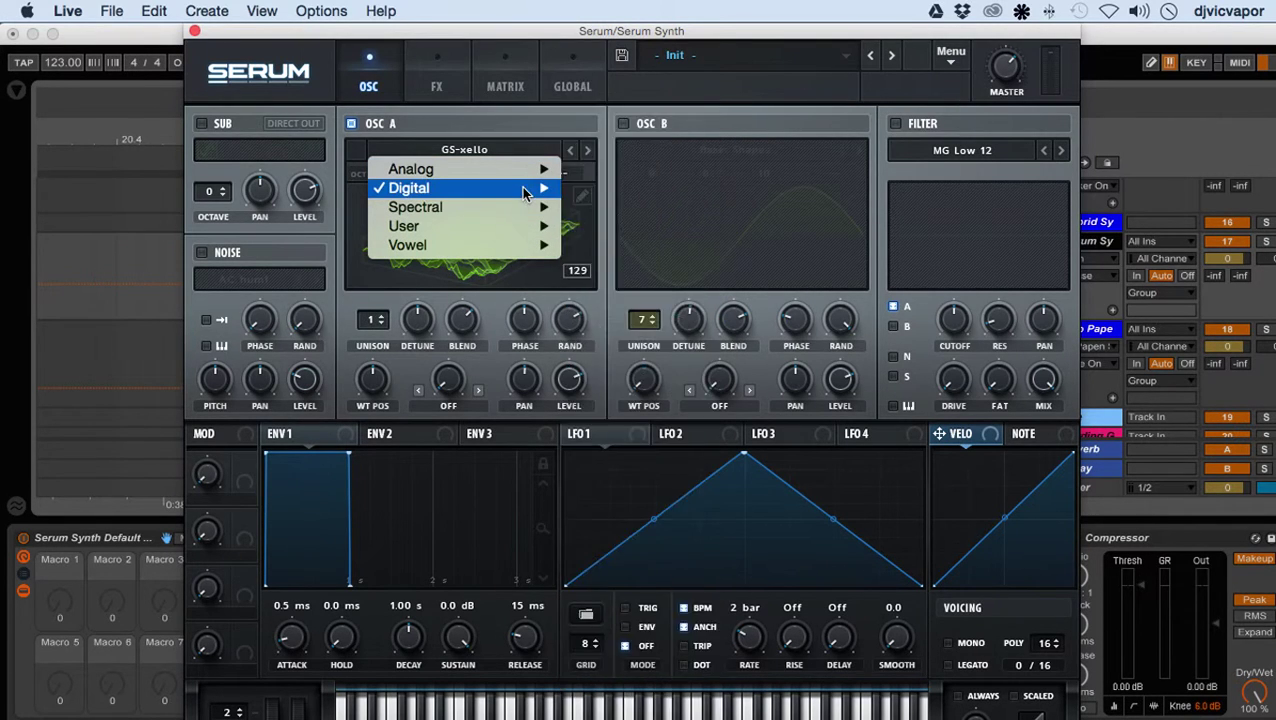
{"action": "mouse_move", "coordinate": [530, 188]}
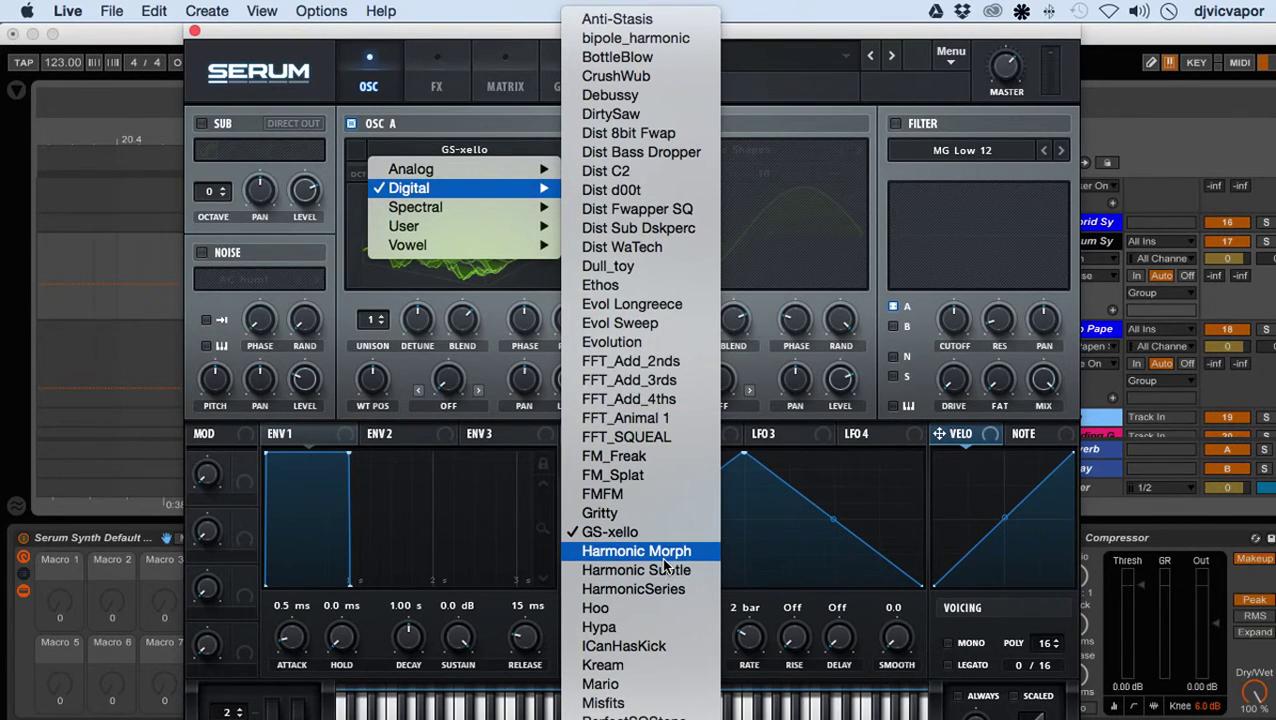
{"action": "left_click", "coordinate": [636, 551]}
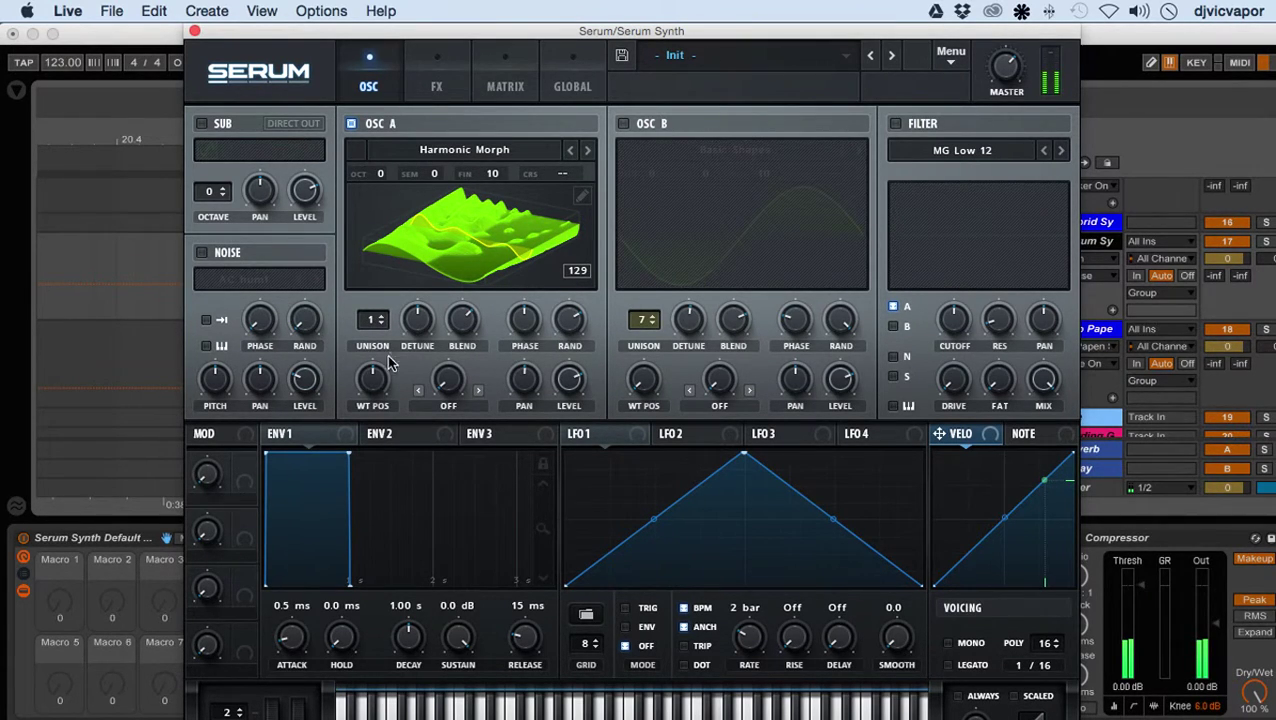
{"action": "mouse_move", "coordinate": [377, 381]}
{"action": "left_click_drag", "start_coordinate": [377, 381], "coordinate": [360, 420]}
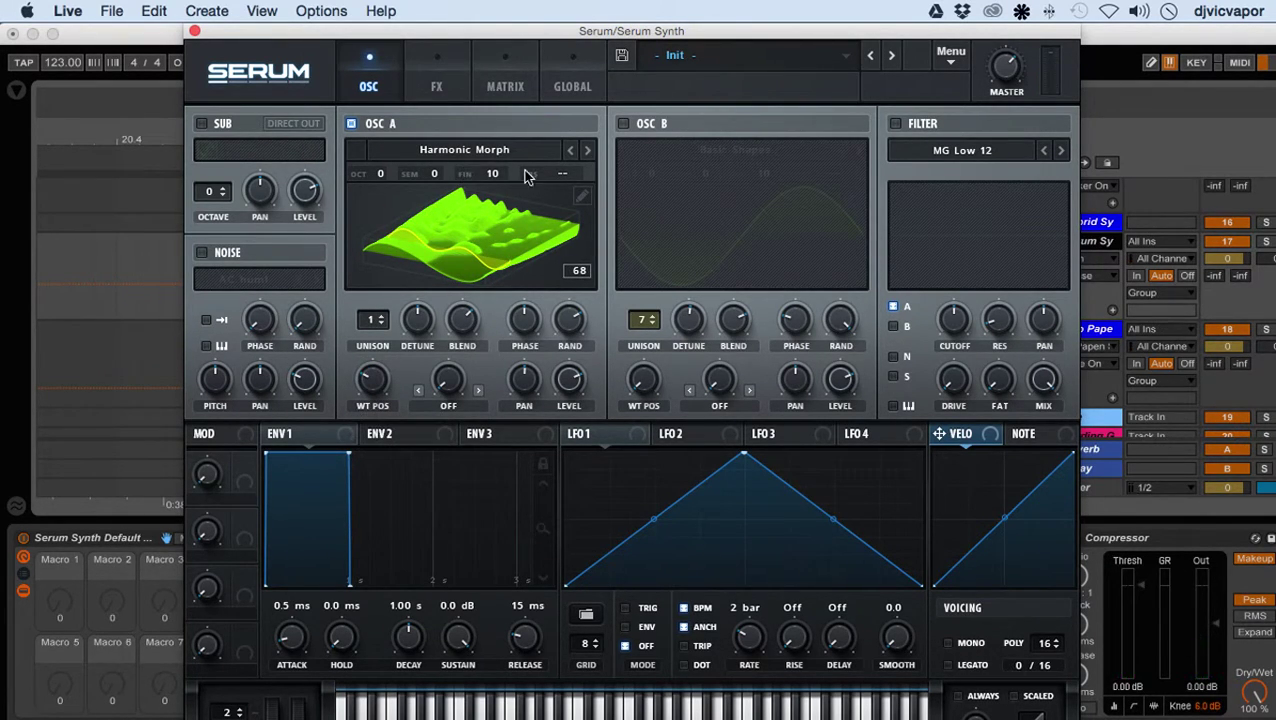
- Open Oscillator A's Table Edit and regenerate the frames with Morph - Spectral
{"action": "left_click", "coordinate": [580, 196]}
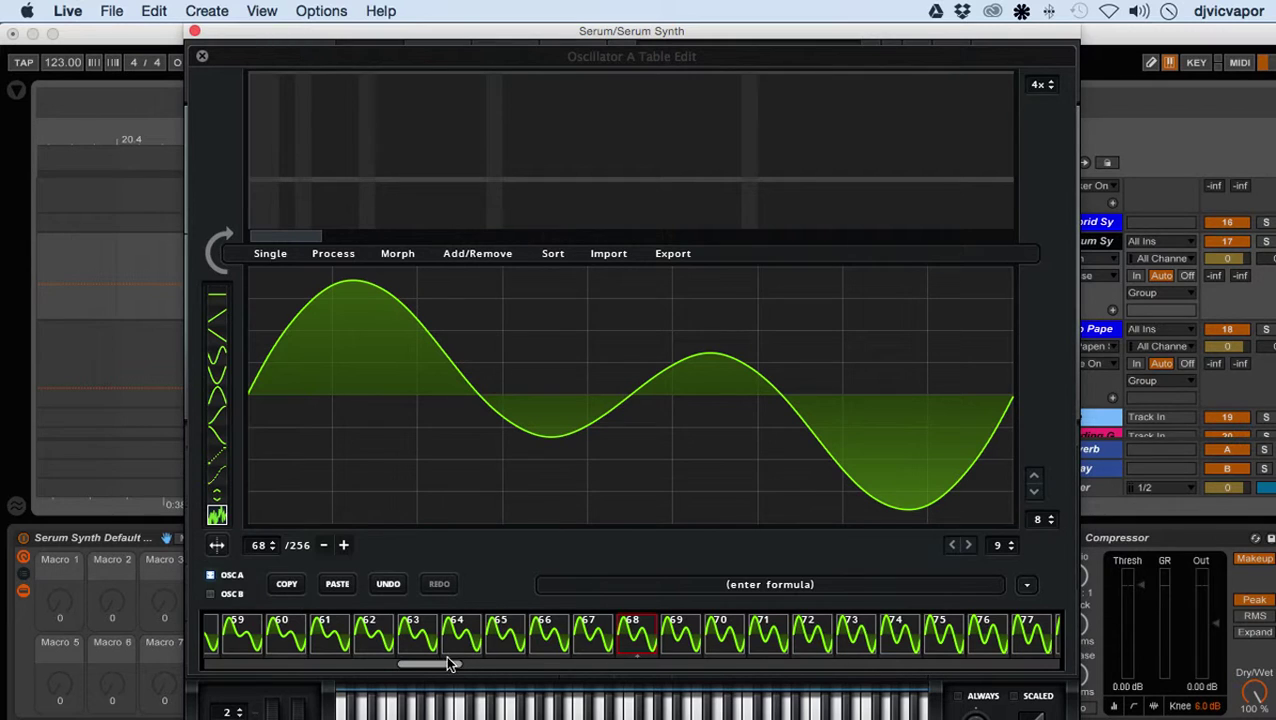
{"action": "left_click_drag", "start_coordinate": [445, 669], "coordinate": [249, 645]}
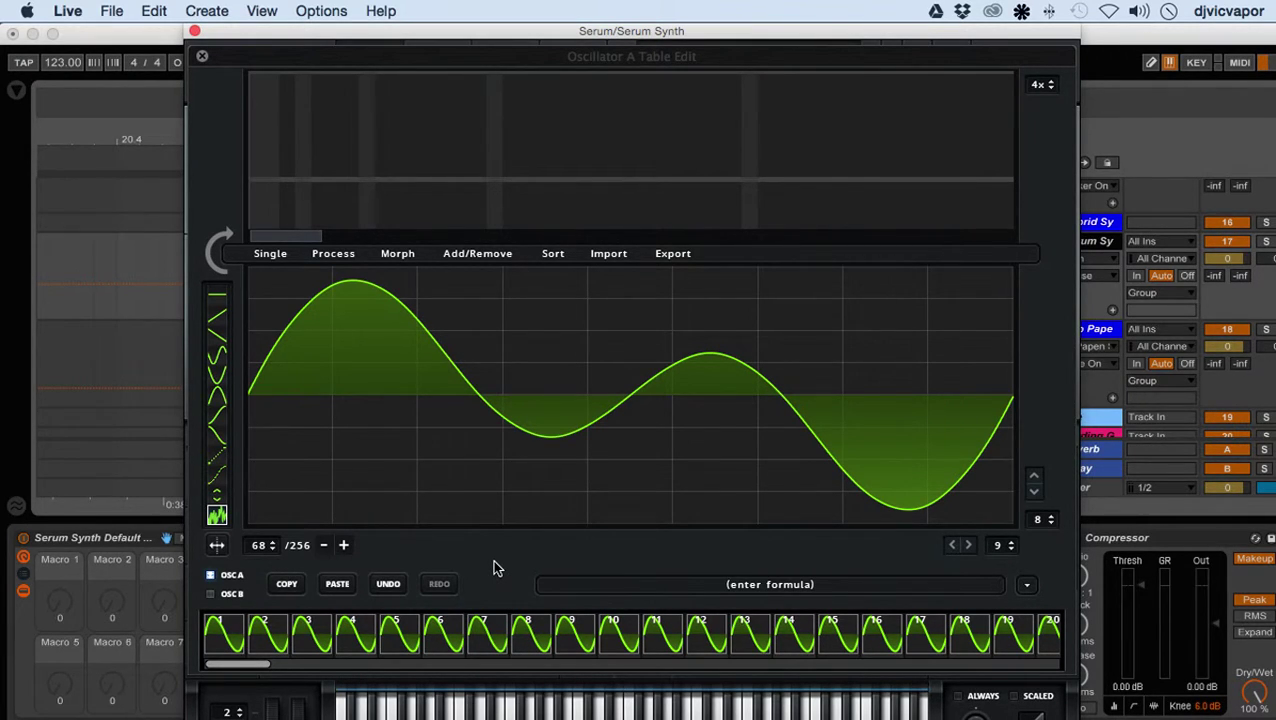
{"action": "left_click", "coordinate": [407, 255]}
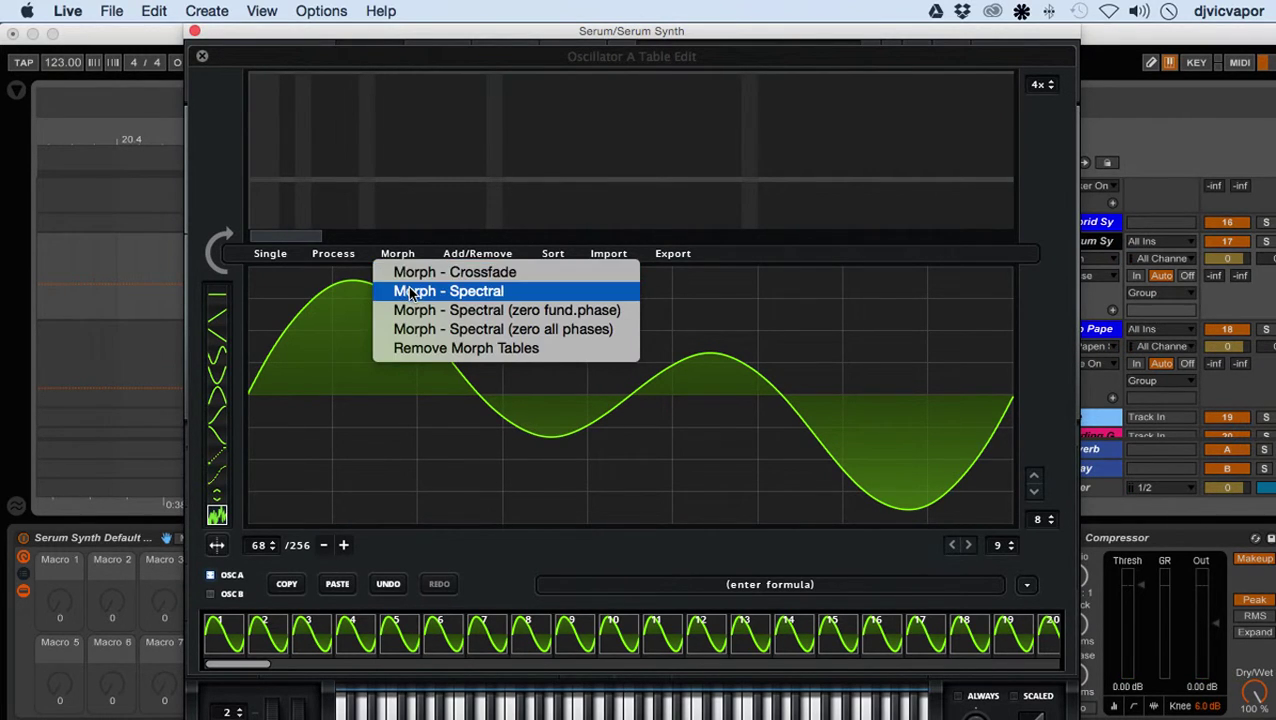
{"action": "left_click", "coordinate": [409, 291]}
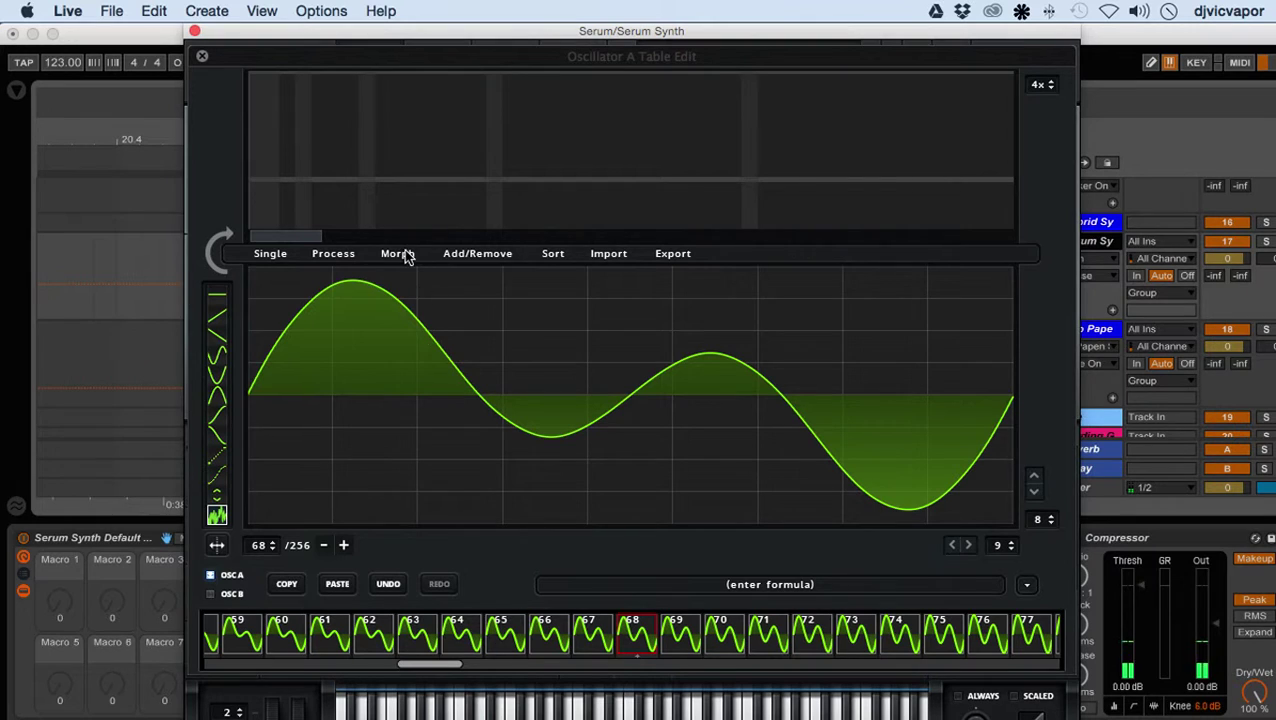
- Apply the zero-fundamental-phase and zero-all-phases spectral morphs, then the crossfade morph
{"action": "left_click", "coordinate": [407, 255]}
{"action": "left_click", "coordinate": [407, 316]}
{"action": "left_click", "coordinate": [402, 257]}
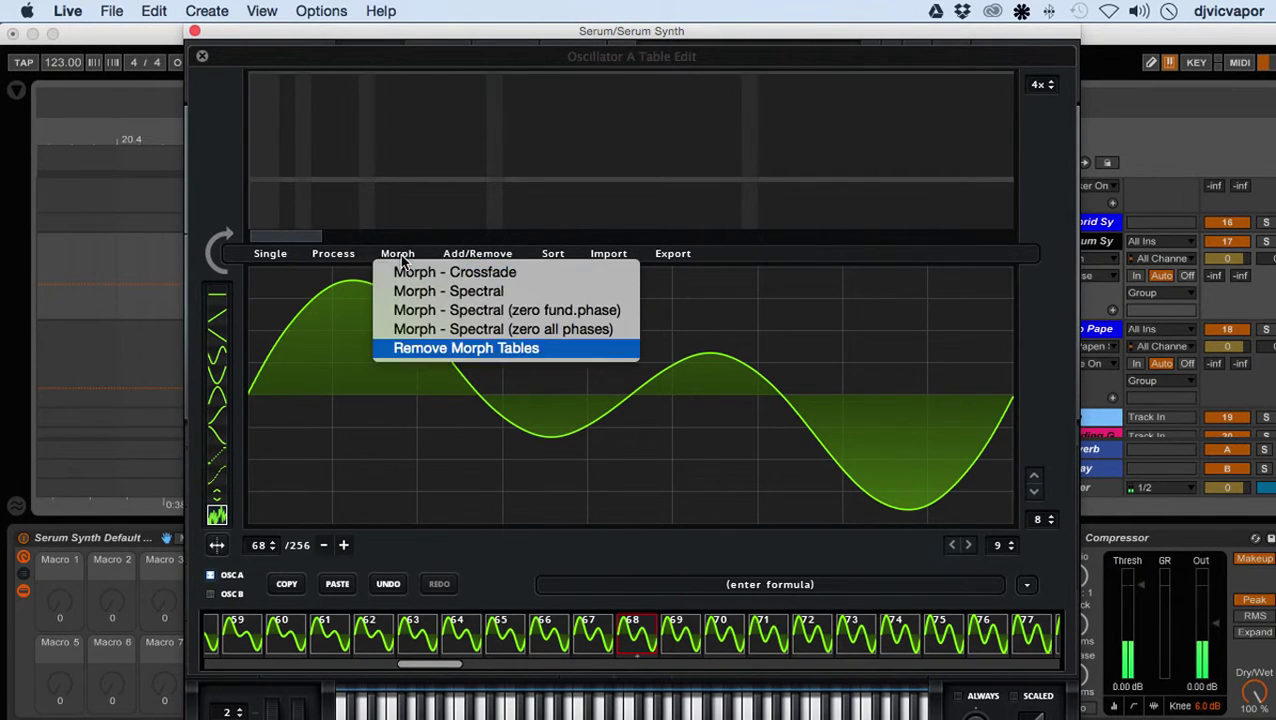
{"action": "left_click", "coordinate": [402, 329]}
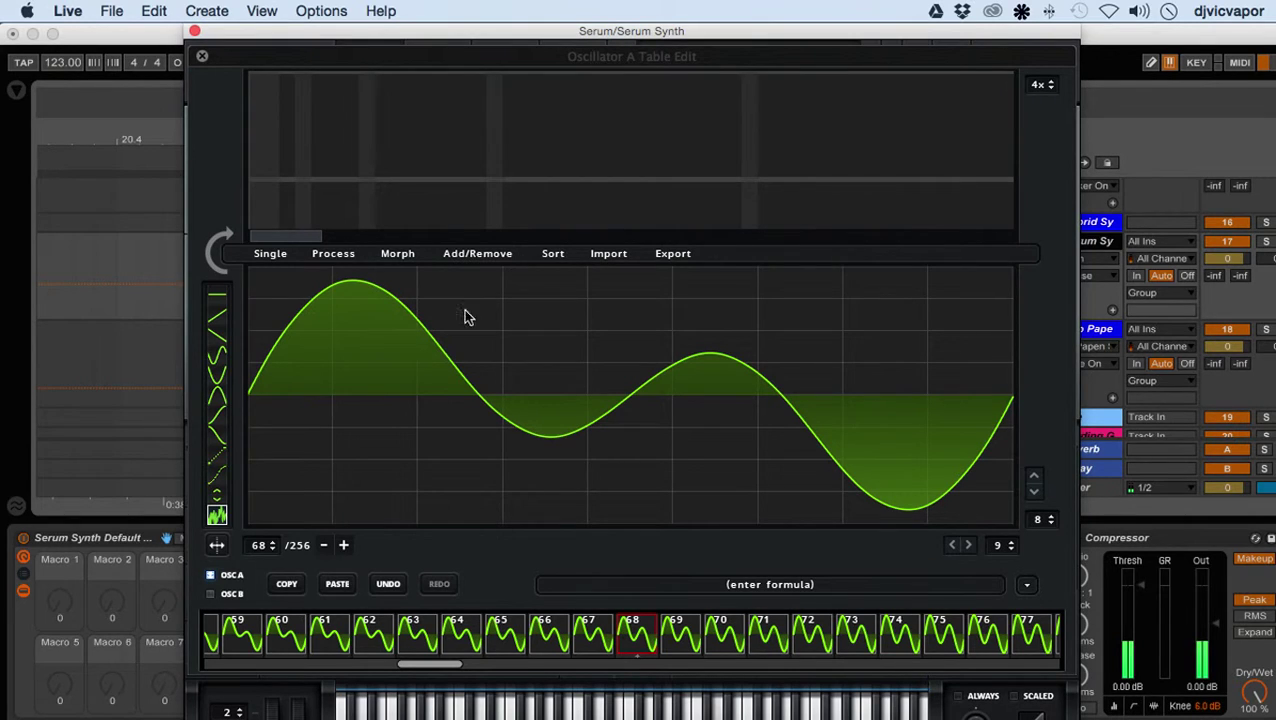
{"action": "left_click", "coordinate": [404, 256]}
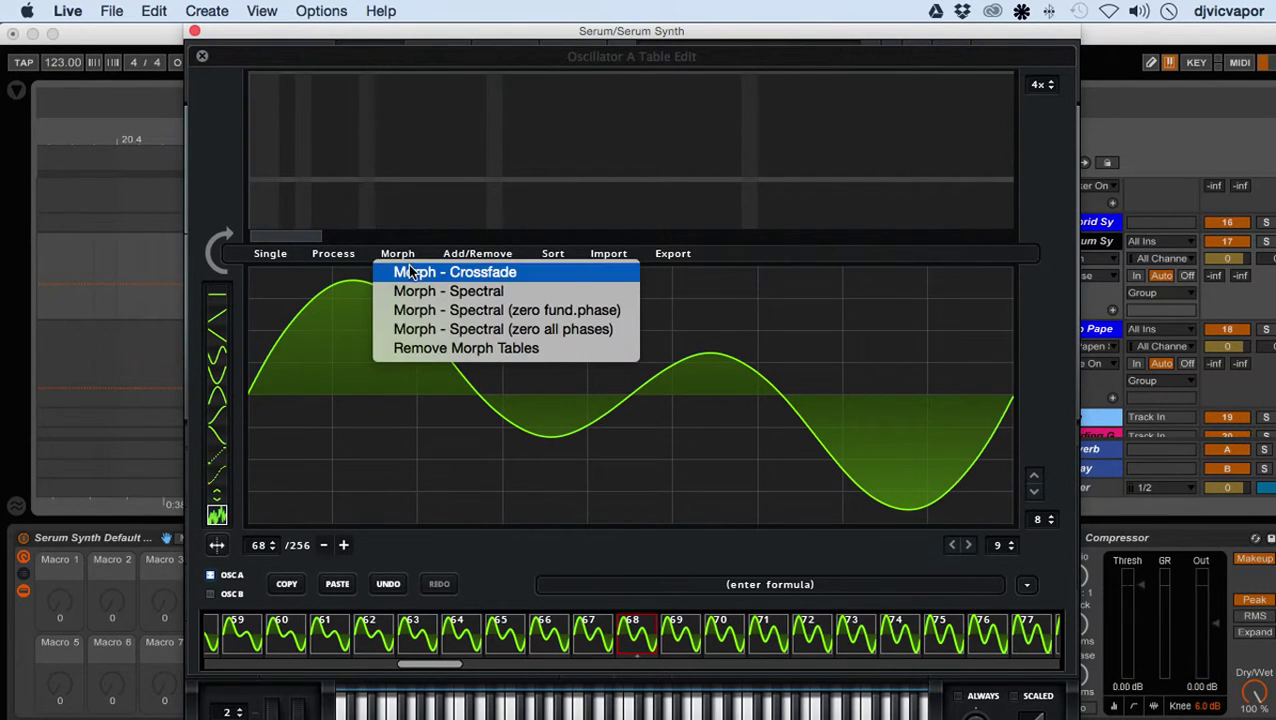
{"action": "left_click", "coordinate": [410, 272]}
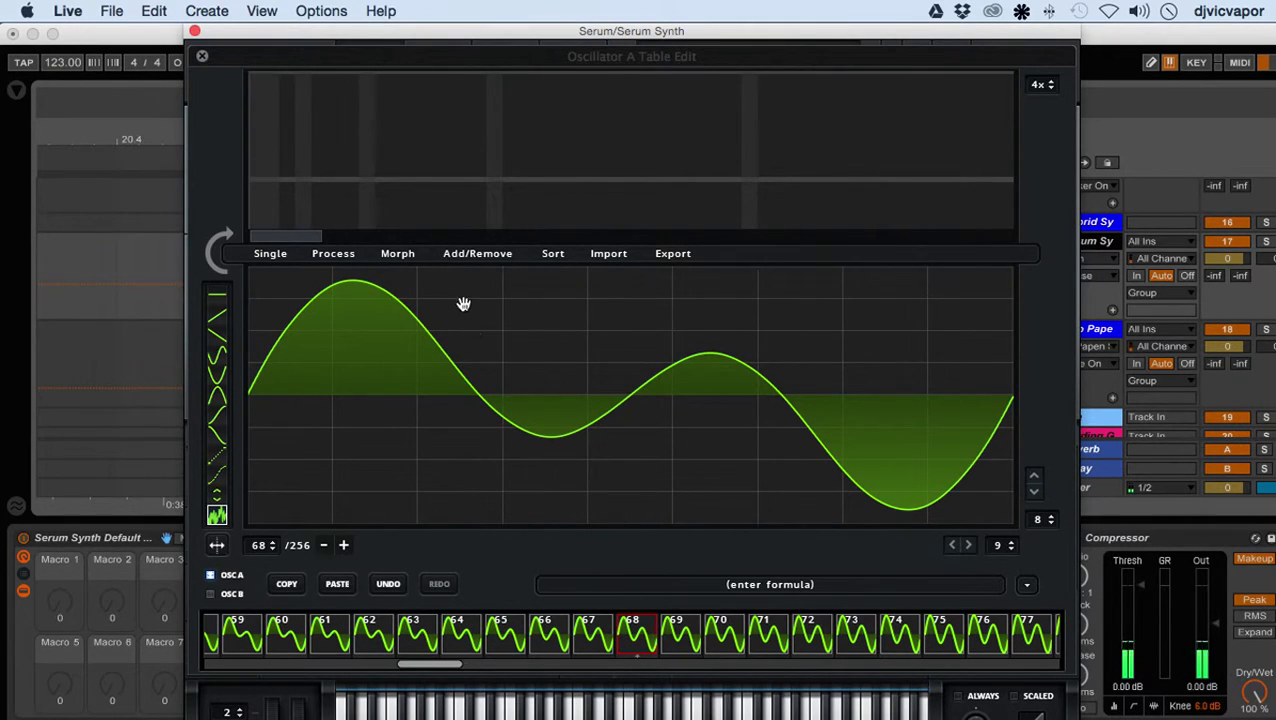
- Reset the wavetable to a single default saw frame with Init All
{"action": "left_click", "coordinate": [478, 256]}
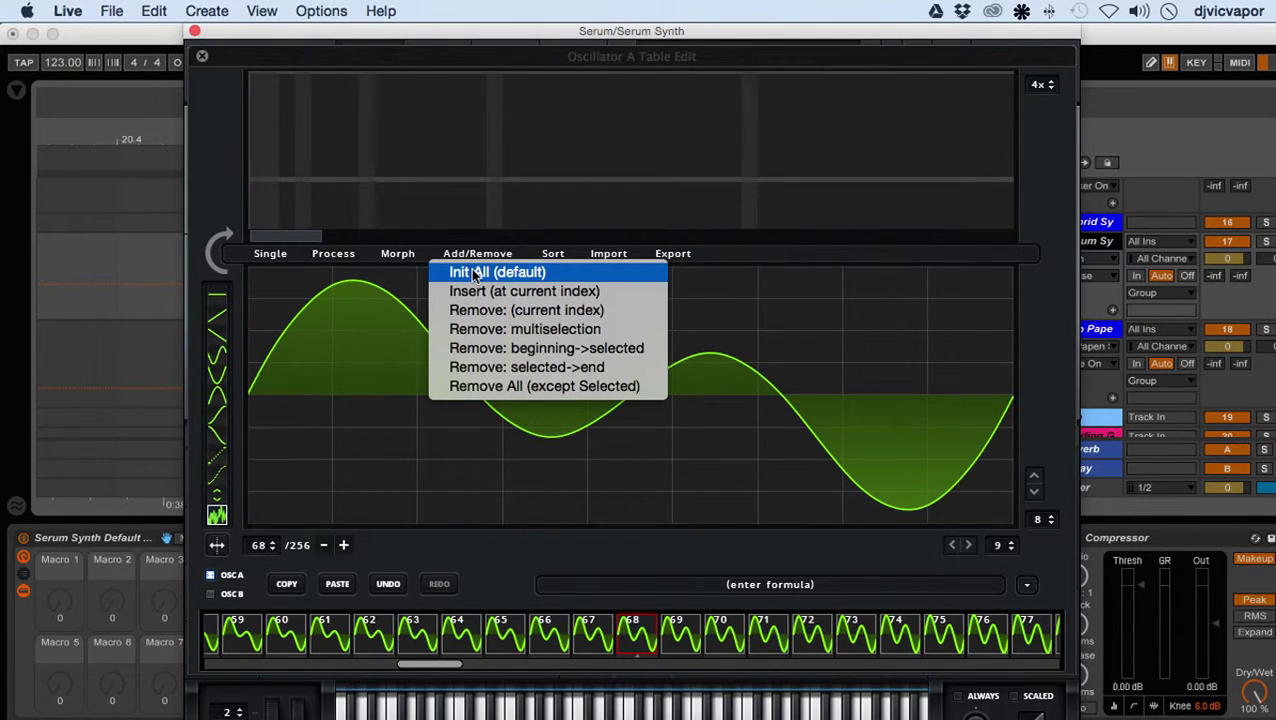
{"action": "left_click", "coordinate": [474, 273]}
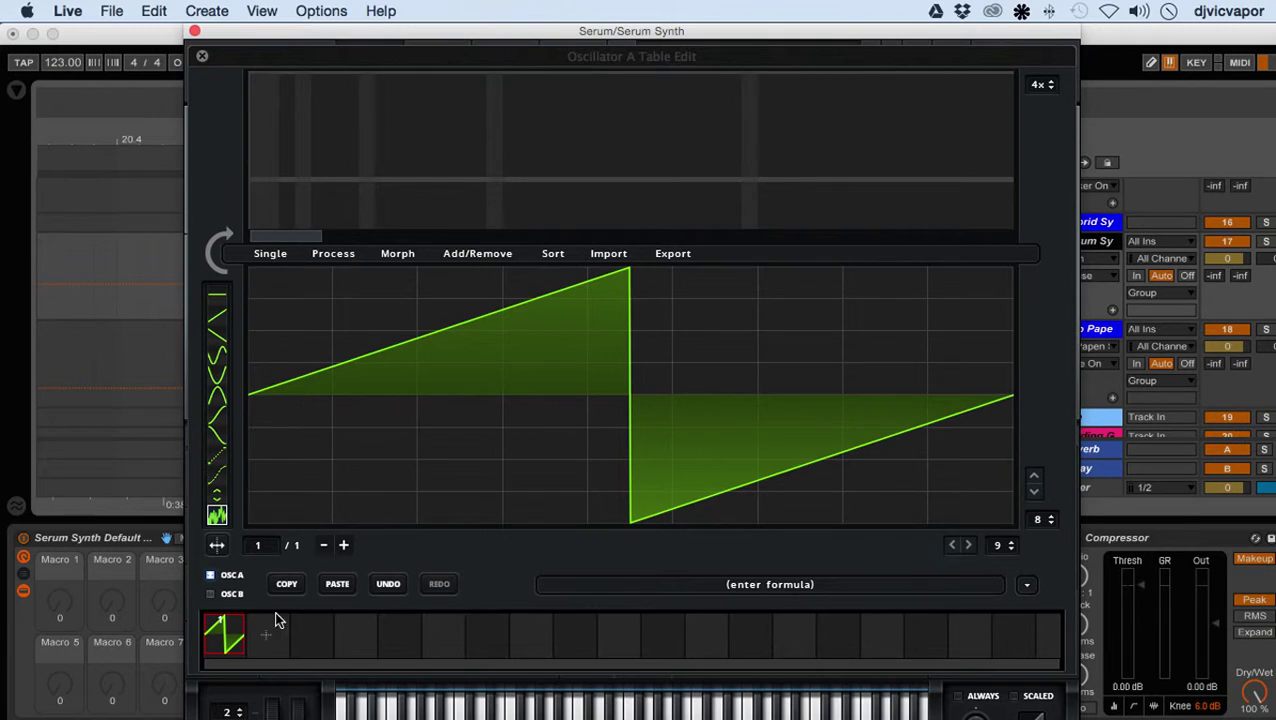
{"action": "left_click", "coordinate": [479, 253]}
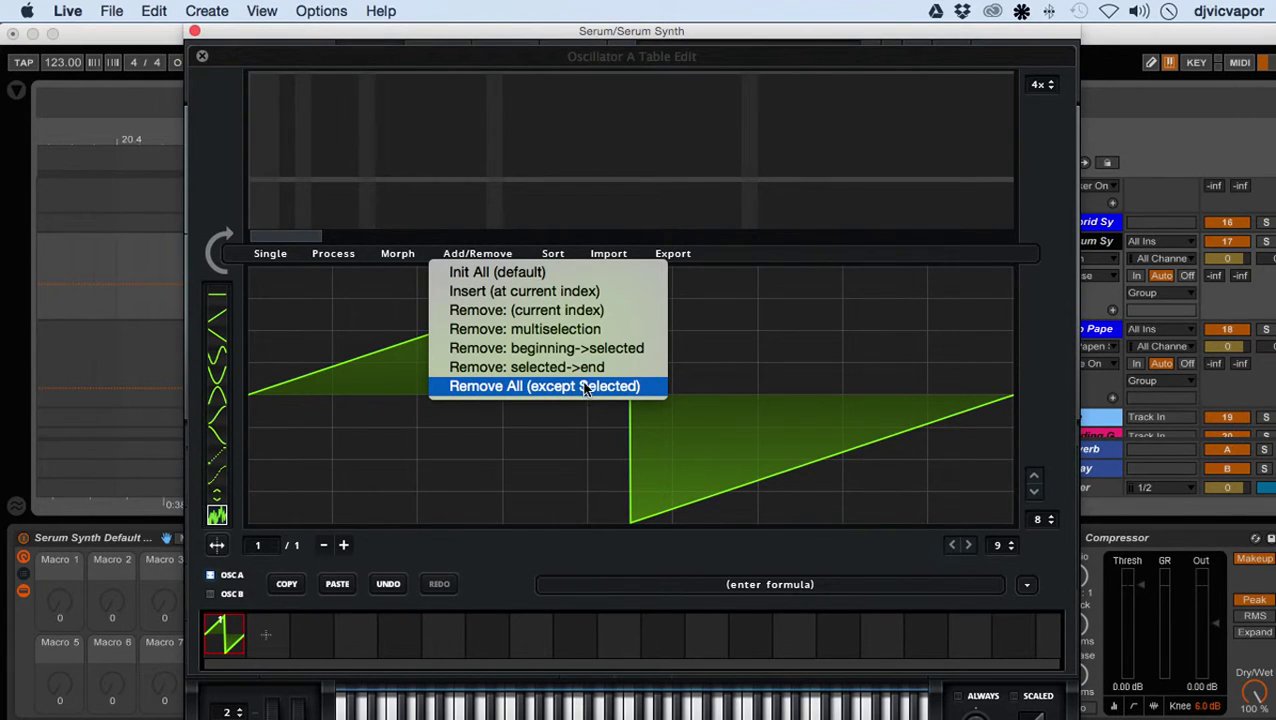
{"action": "left_click", "coordinate": [550, 255]}
- Try sorting the frames by Average Spect and by Num w/ Spect
{"action": "left_click", "coordinate": [550, 256]}
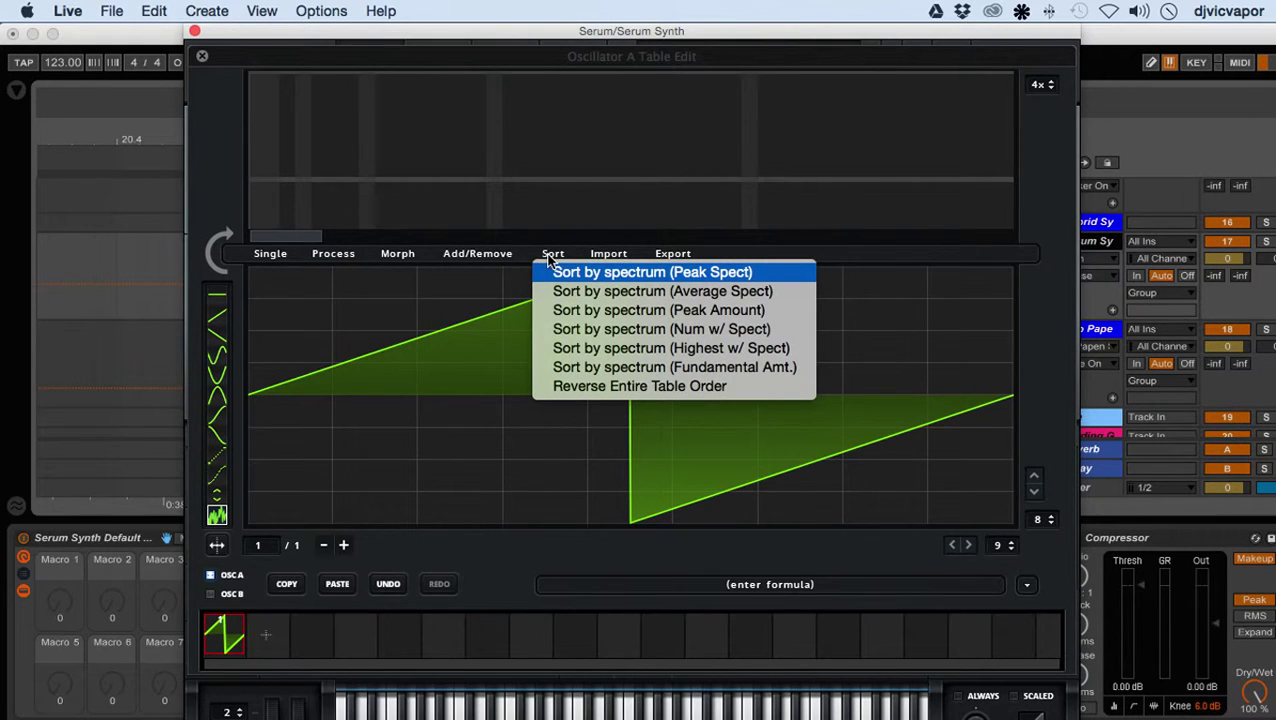
{"action": "left_click", "coordinate": [578, 291]}
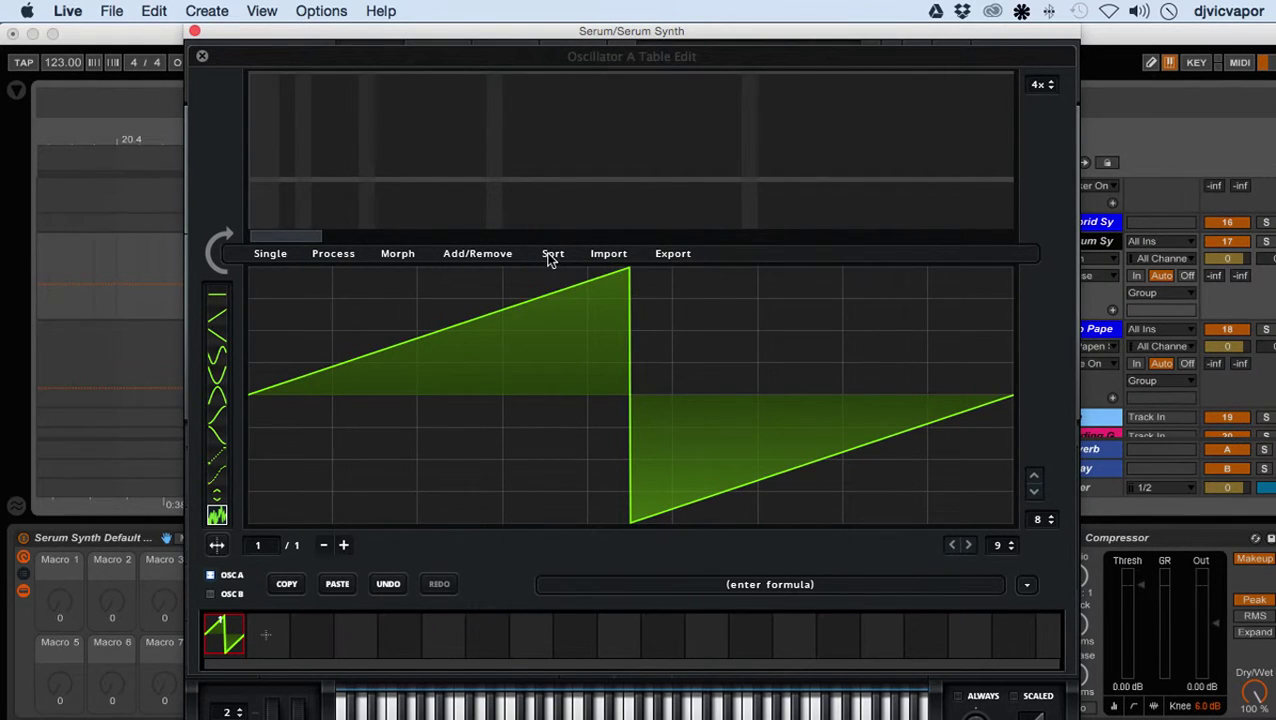
{"action": "left_click", "coordinate": [551, 258]}
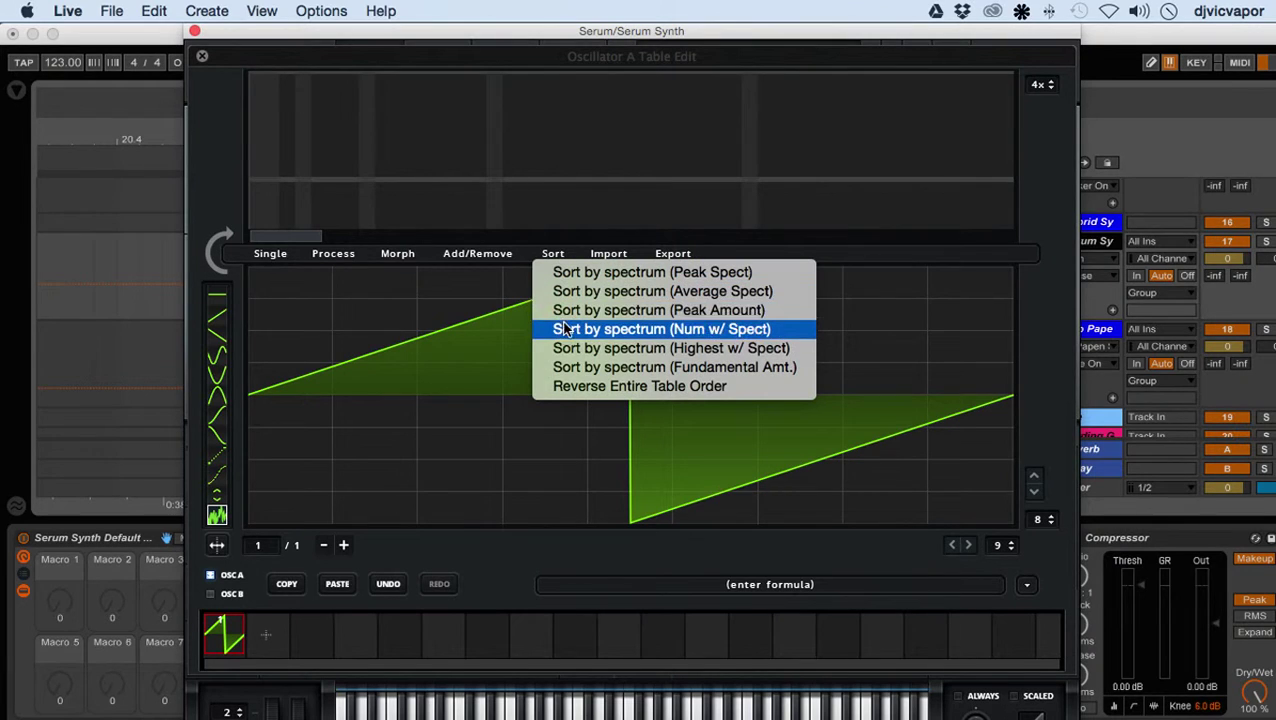
{"action": "left_click", "coordinate": [566, 329]}
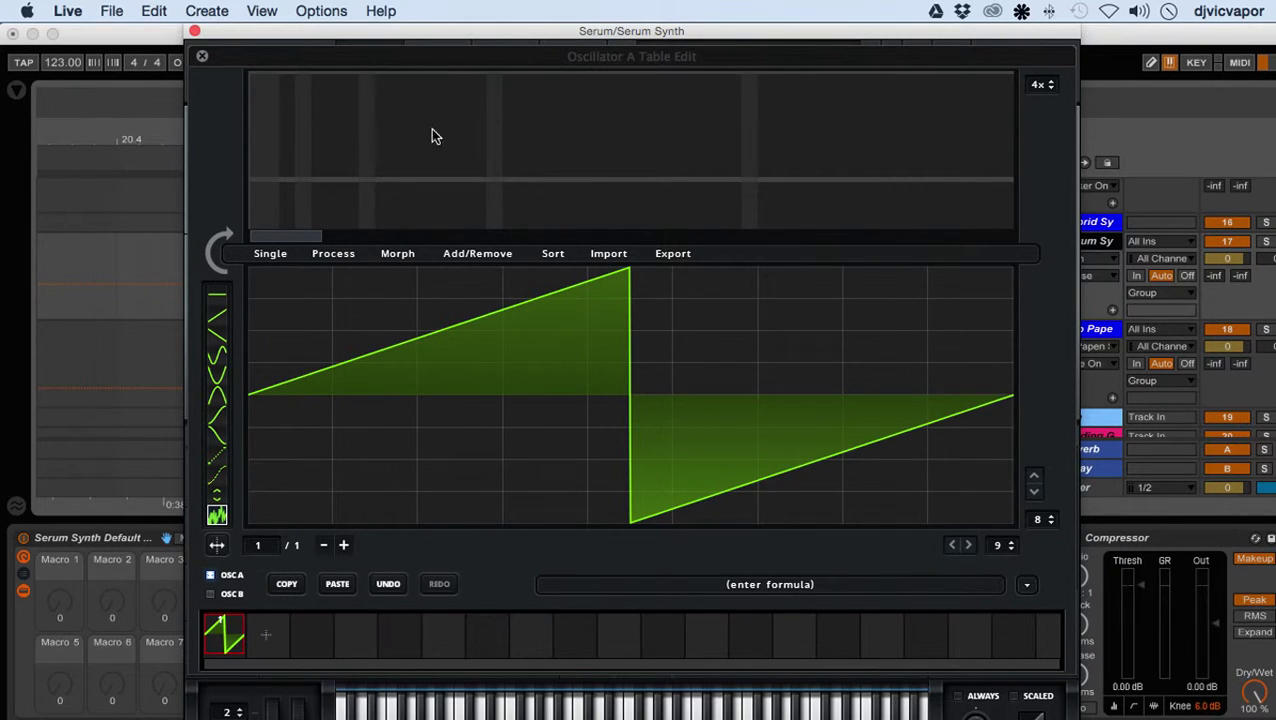
- Close the table editor and load the ICanHasKick wavetable into Oscillator A
{"action": "left_click", "coordinate": [204, 57]}
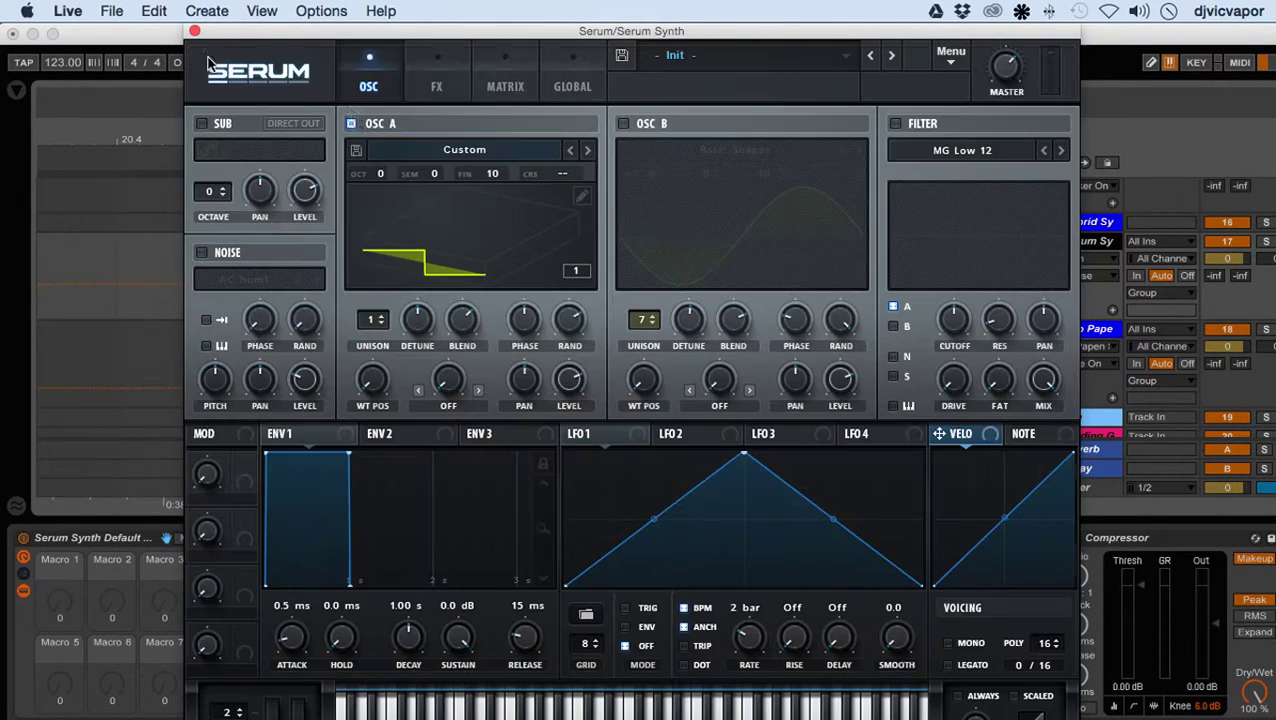
{"action": "left_click", "coordinate": [443, 156]}
{"action": "mouse_move", "coordinate": [441, 196]}
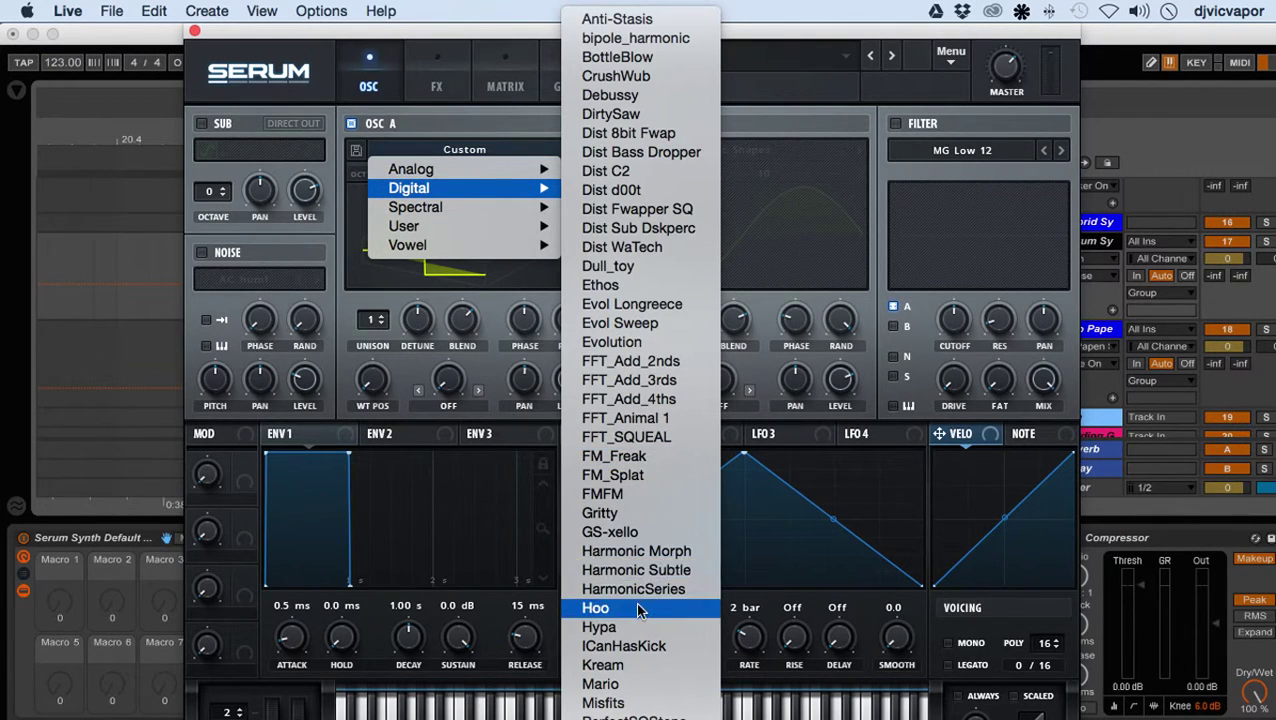
{"action": "scroll", "coordinate": [641, 607], "scroll_direction": "down", "scroll_amount": 3}
{"action": "left_click", "coordinate": [623, 533]}
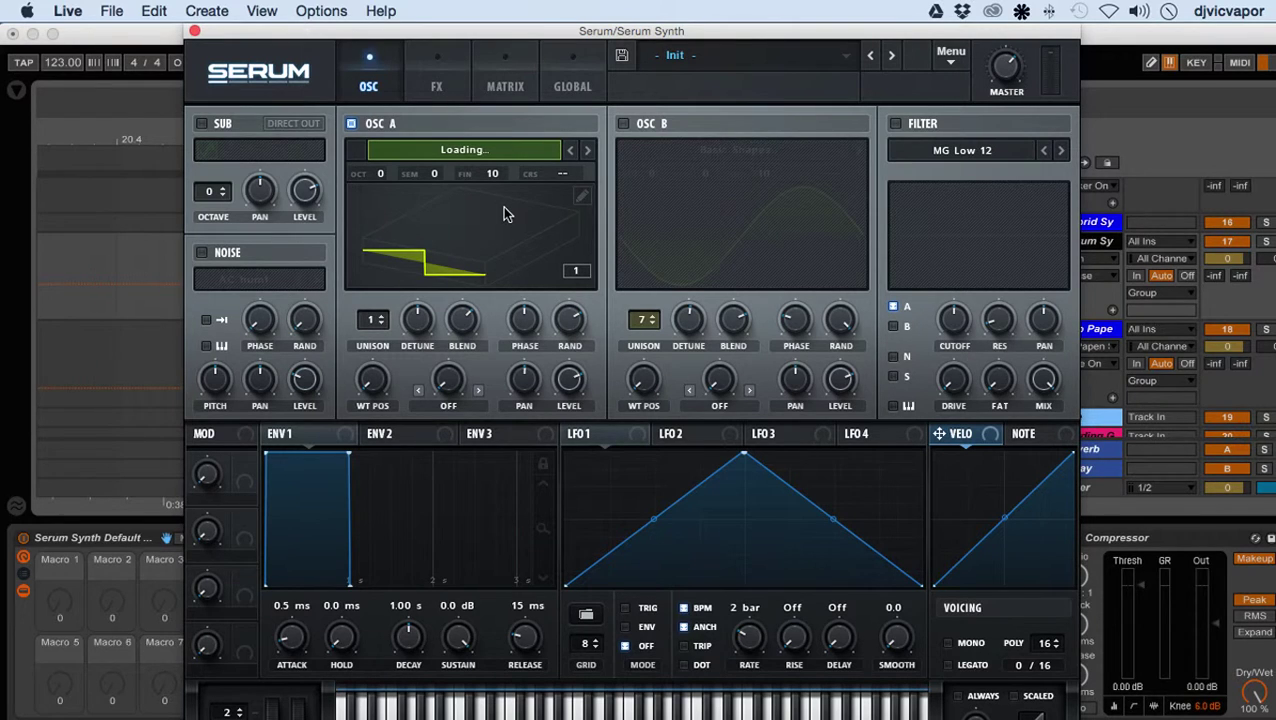
{"action": "mouse_move", "coordinate": [540, 38]}
{"action": "left_mouse_down"}
{"action": "mouse_move", "coordinate": [536, 48]}
{"action": "mouse_move", "coordinate": [541, 24]}
{"action": "mouse_move", "coordinate": [541, 38]}
{"action": "left_mouse_up"}
- Load the Hoo wavetable from the Digital category into Oscillator A
{"action": "left_click", "coordinate": [486, 152]}
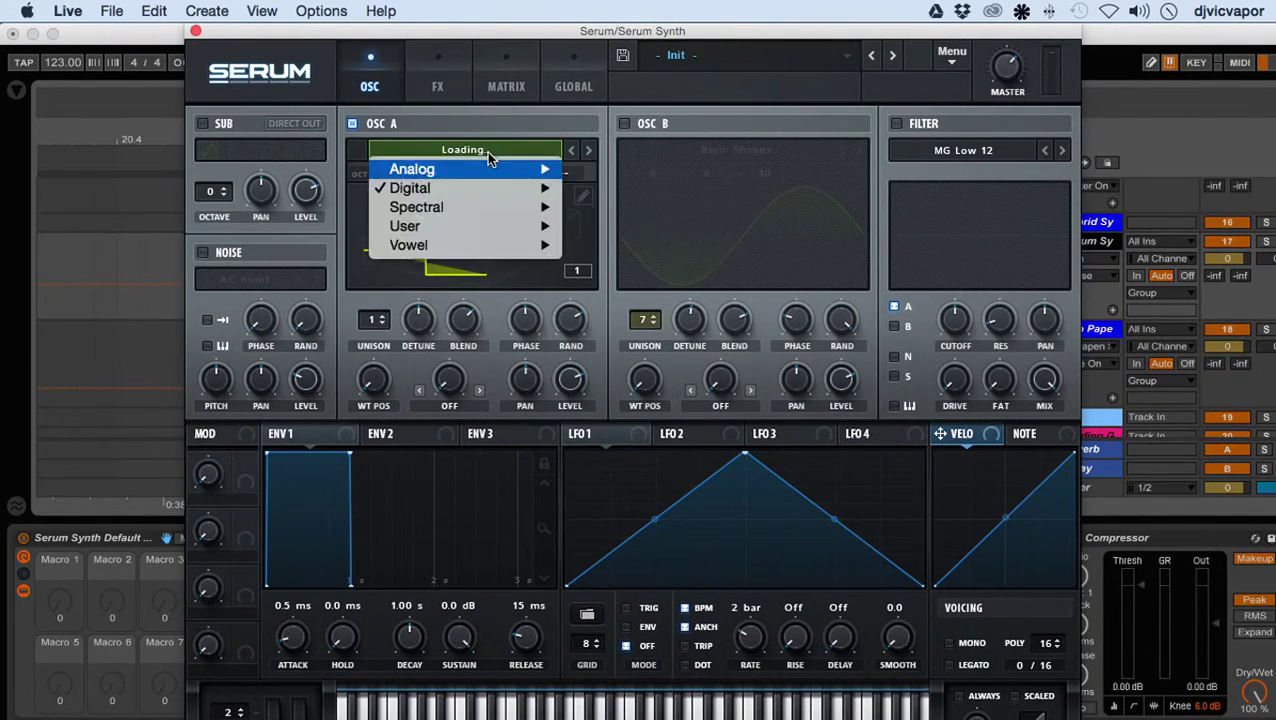
{"action": "mouse_move", "coordinate": [488, 190]}
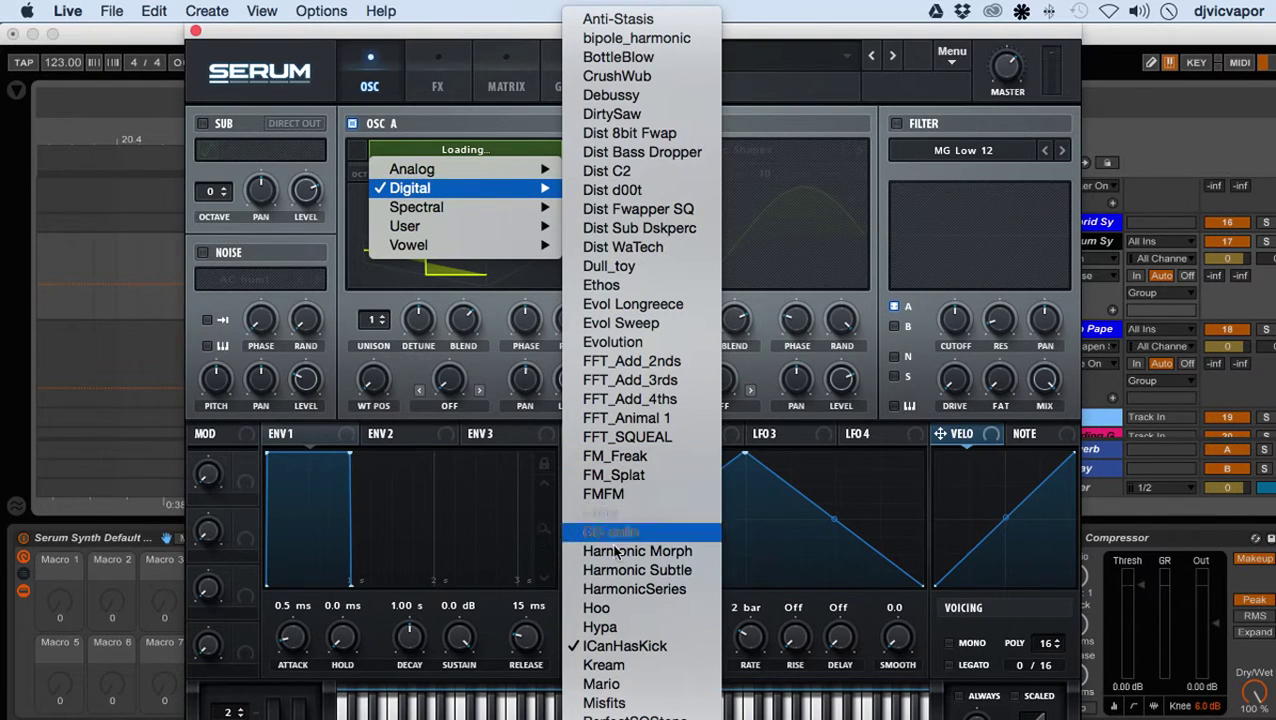
{"action": "left_click", "coordinate": [596, 608]}
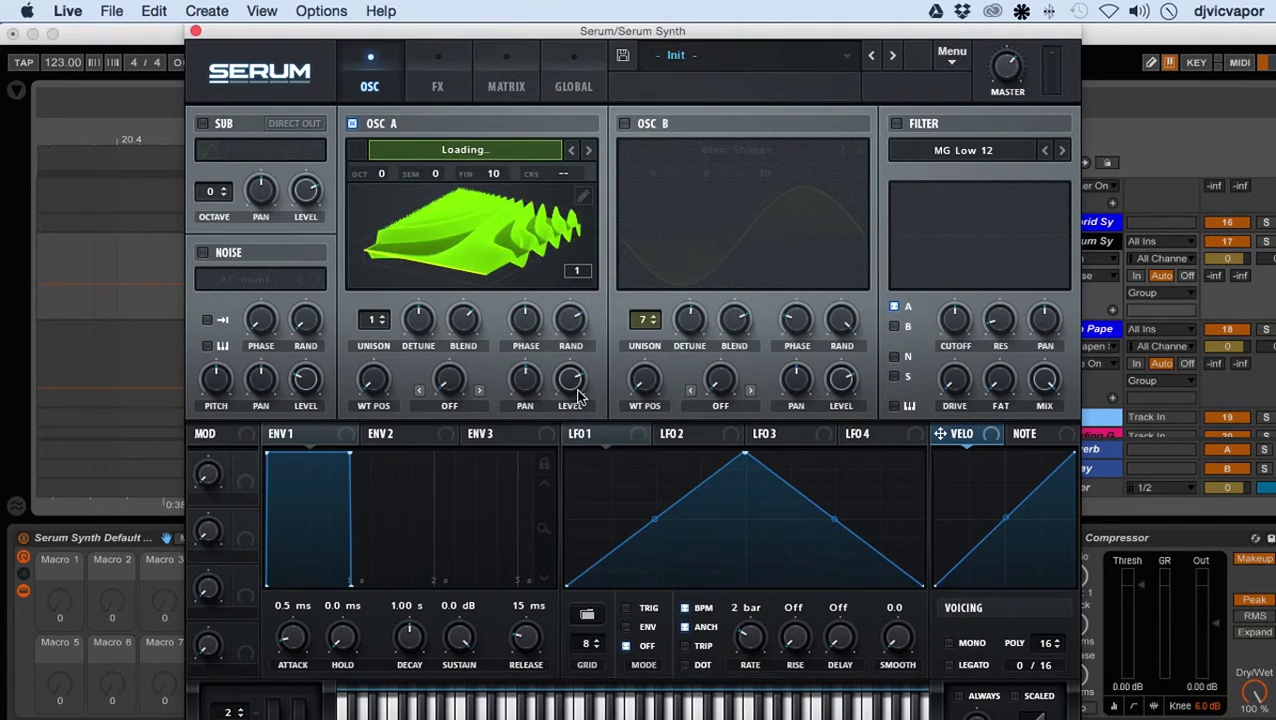
- Open Oscillator A's table editor and sort the Hoo frames by average spectrum
{"action": "left_click", "coordinate": [583, 200]}
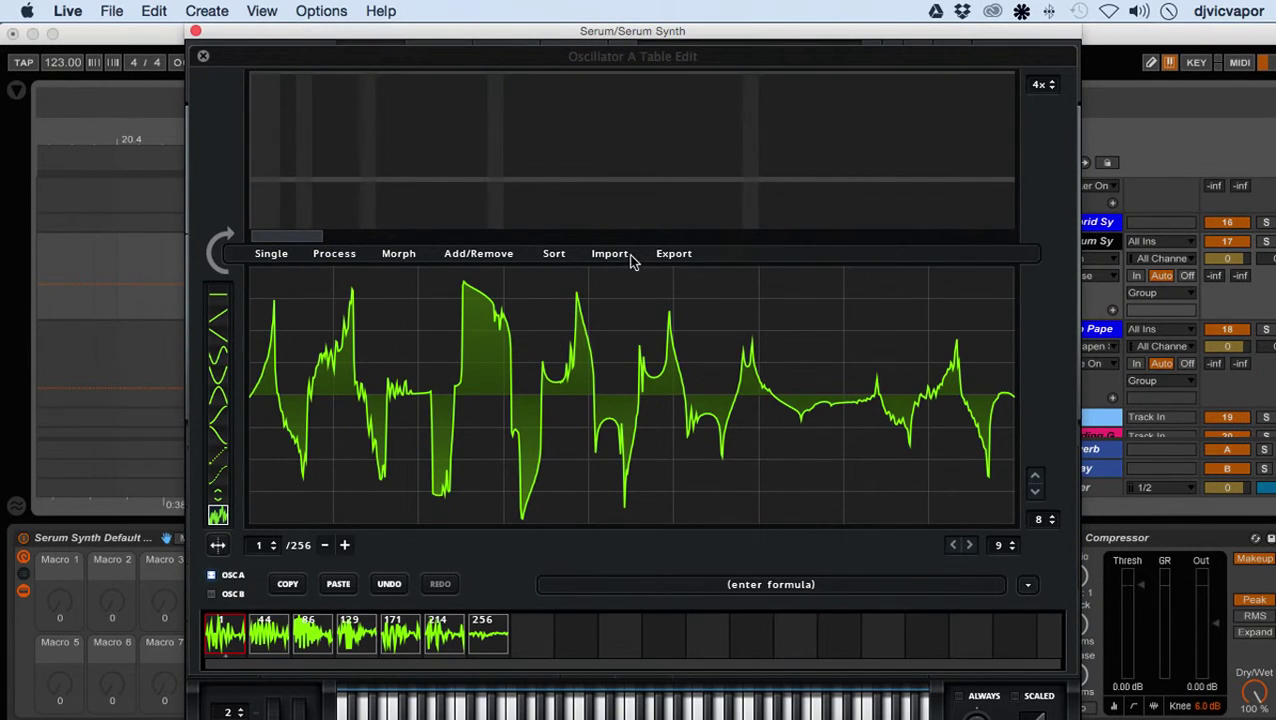
{"action": "left_click", "coordinate": [564, 259]}
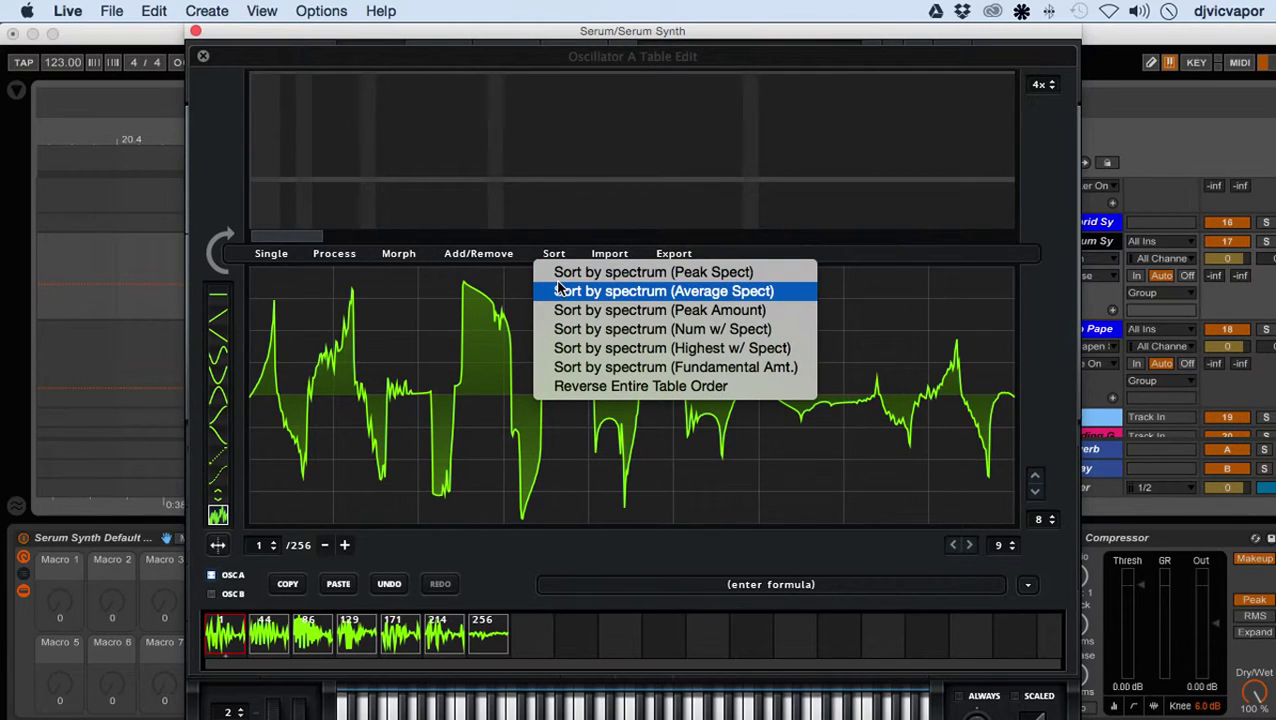
{"action": "left_click", "coordinate": [559, 290]}
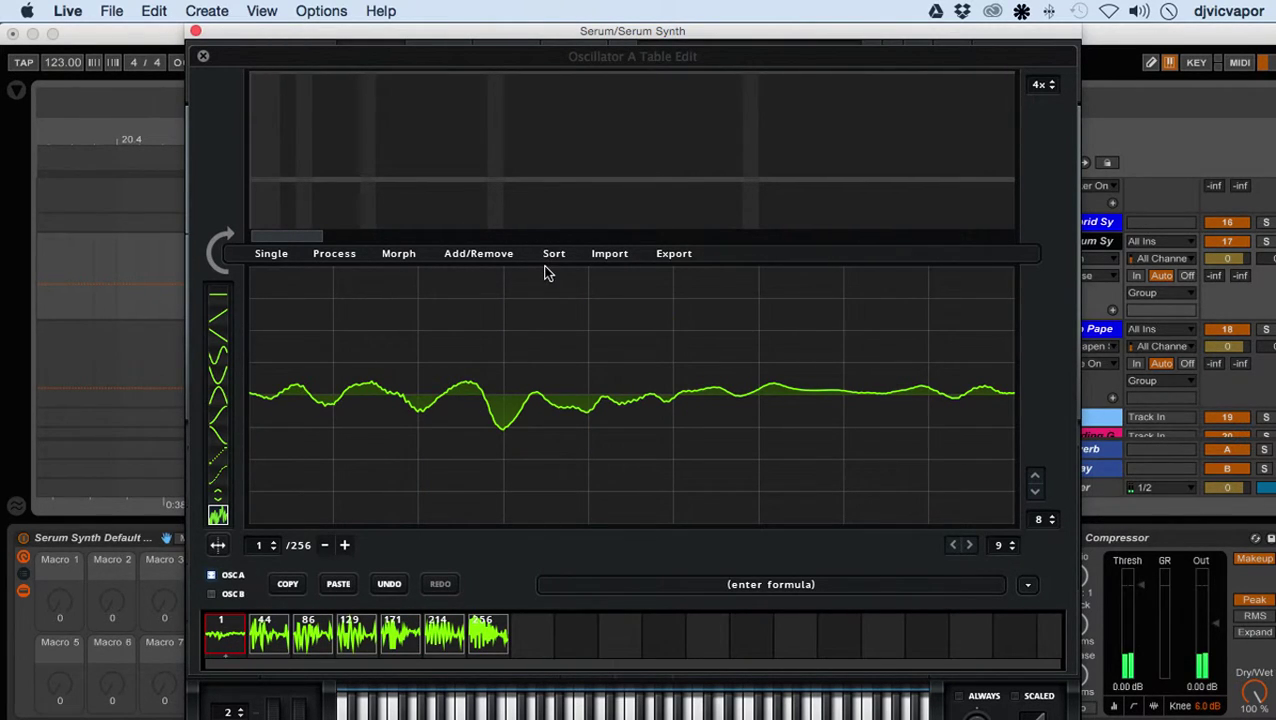
{"action": "left_click_drag", "start_coordinate": [260, 545], "coordinate": [268, 516]}
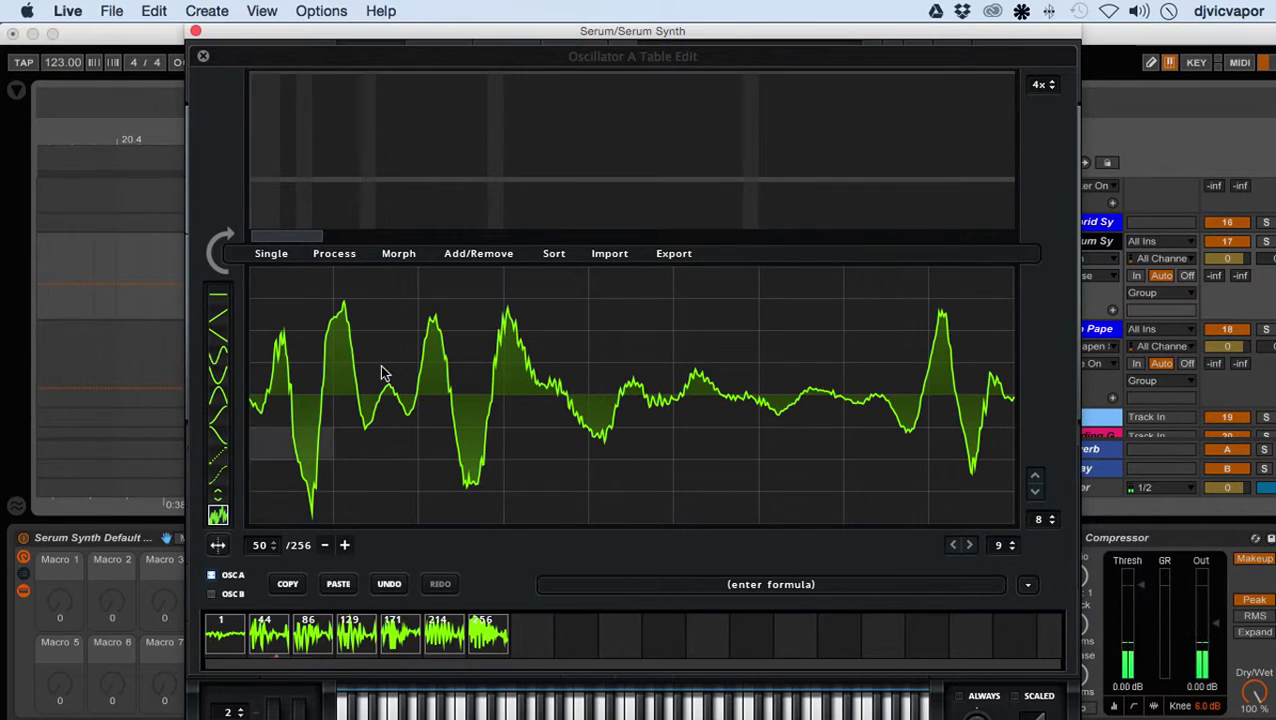
- Reverse the entire table order and scrub through frames 50 to 77
{"action": "left_click", "coordinate": [555, 255]}
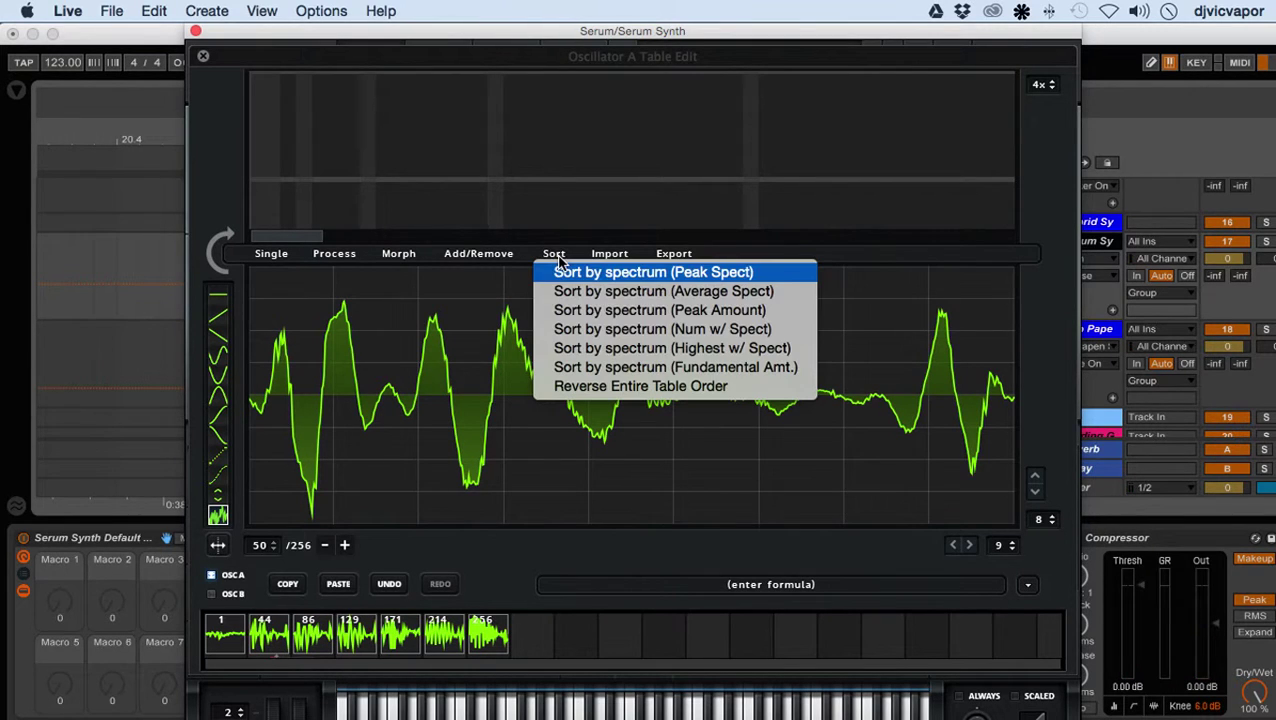
{"action": "left_click", "coordinate": [567, 387]}
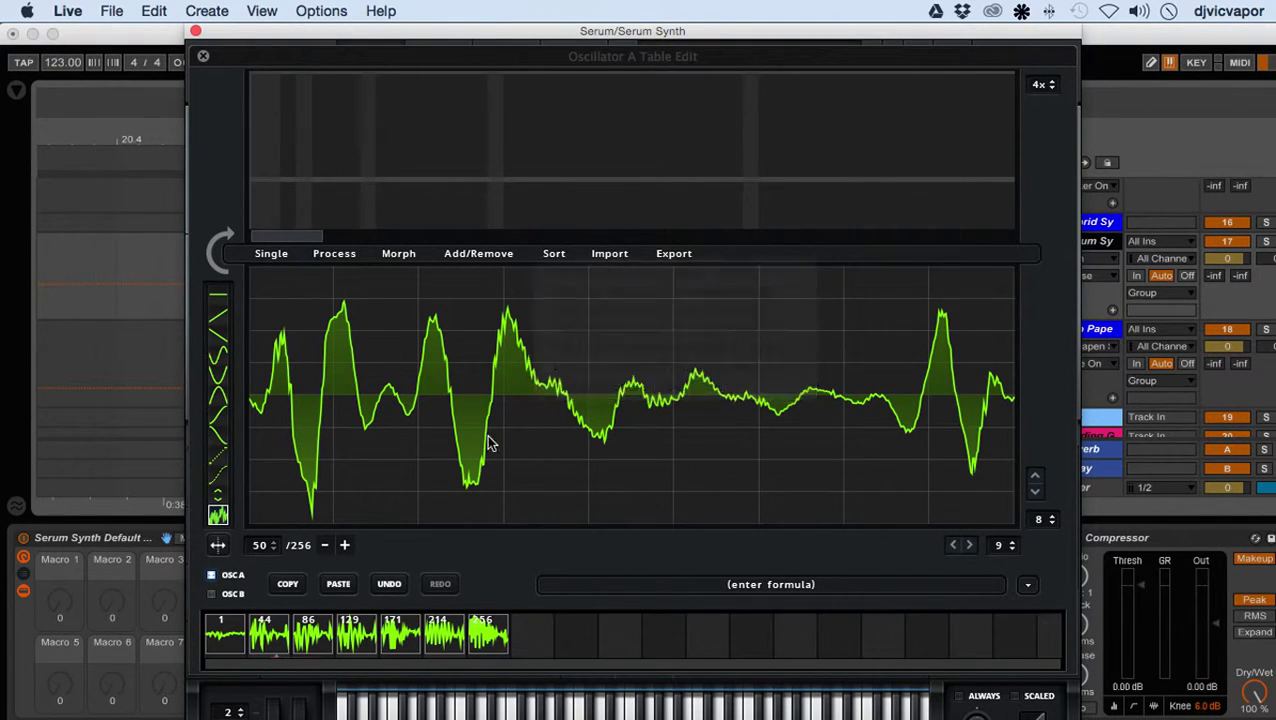
{"action": "mouse_move", "coordinate": [263, 557]}
{"action": "left_mouse_down"}
{"action": "mouse_move", "coordinate": [268, 474]}
{"action": "mouse_move", "coordinate": [245, 413]}
{"action": "mouse_move", "coordinate": [257, 545]}
{"action": "mouse_move", "coordinate": [266, 477]}
{"action": "mouse_move", "coordinate": [262, 541]}
{"action": "left_mouse_up"}
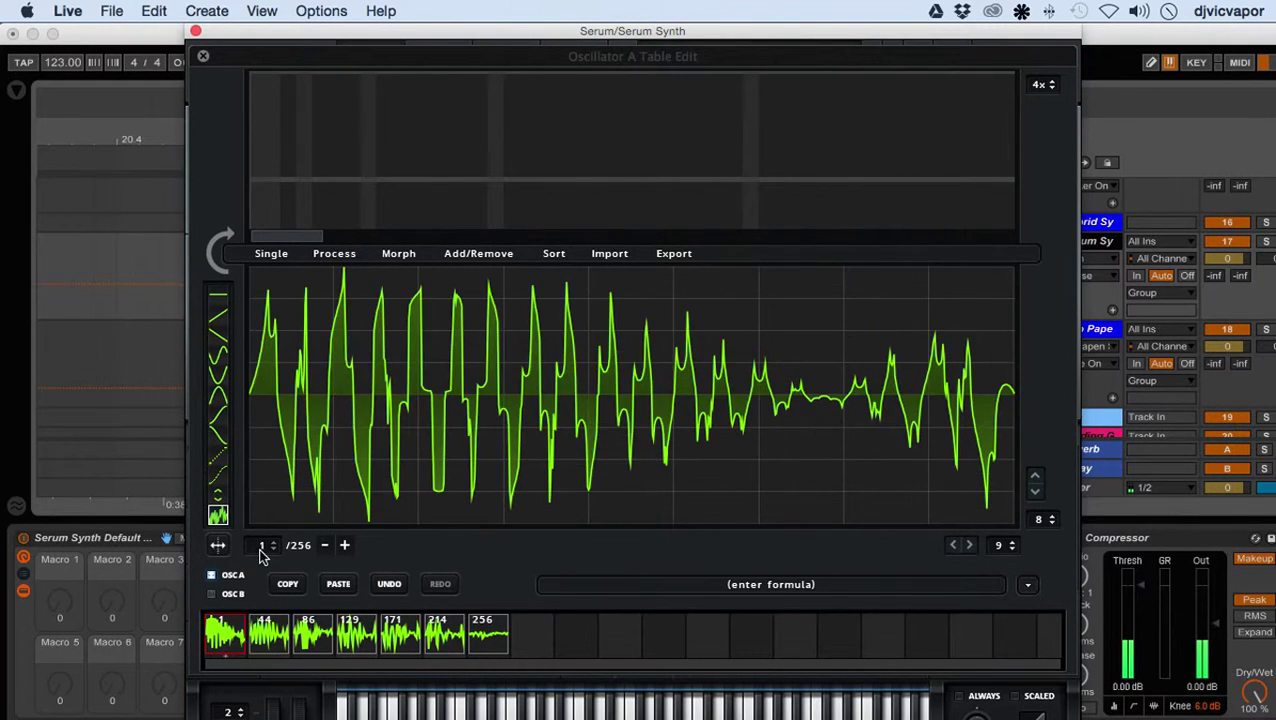
{"action": "left_click", "coordinate": [549, 256]}
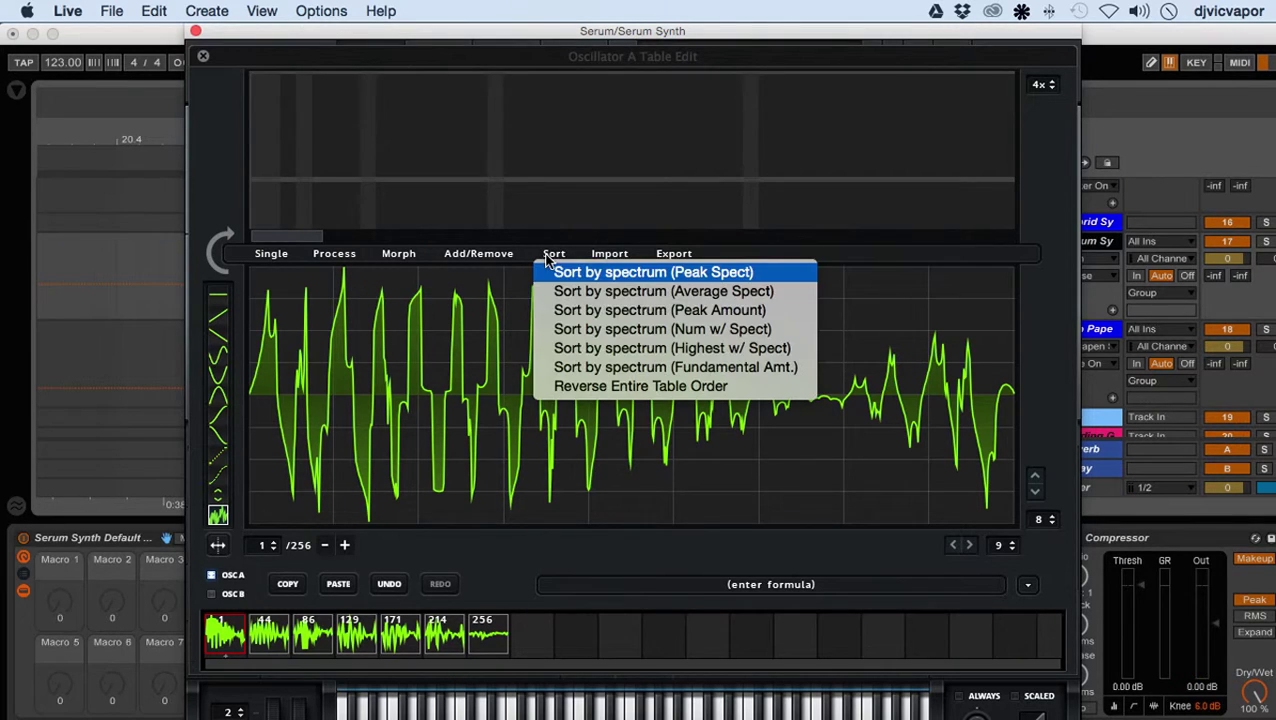
{"action": "left_click", "coordinate": [607, 257]}
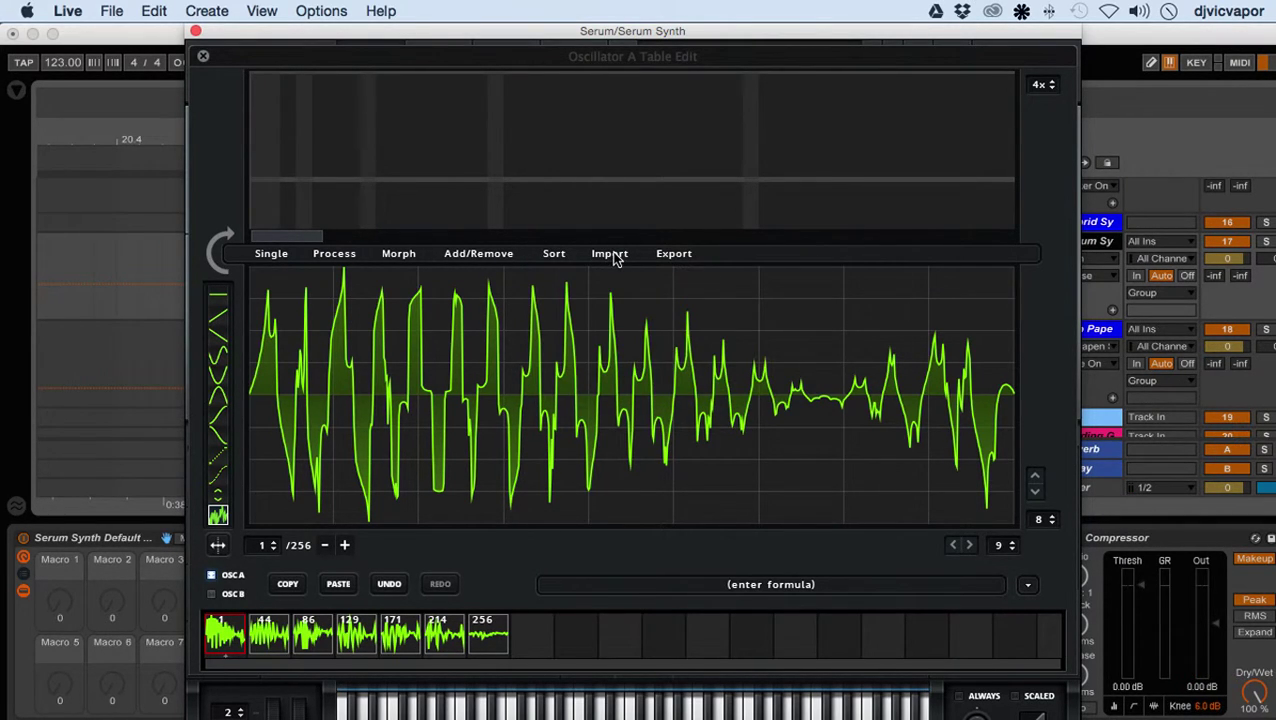
{"action": "left_click", "coordinate": [672, 256]}
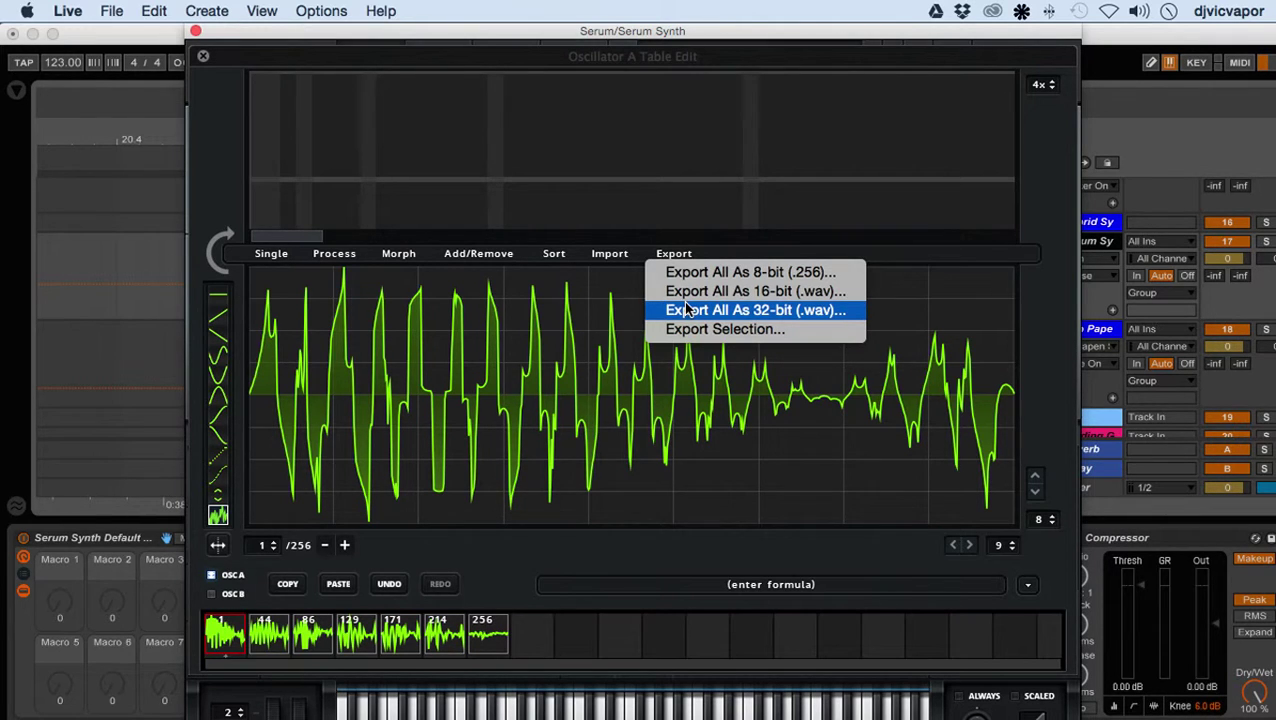
{"action": "left_click", "coordinate": [715, 251]}
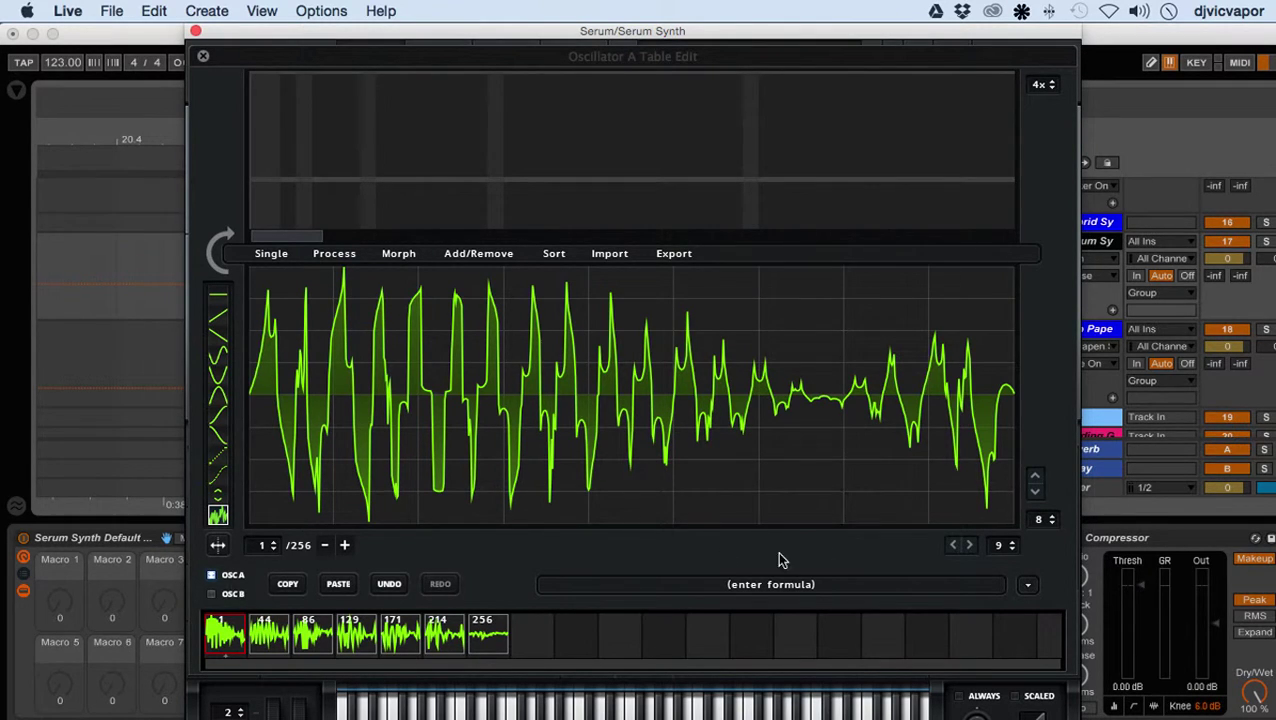
{"action": "mouse_move", "coordinate": [751, 584]}
{"action": "mouse_move", "coordinate": [815, 586]}
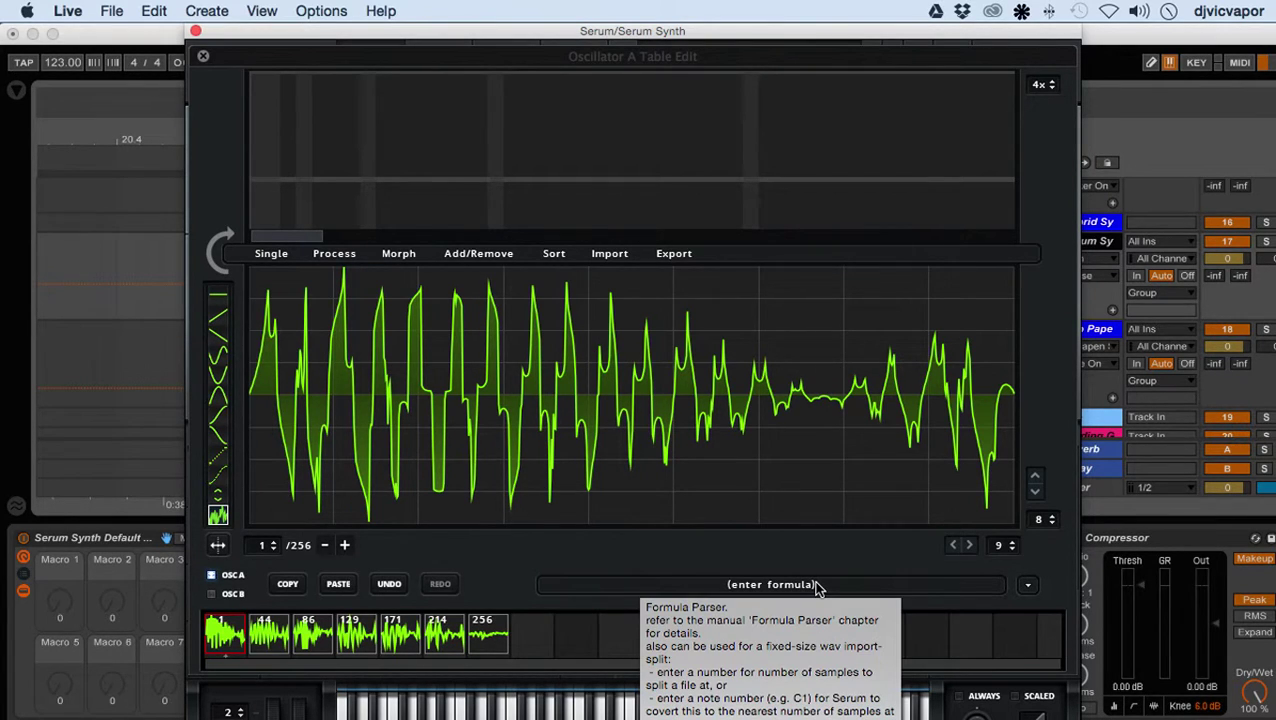
- Try the Singles > square and Multis > Saw to Octave formula presets
{"action": "left_click", "coordinate": [817, 587]}
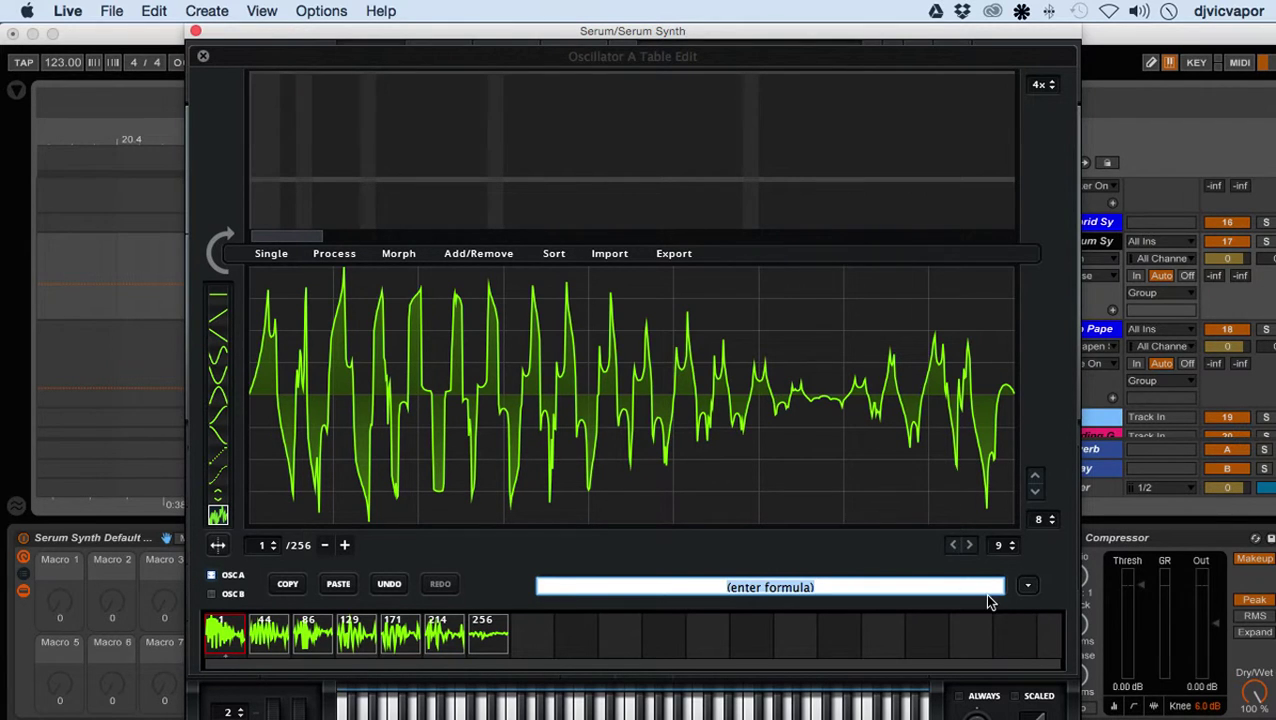
{"action": "left_click", "coordinate": [1027, 586]}
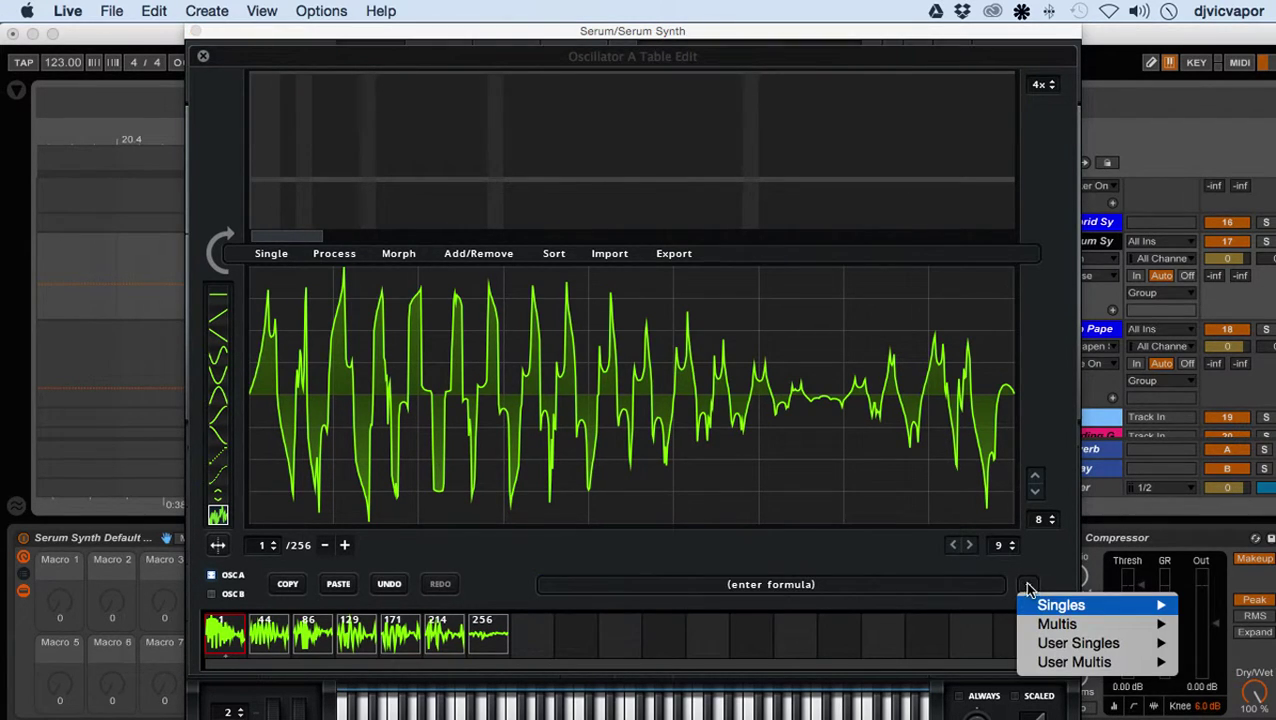
{"action": "mouse_move", "coordinate": [1040, 608]}
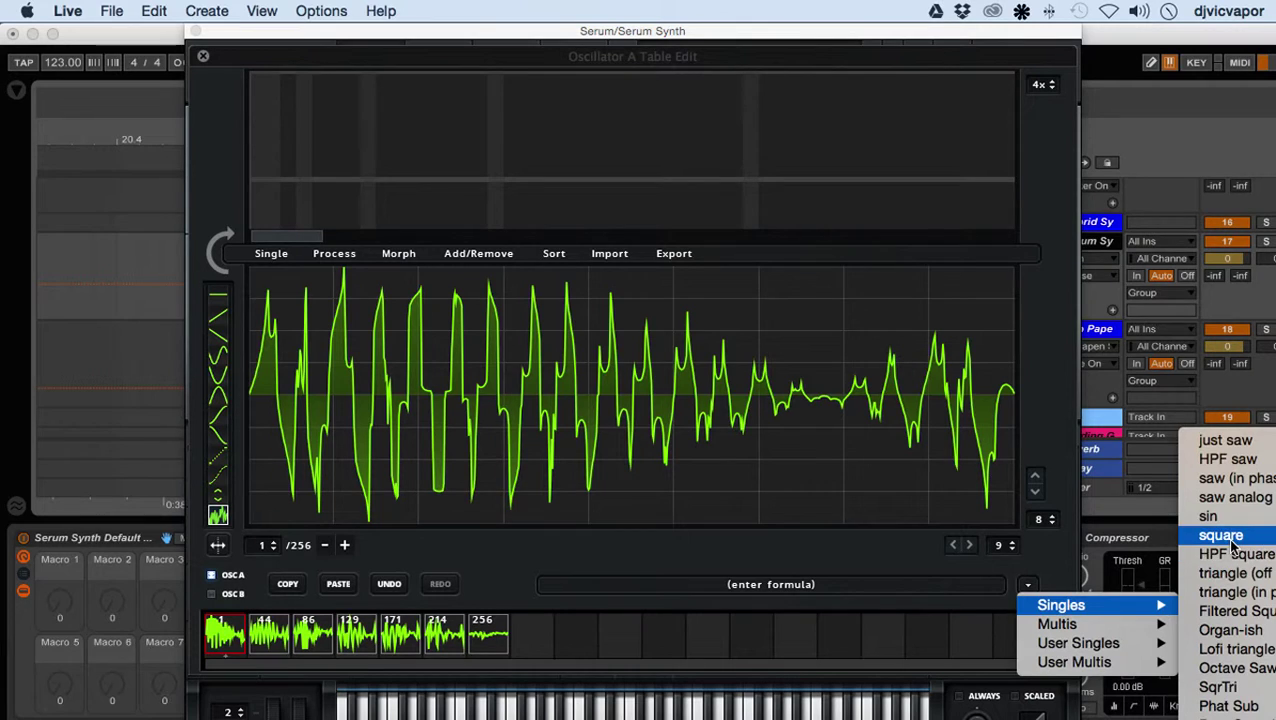
{"action": "left_click", "coordinate": [1233, 541]}
{"action": "left_click", "coordinate": [1027, 586]}
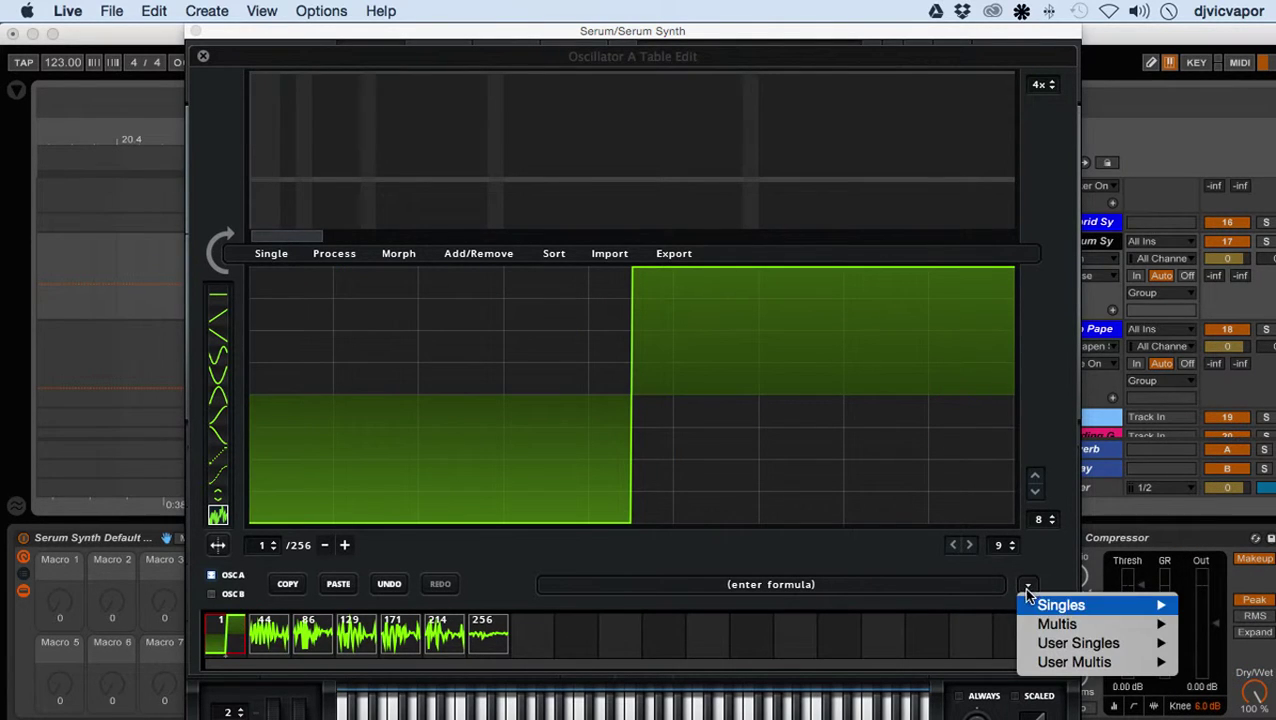
{"action": "mouse_move", "coordinate": [1058, 624]}
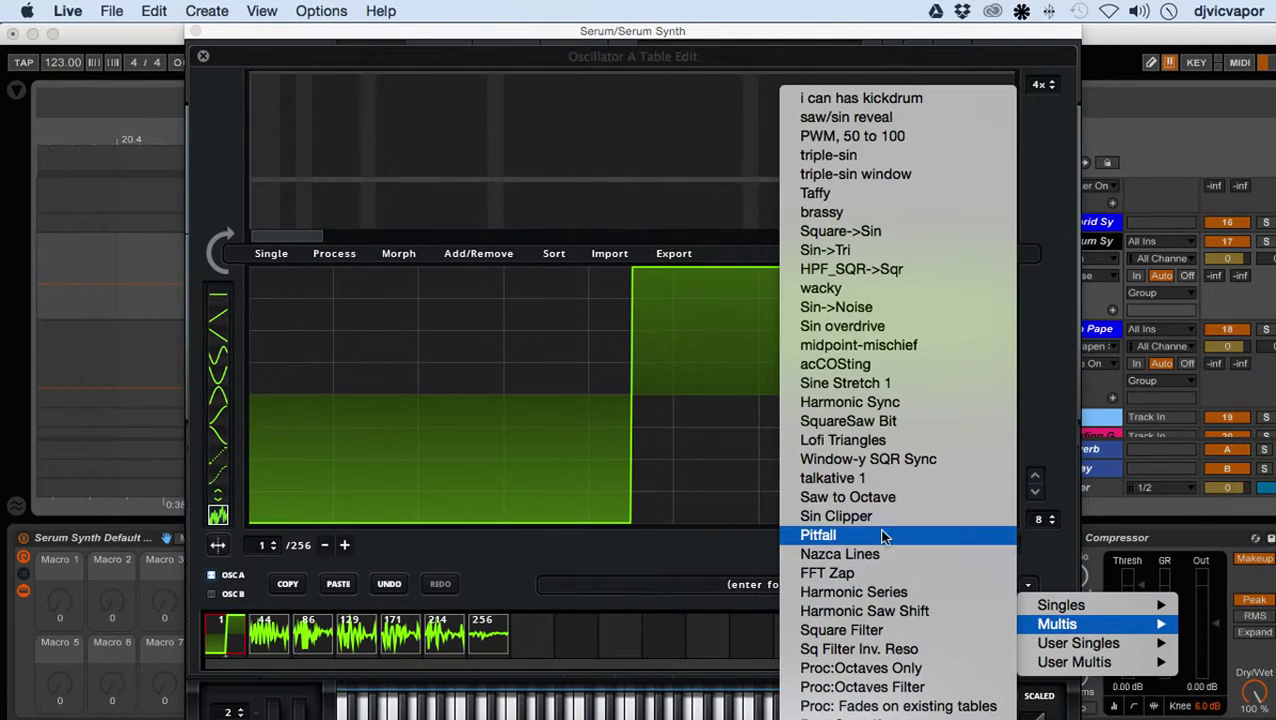
{"action": "left_click", "coordinate": [868, 497]}
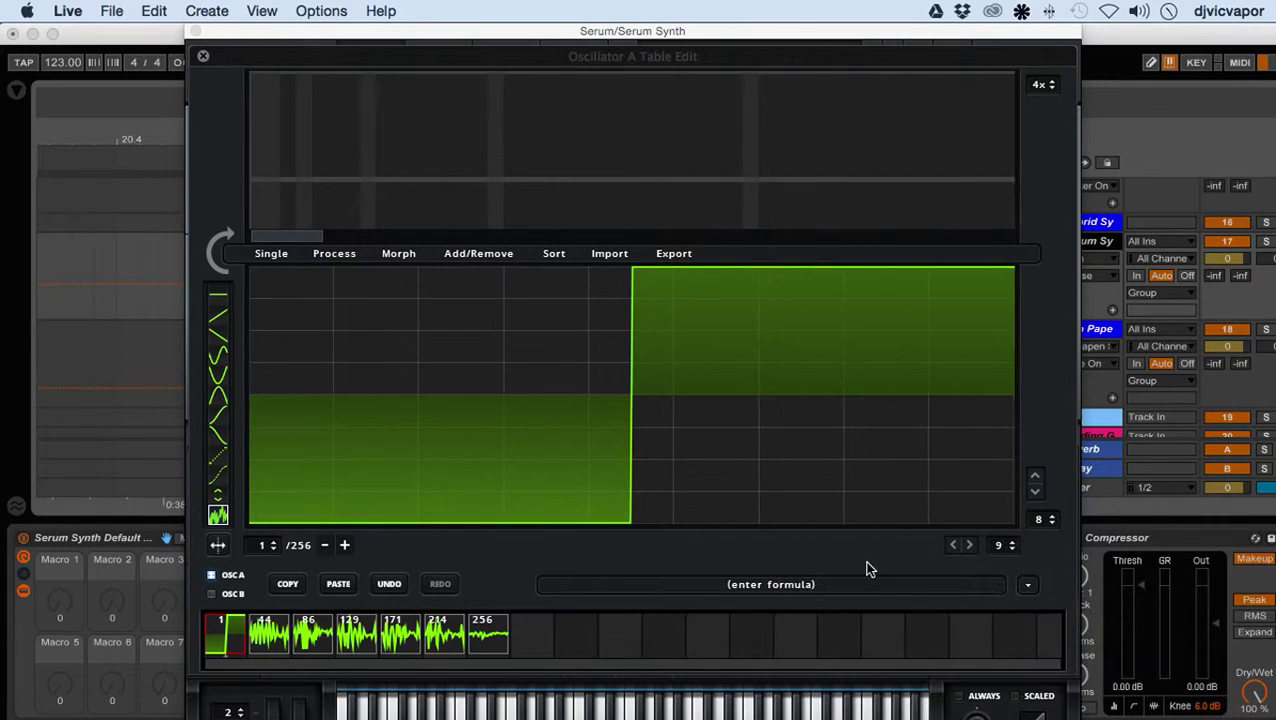
- Apply the Singles > Filtered Square formula preset and reveal its formula text
{"action": "left_click", "coordinate": [1027, 586]}
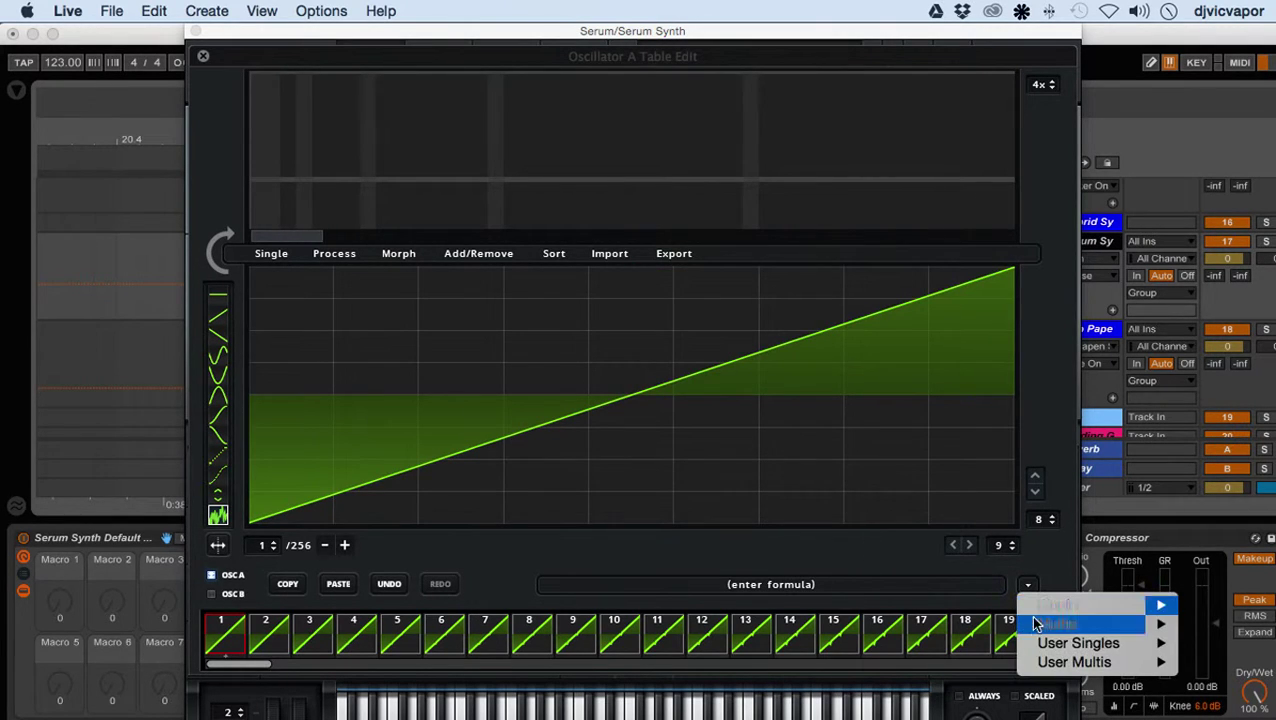
{"action": "mouse_move", "coordinate": [1065, 605]}
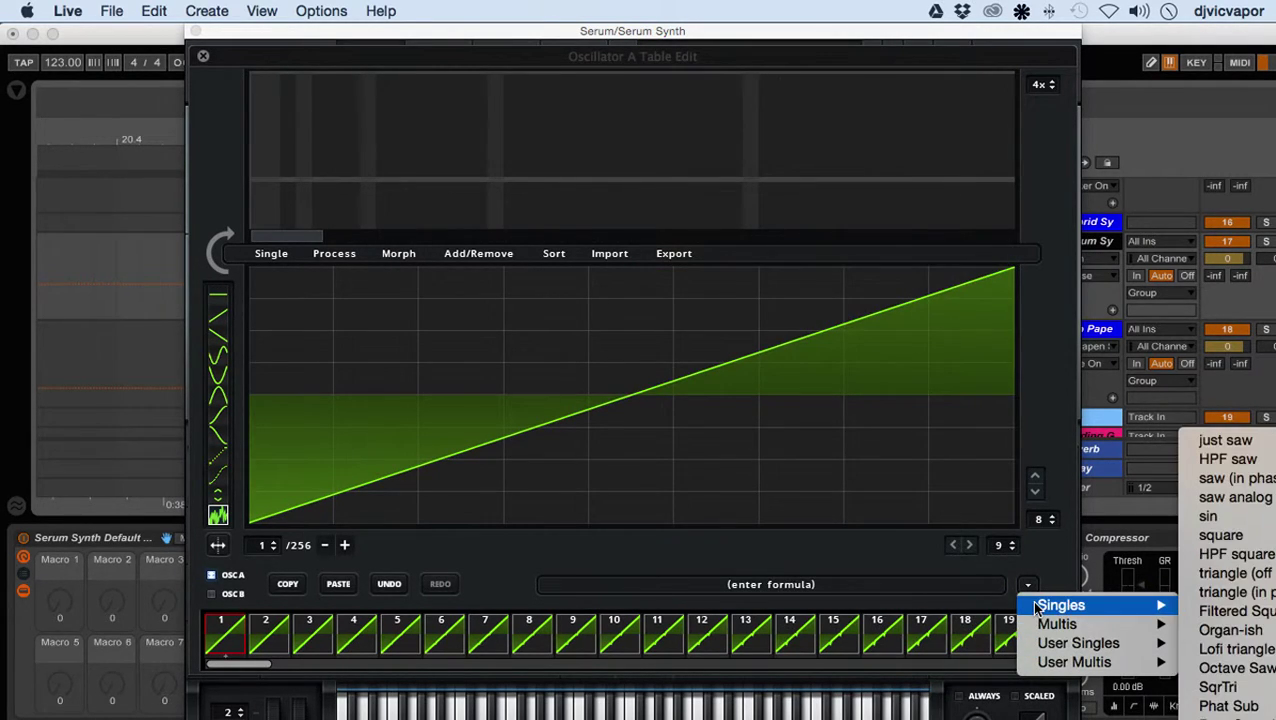
{"action": "left_click", "coordinate": [1225, 612]}
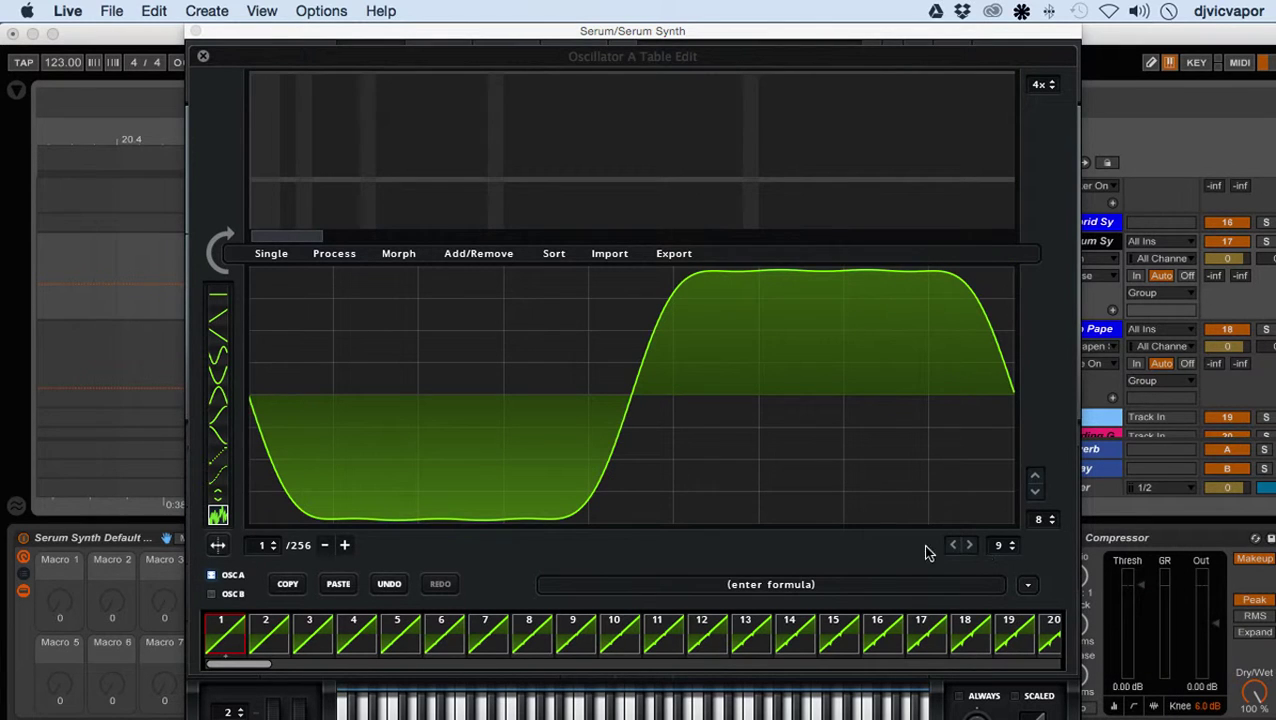
{"action": "left_click", "coordinate": [882, 582]}
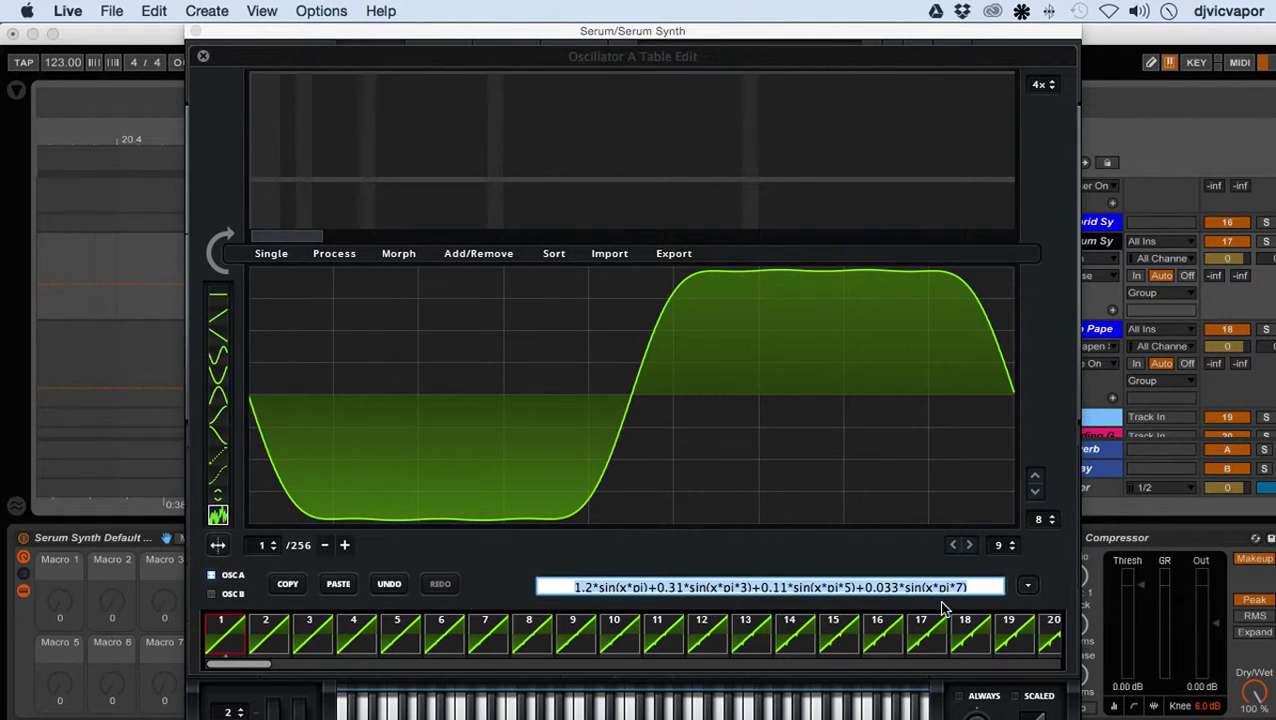
{"action": "key", "text": "Return"}
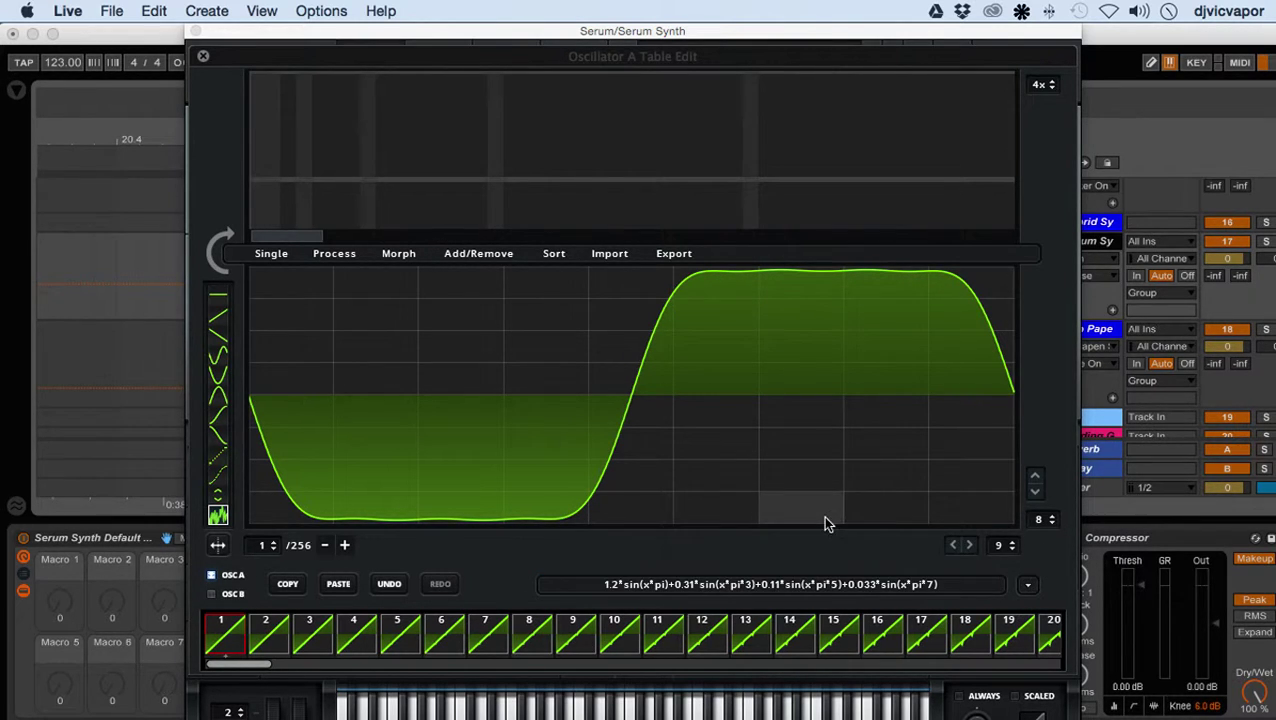